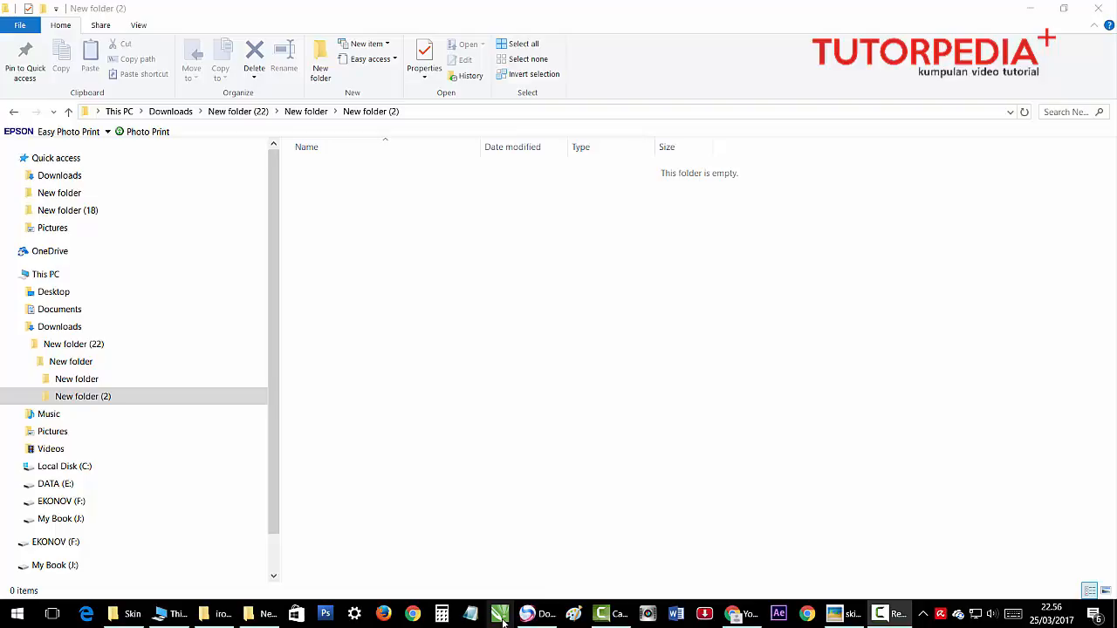
# - Launch CorelDRAW X7 and open the recent document opening corel.cdr
pyautogui.click(500, 615)
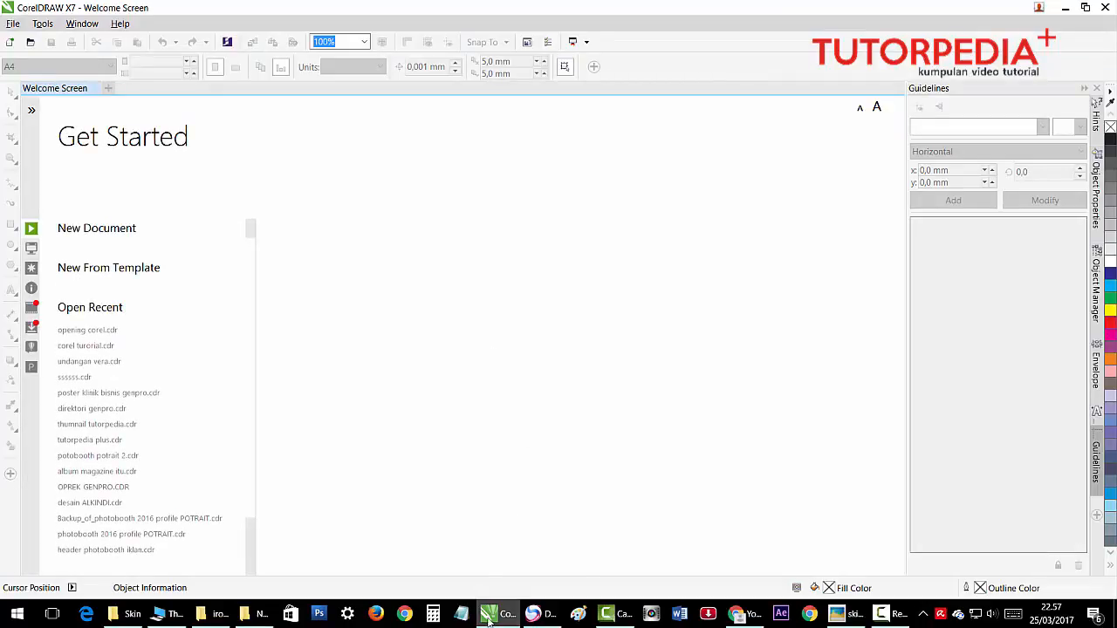
pyautogui.moveTo(489, 618)
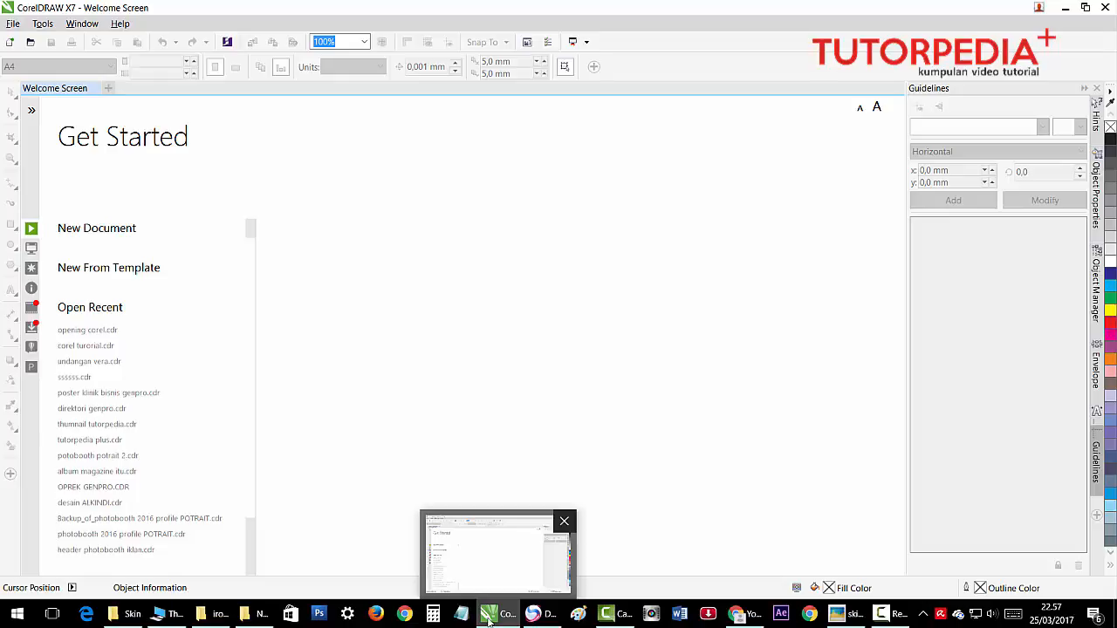
pyautogui.click(1105, 8)
pyautogui.click(106, 332)
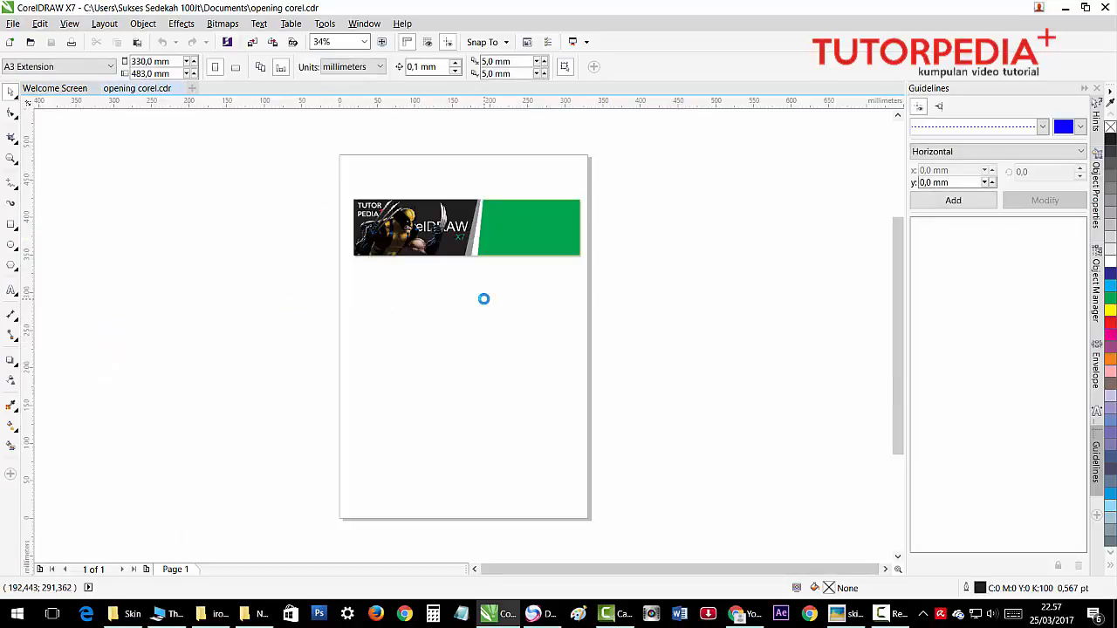
pyautogui.press('F4')
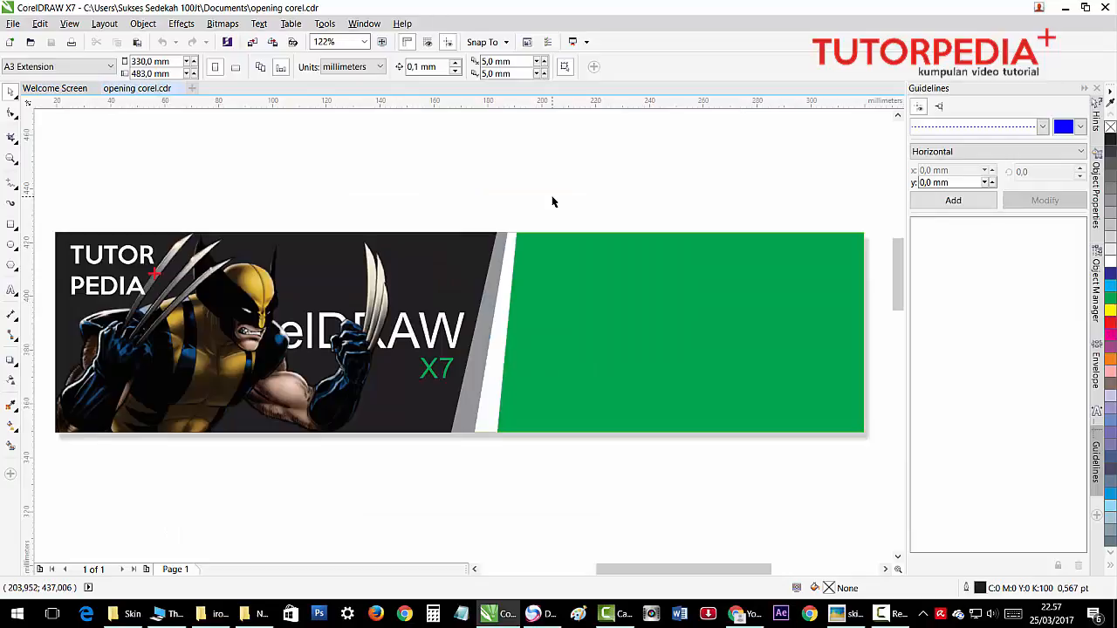
# - Add a second page after Page 1, return to Page 1 and select the banner's background rectangle
pyautogui.click(146, 570)
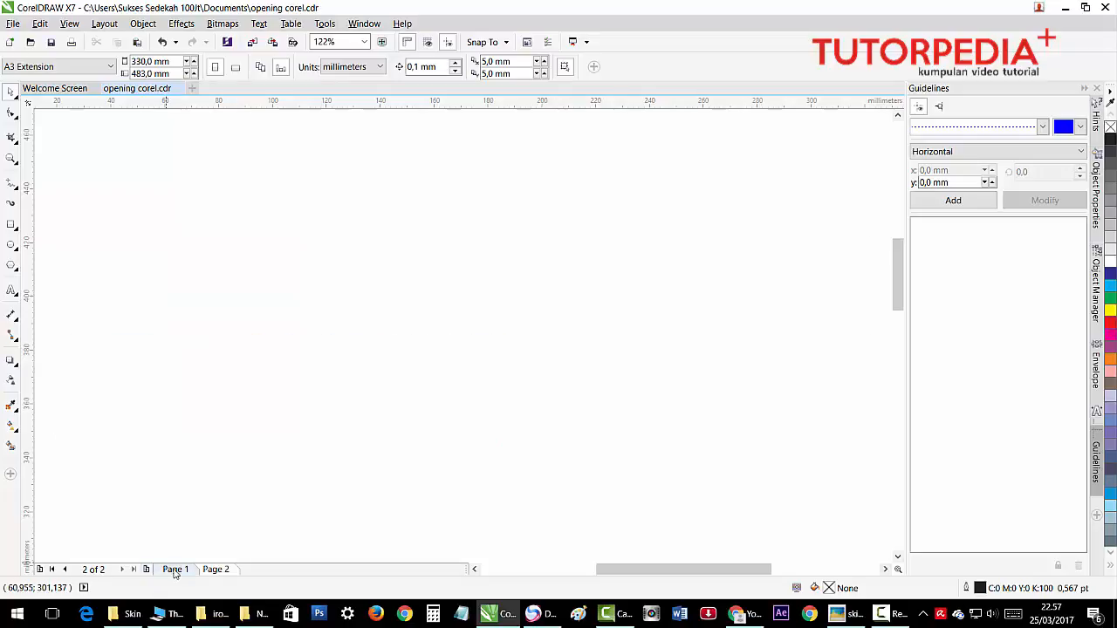
pyautogui.click(174, 570)
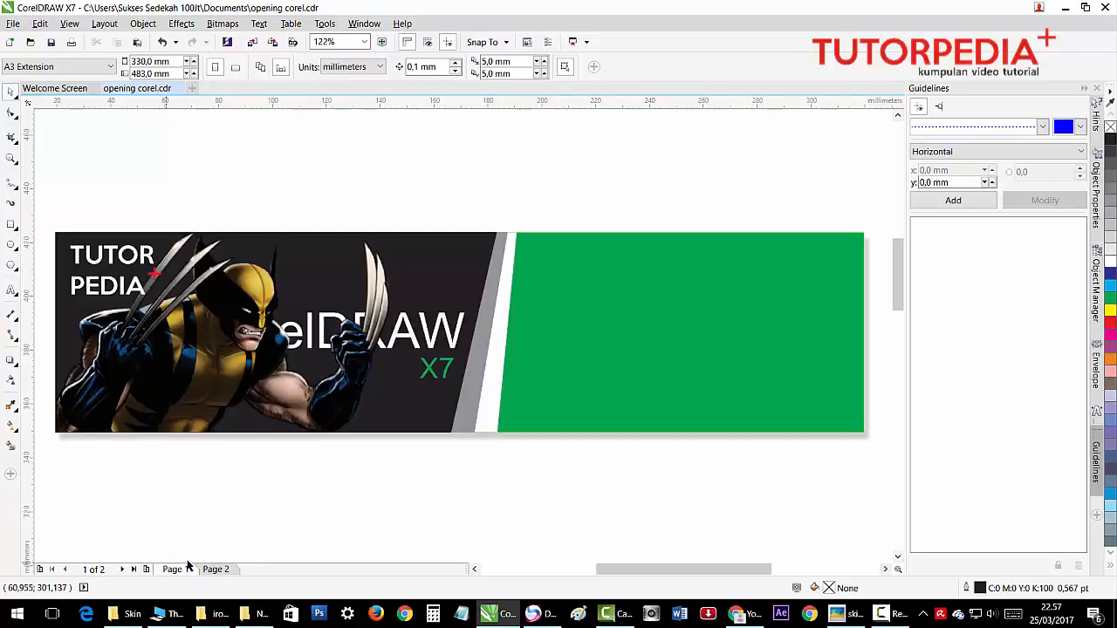
pyautogui.click(615, 410)
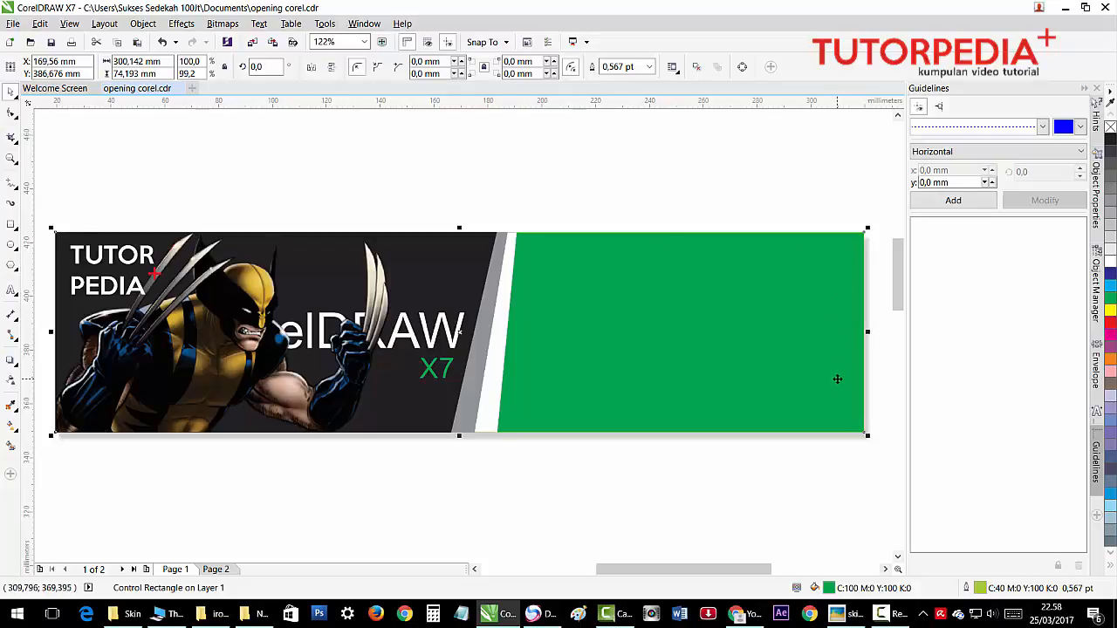
# - View skin.jpg in the Picasa photo viewer for the Skin folder path, and look over that folder's files in File Explorer
pyautogui.click(853, 616)
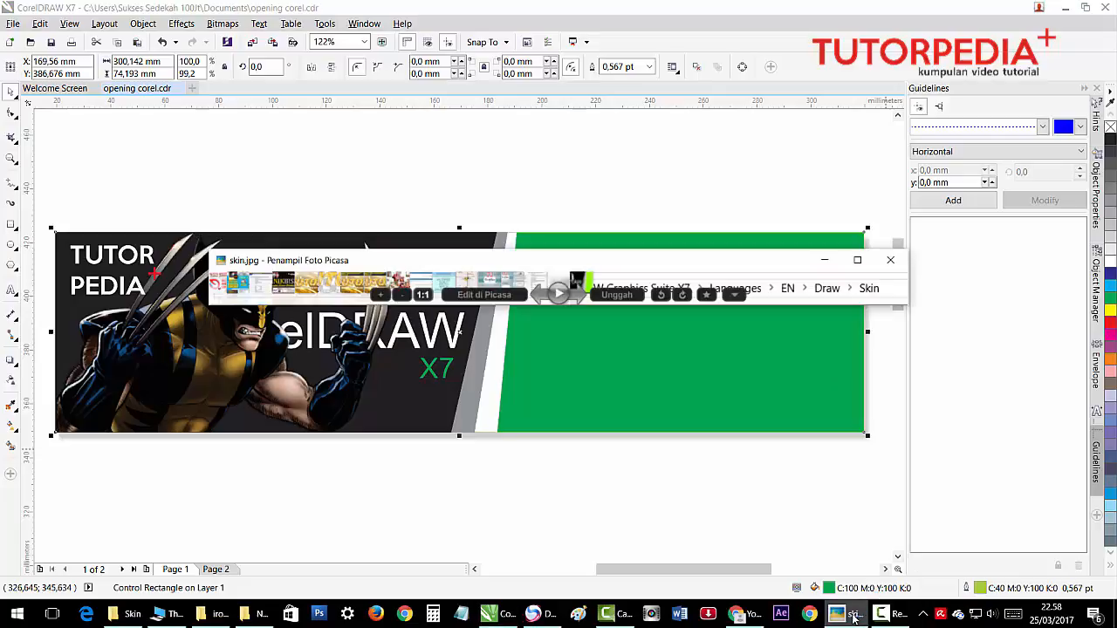
pyautogui.doubleClick(673, 262)
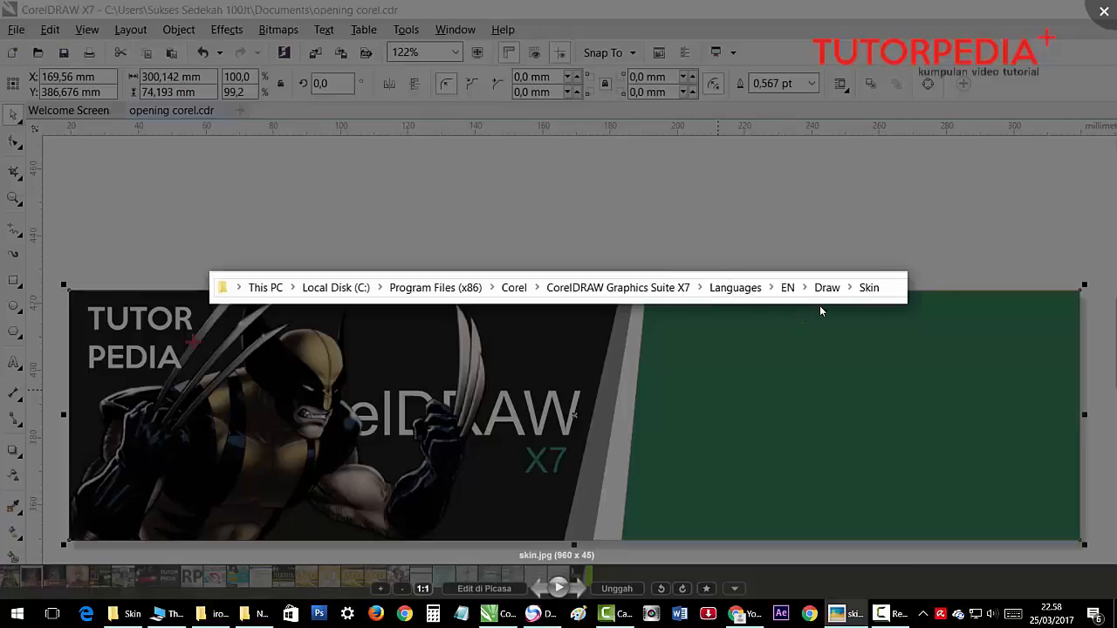
pyautogui.click(872, 280)
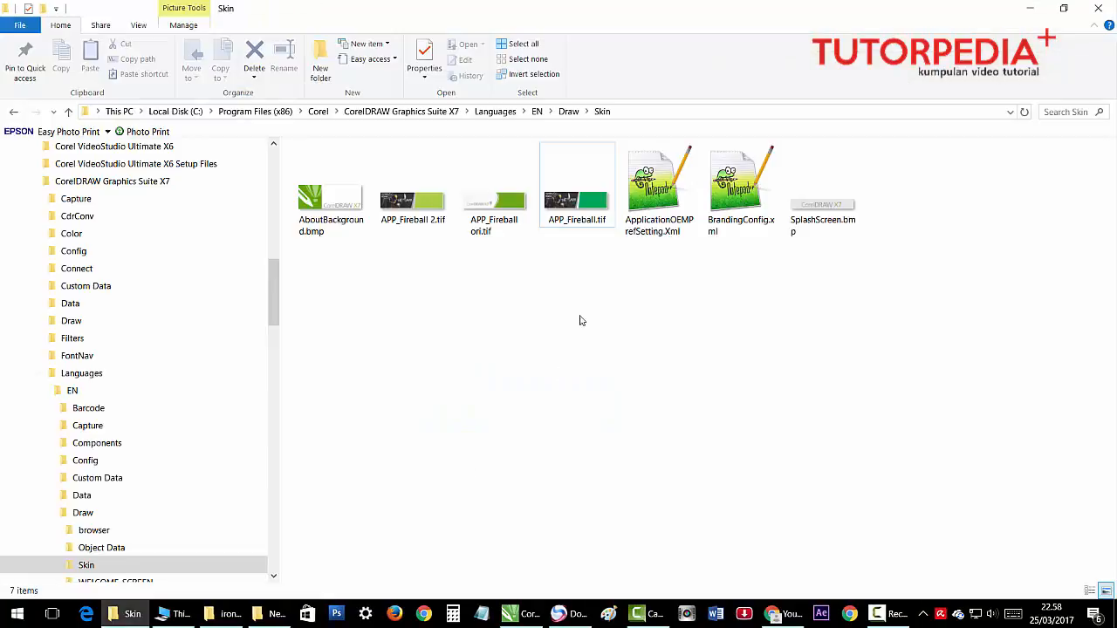
pyautogui.moveTo(321, 285); pyautogui.dragTo(919, 204)
pyautogui.click(882, 284)
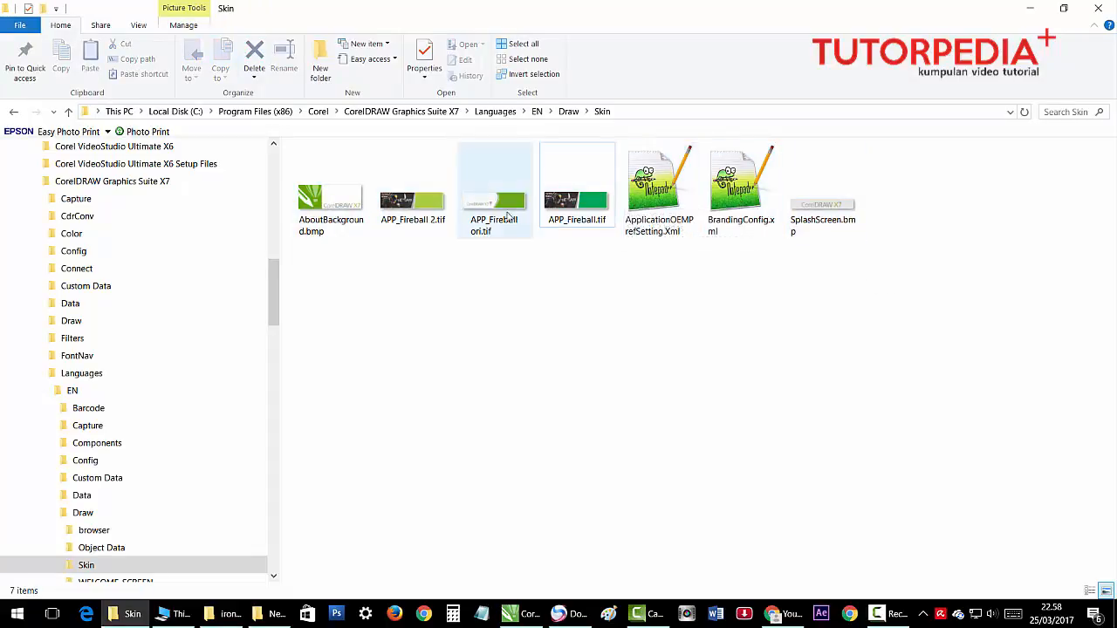
# - Preview APP_Fireball ori.tif from the Skin folder in Windows Photo Viewer and close the preview
pyautogui.click(502, 216)
pyautogui.doubleClick(502, 217)
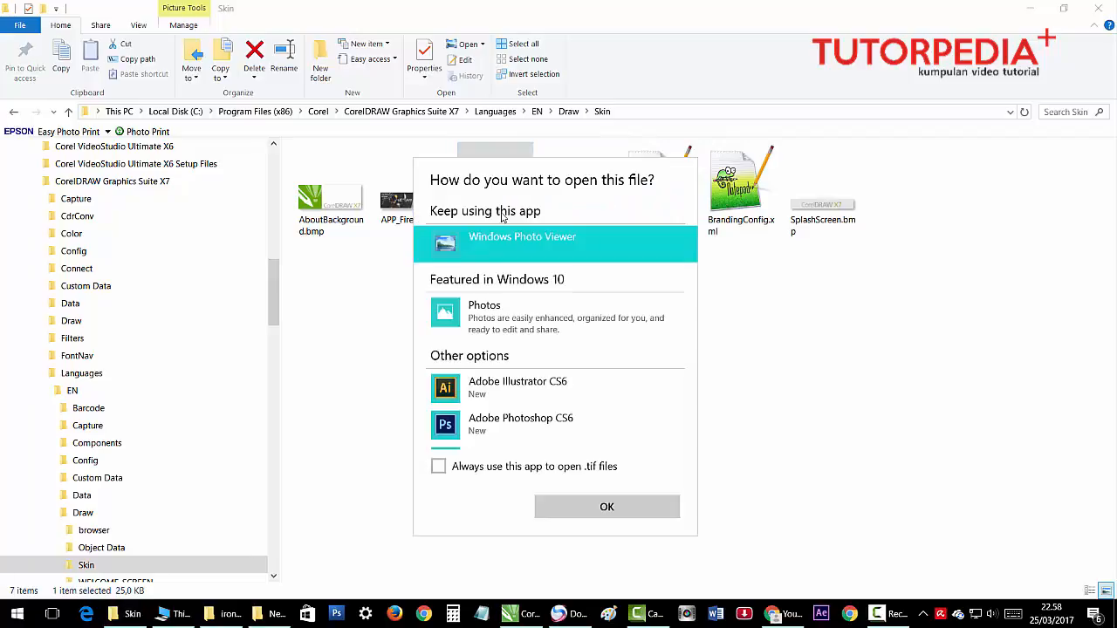
pyautogui.doubleClick(565, 249)
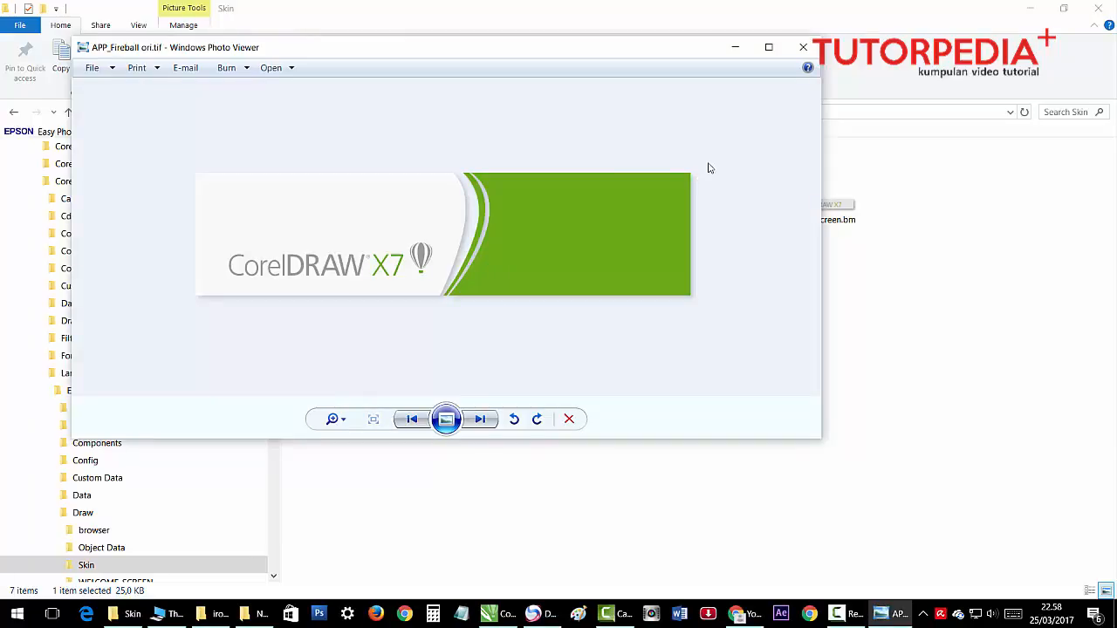
pyautogui.click(803, 48)
# - Switch to CorelDRAW and bring APP_Fireball ori.tif from the Skin folder onto Page 2
pyautogui.click(528, 606)
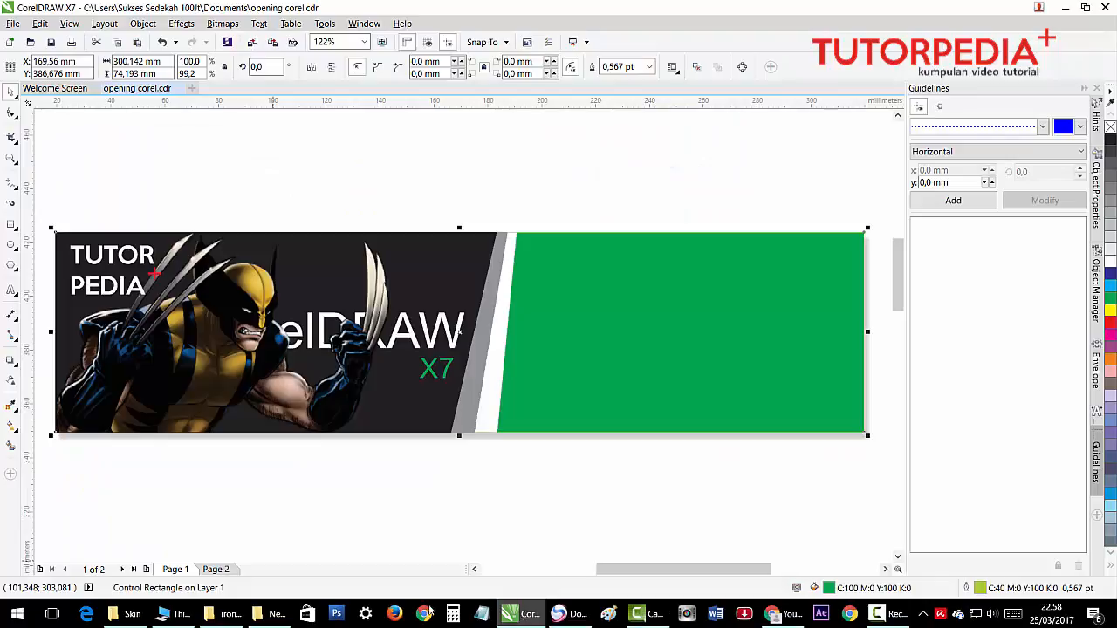
pyautogui.click(232, 571)
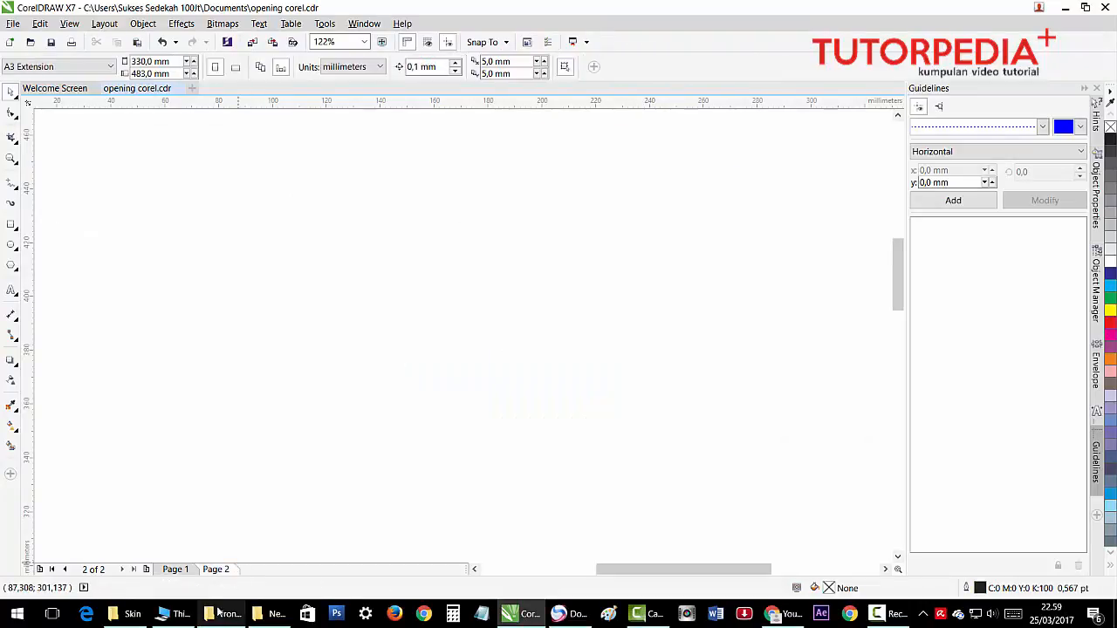
pyautogui.click(126, 614)
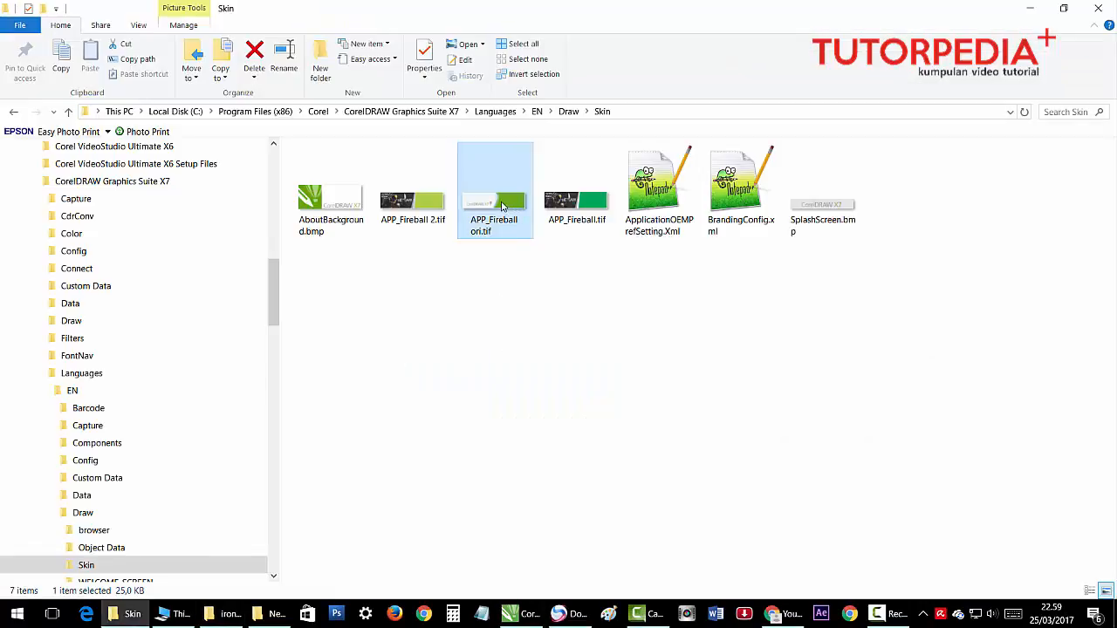
pyautogui.moveTo(500, 207); pyautogui.dragTo(438, 316)
pyautogui.scroll(-3, 447, 255)
pyautogui.scroll(3, 449, 252)
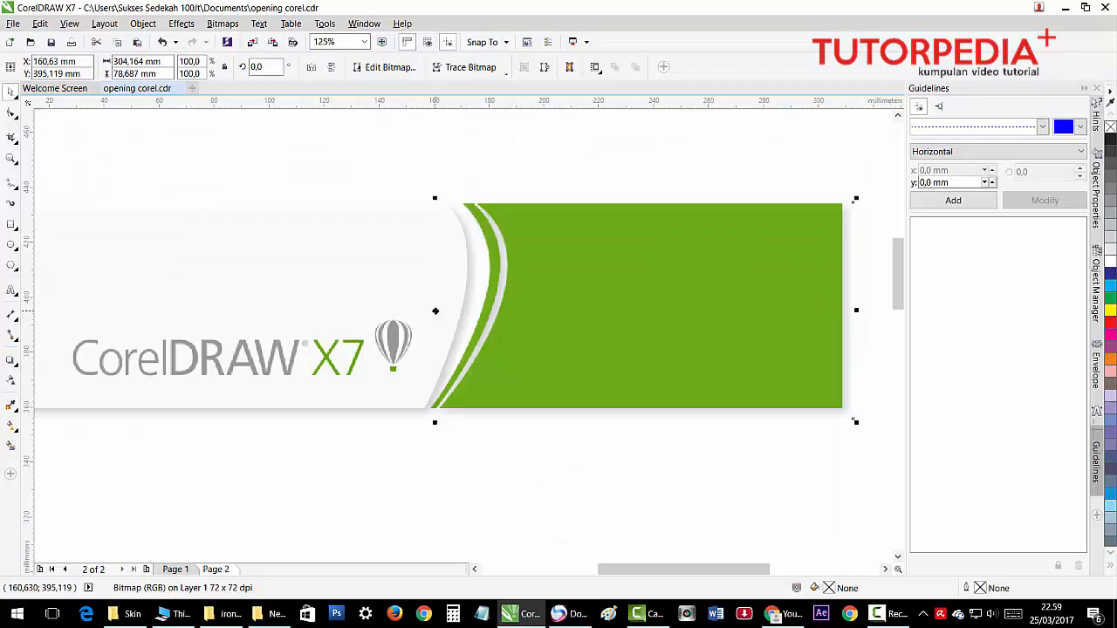
pyautogui.scroll(-1, 307, 284)
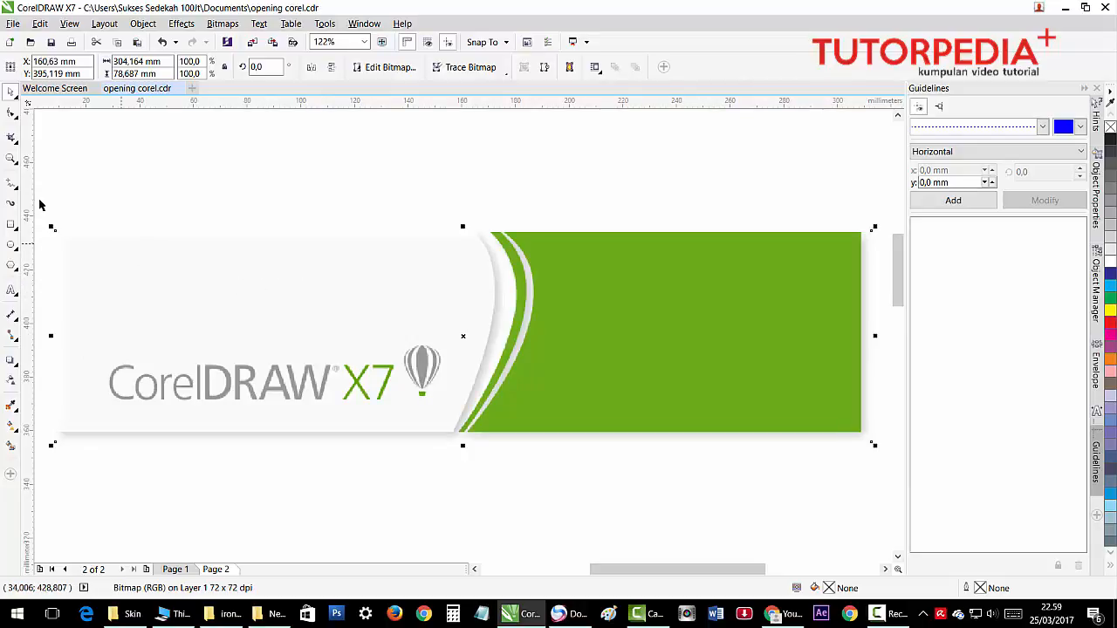
# - Draw a rectangle about 298 by 75 mm tracing the outer edges of the imported splash banner
pyautogui.click(11, 225)
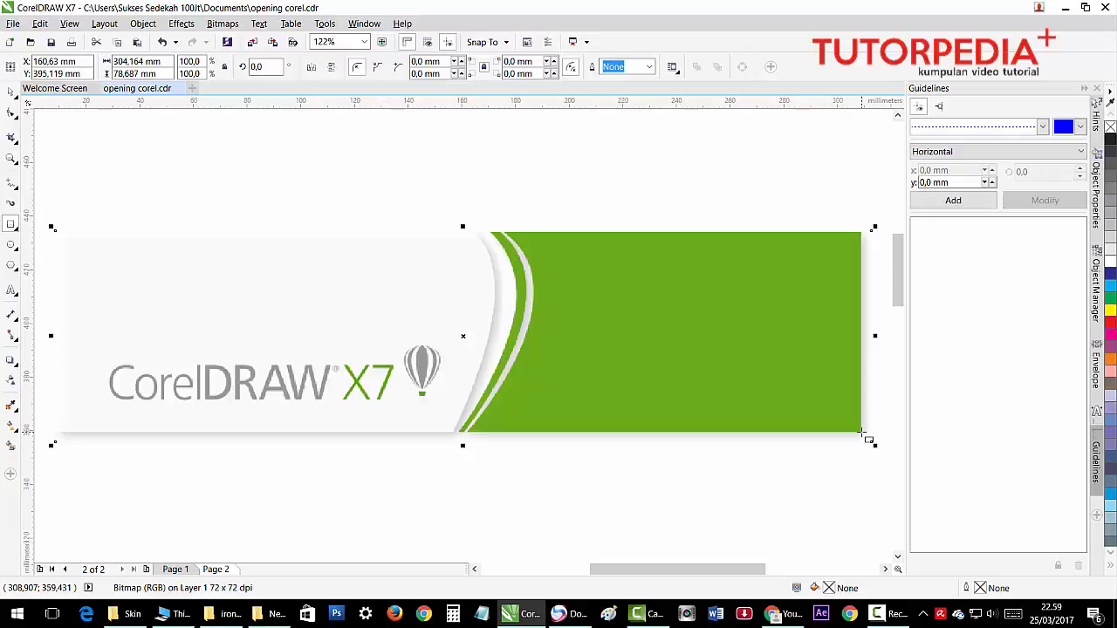
pyautogui.moveTo(861, 433)
pyautogui.mouseDown()
pyautogui.moveTo(601, 327)
pyautogui.moveTo(302, 241)
pyautogui.moveTo(59, 231)
pyautogui.mouseUp()
pyautogui.press('space')
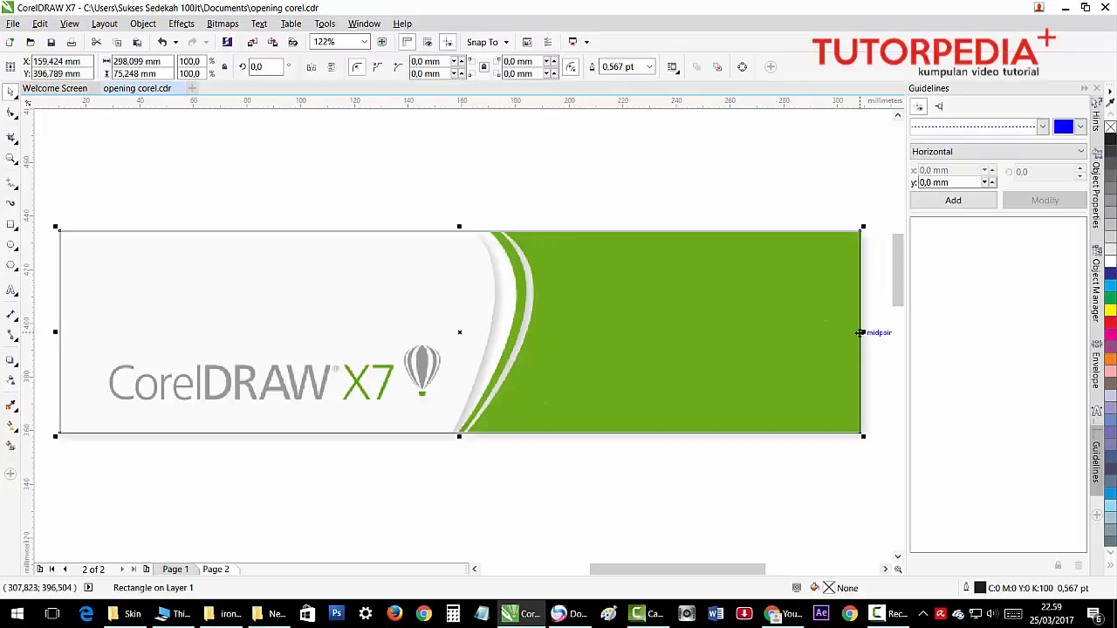
# - Make a narrower copy of the rectangle, about 180 mm wide, covering the logo and curves with the same left edge
pyautogui.moveTo(862, 332); pyautogui.dragTo(570, 340)
pyautogui.moveTo(555, 341)
pyautogui.mouseDown()
pyautogui.moveTo(693, 342)
pyautogui.moveTo(544, 341)
pyautogui.mouseUp()
pyautogui.click(564, 192)
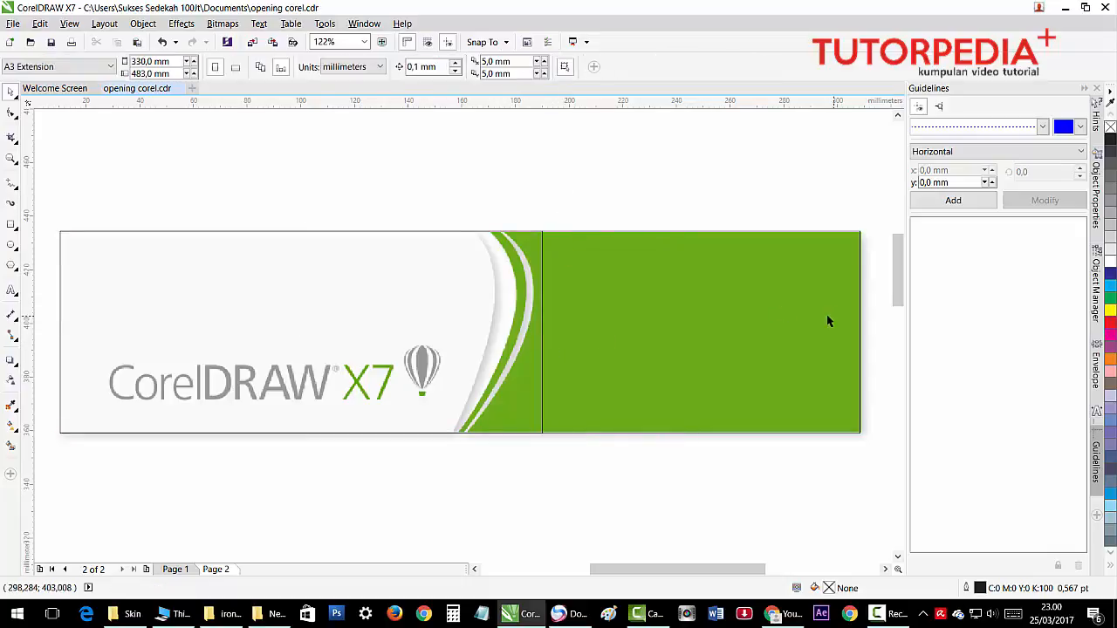
# - Fill the narrower rectangle over the logo area with red (C:0 M:100 Y:100 K:0)
pyautogui.click(526, 316)
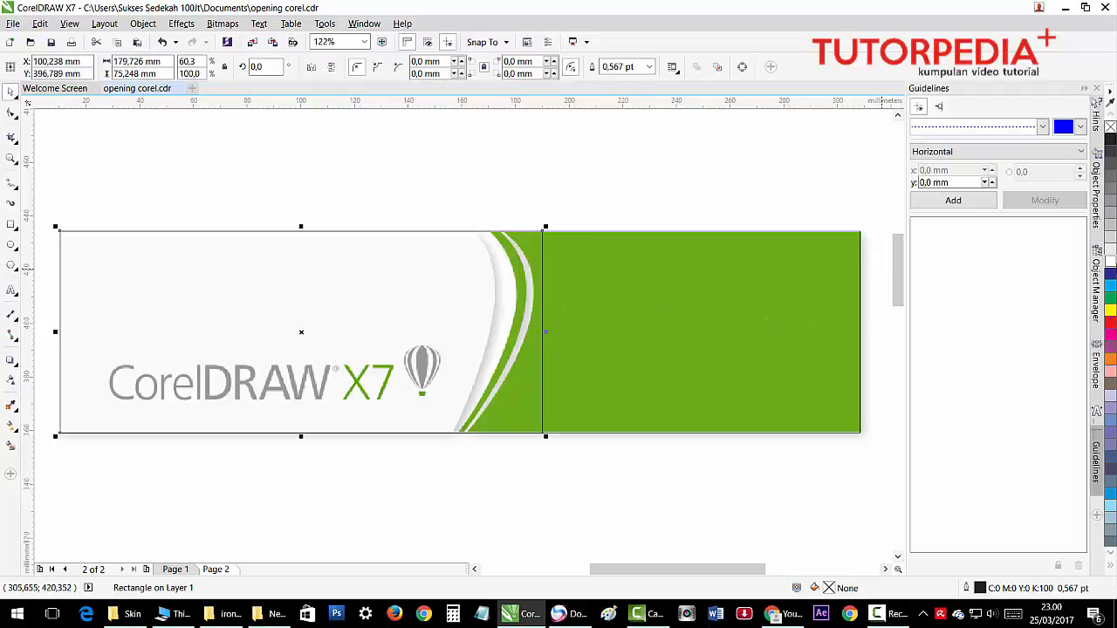
pyautogui.click(1110, 323)
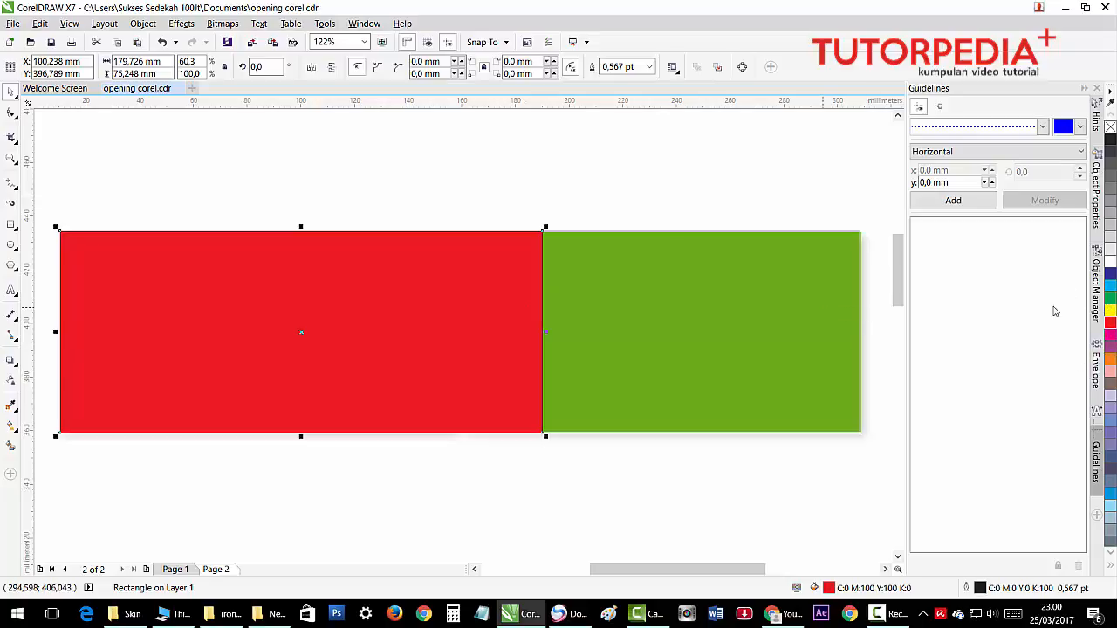
pyautogui.click(670, 316)
pyautogui.click(638, 205)
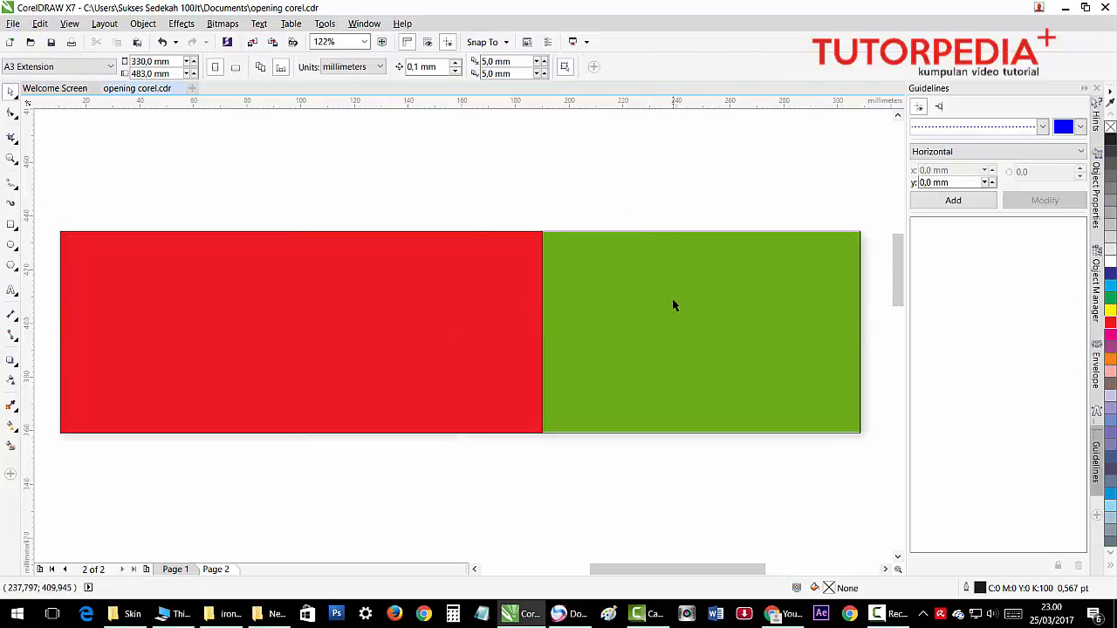
# - Sample the banner's green with the Color Eyedropper and apply it to the full-width rectangle
pyautogui.click(11, 405)
pyautogui.click(595, 340)
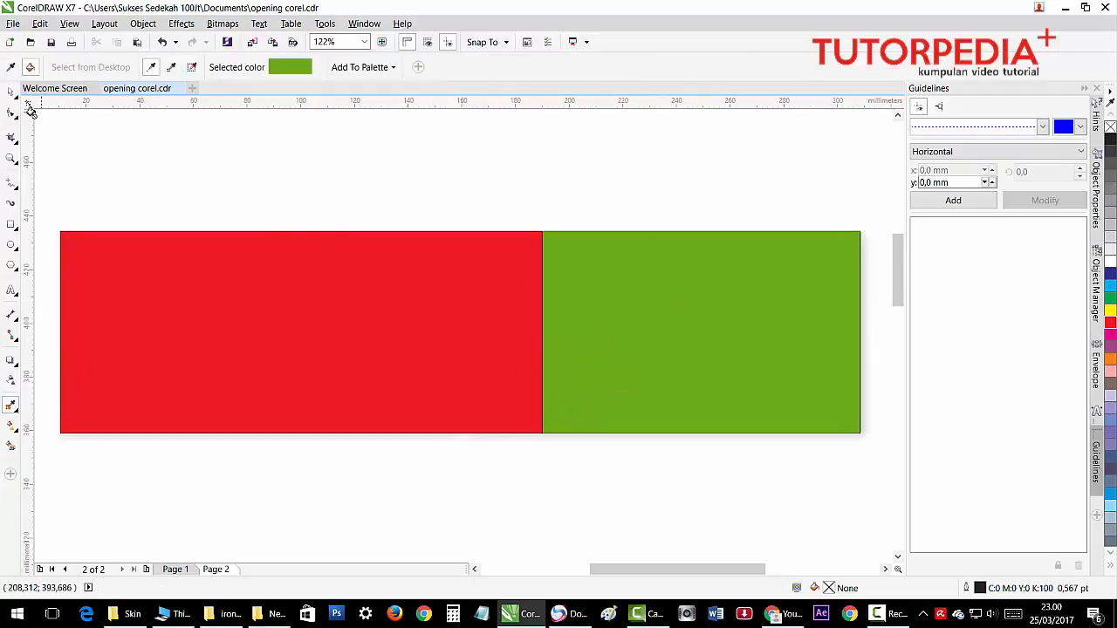
pyautogui.click(11, 92)
# - Try a light green fill (C:40 M:0 Y:100 K:0) on the full-width rectangle, and remove its fill again
pyautogui.click(686, 311)
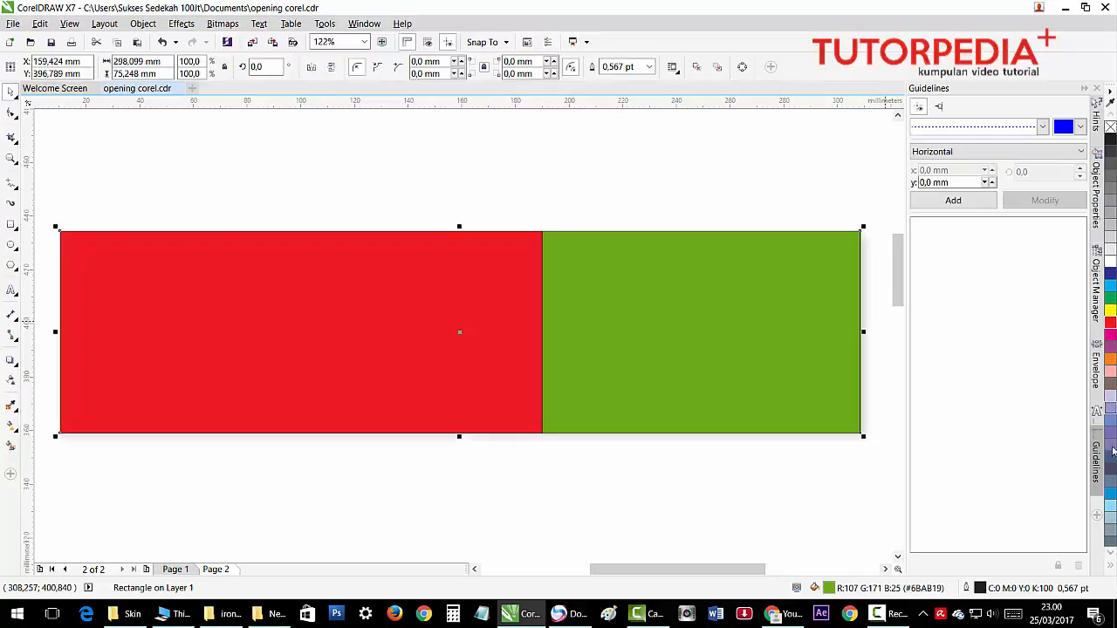
pyautogui.click(1110, 566)
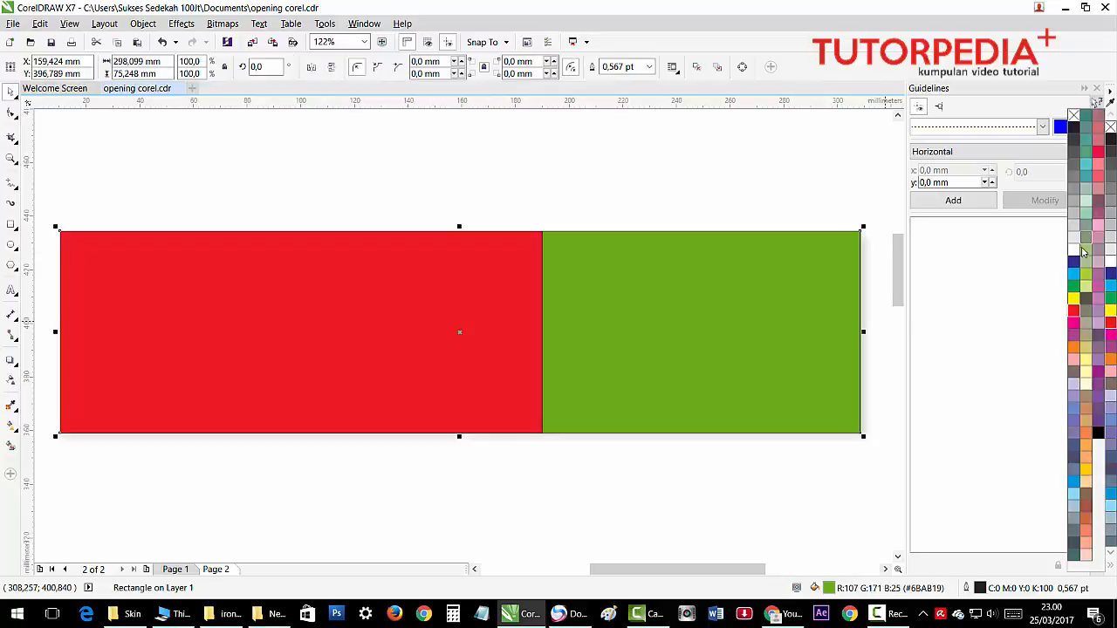
pyautogui.click(1086, 275)
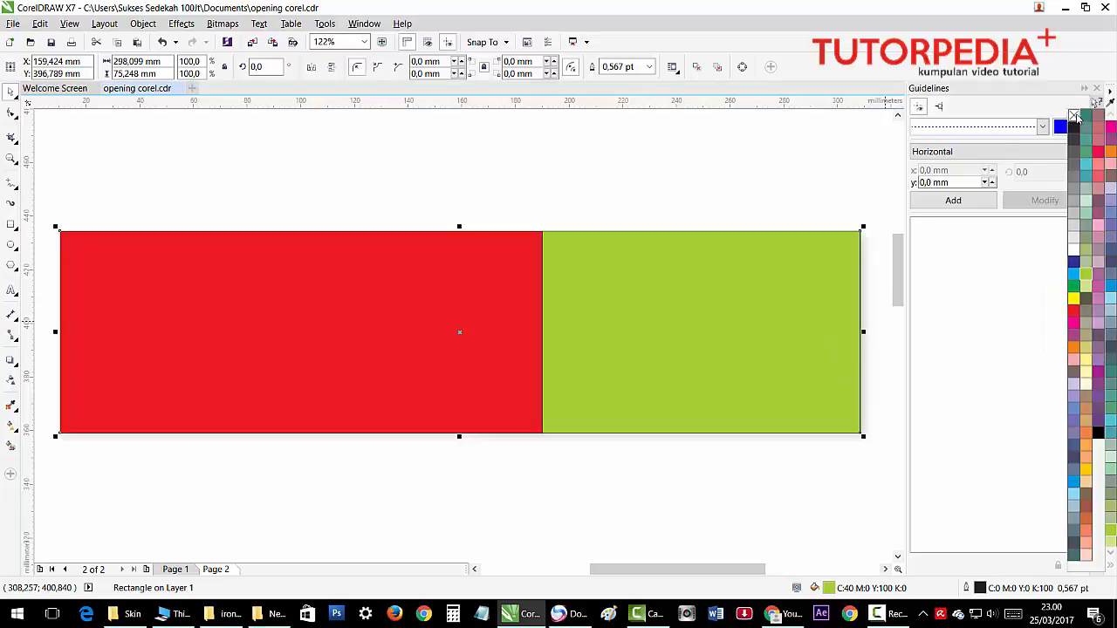
pyautogui.click(1074, 116)
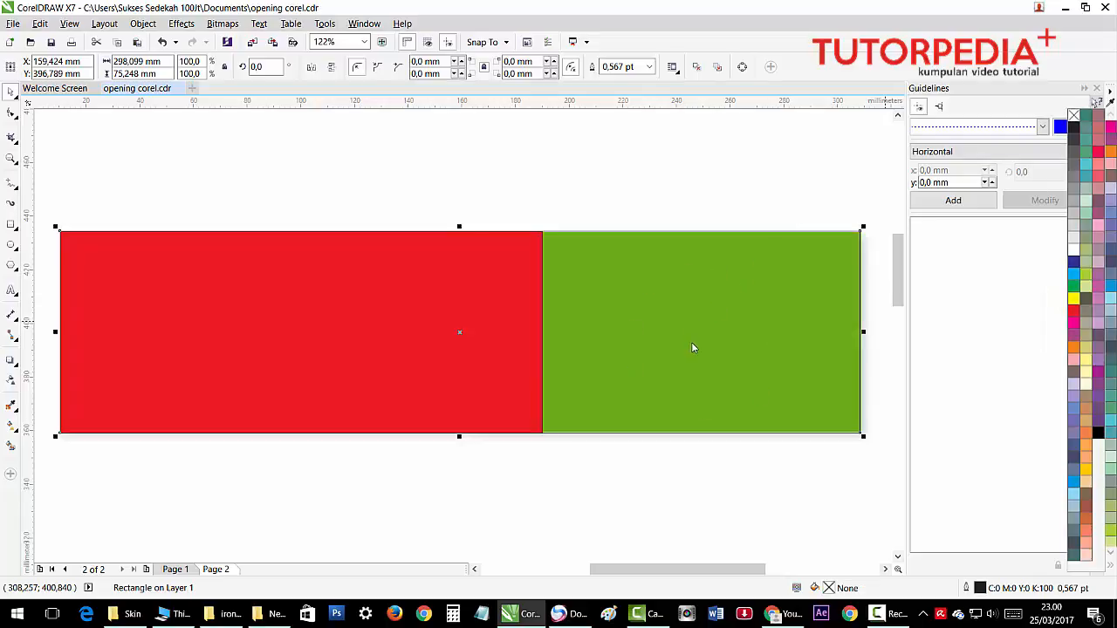
# - Fill the full-width rectangle with the bitmap's green (R:107 G:171 B:25) using the Color Eyedropper, and deselect it
pyautogui.click(12, 408)
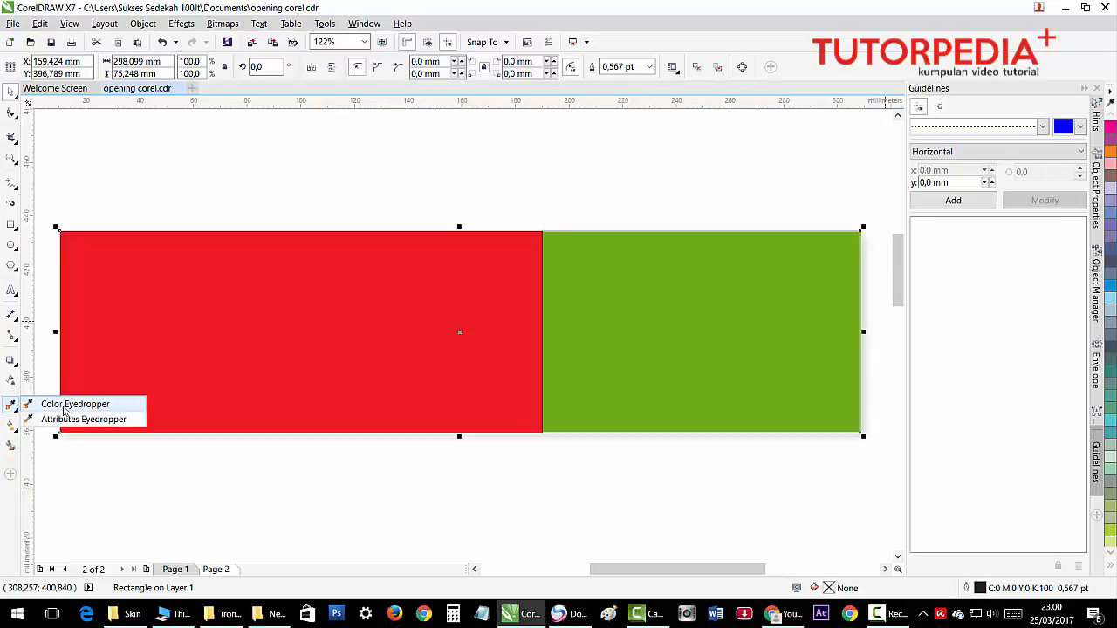
pyautogui.click(67, 405)
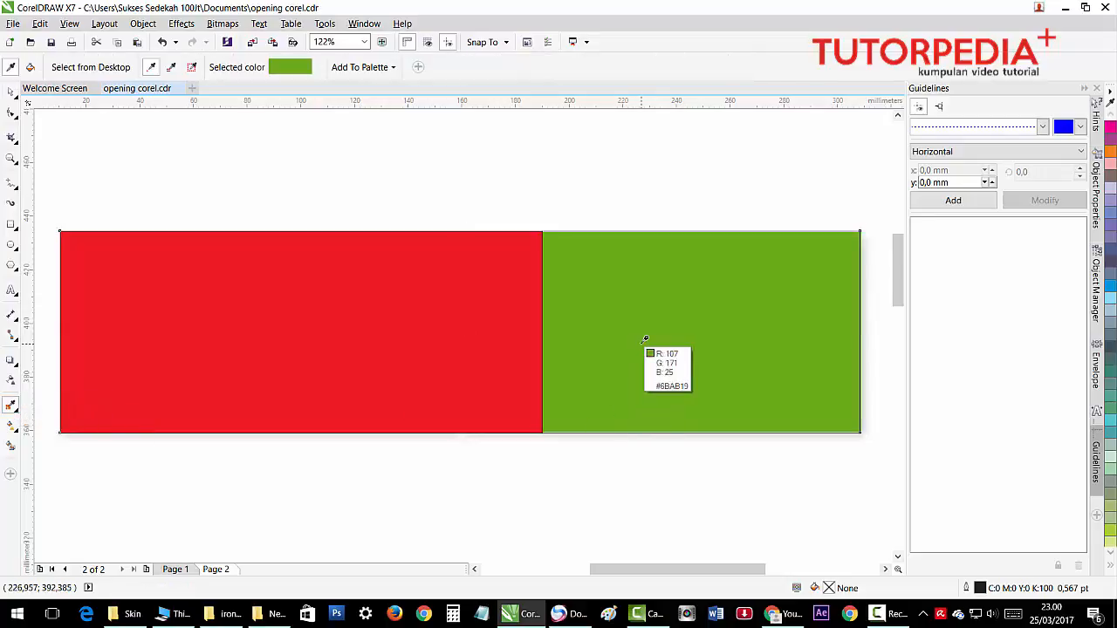
pyautogui.click(645, 339)
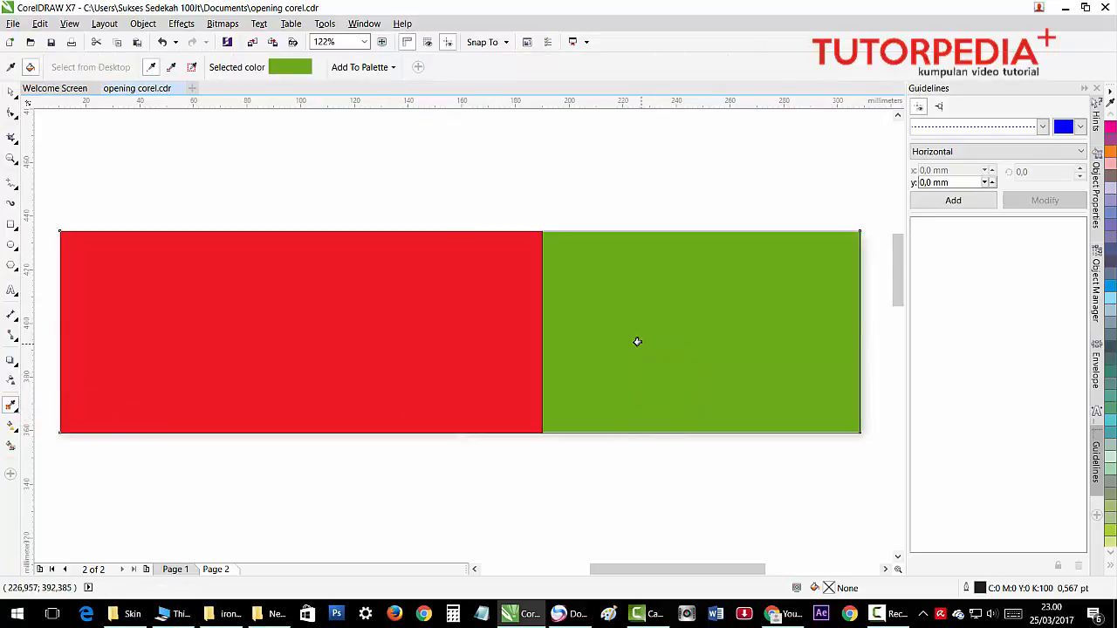
pyautogui.click(587, 306)
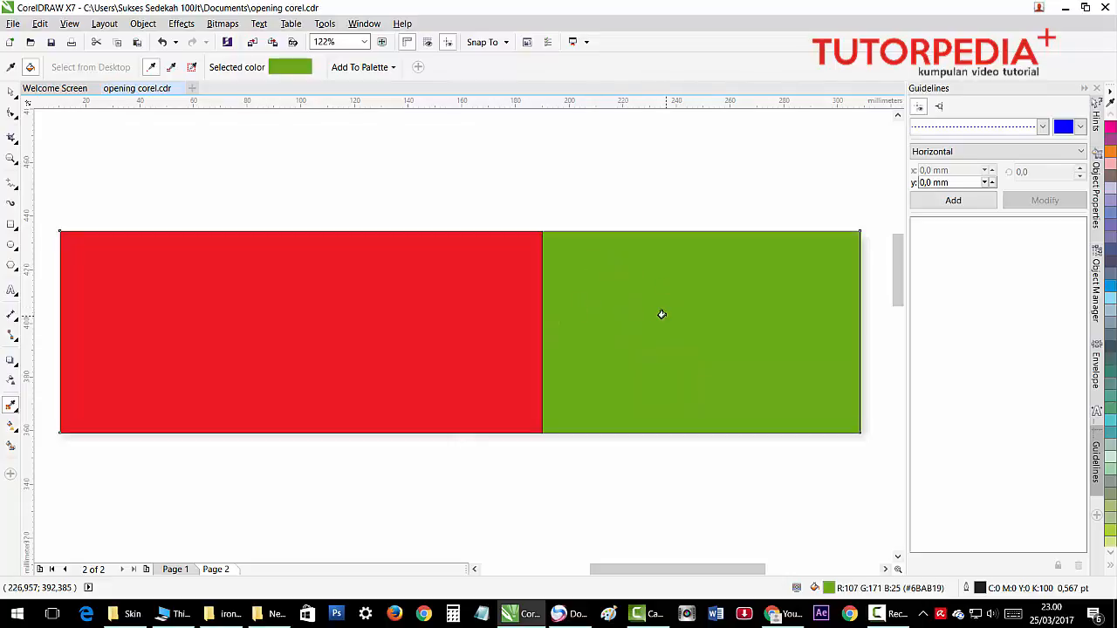
pyautogui.press('space')
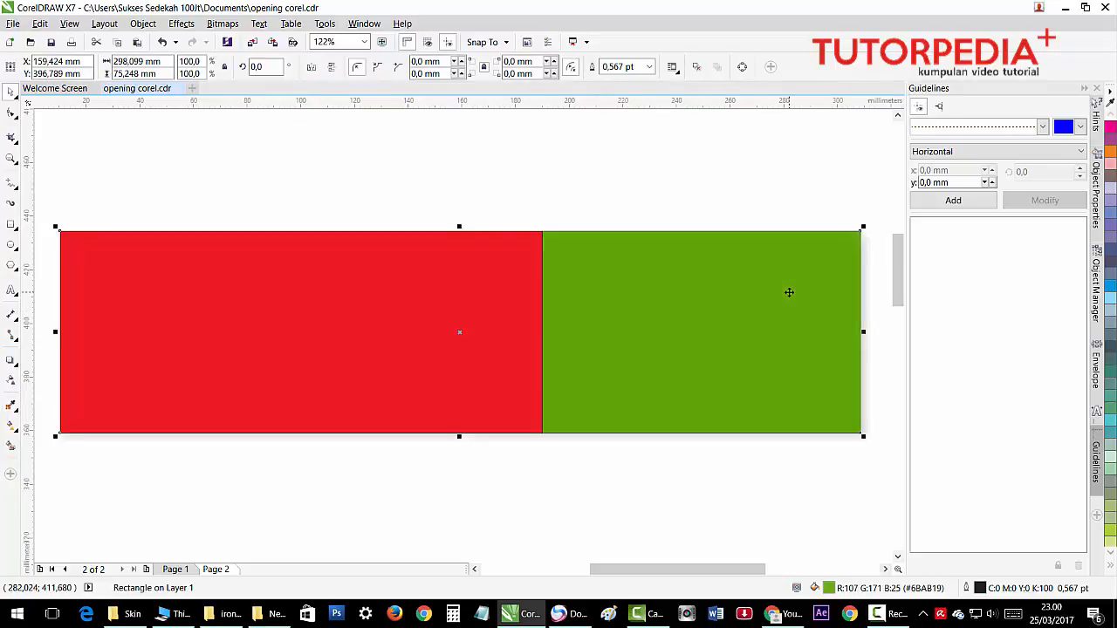
pyautogui.press('Escape')
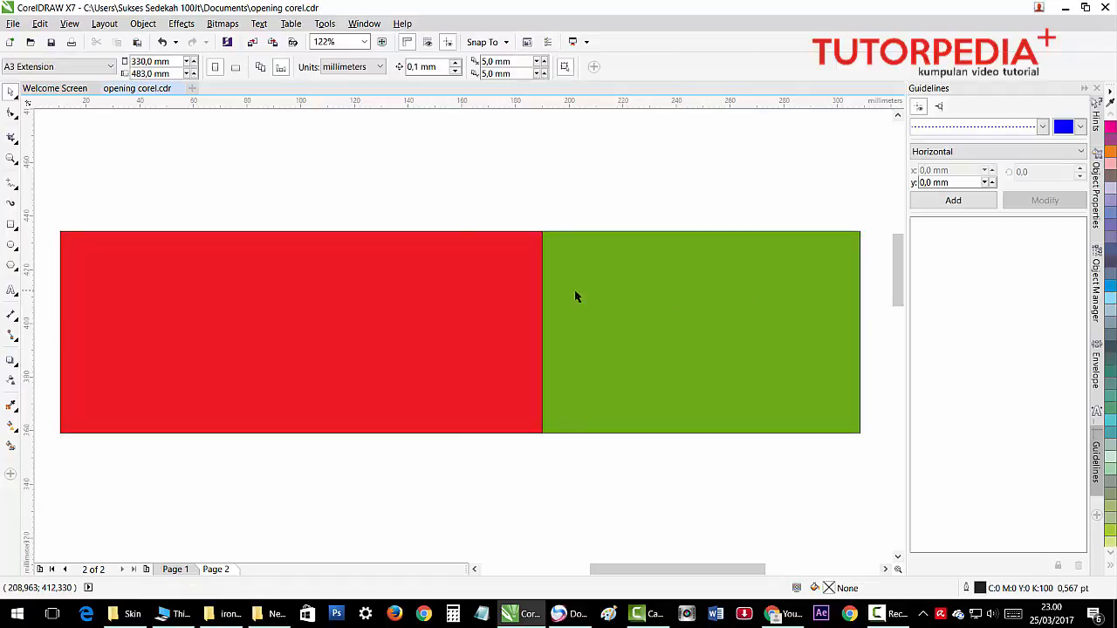
# - Convert the red rectangle to curves and turn its straight edge beside the green area into an editable curve segment
pyautogui.click(526, 297)
pyautogui.click(10, 114)
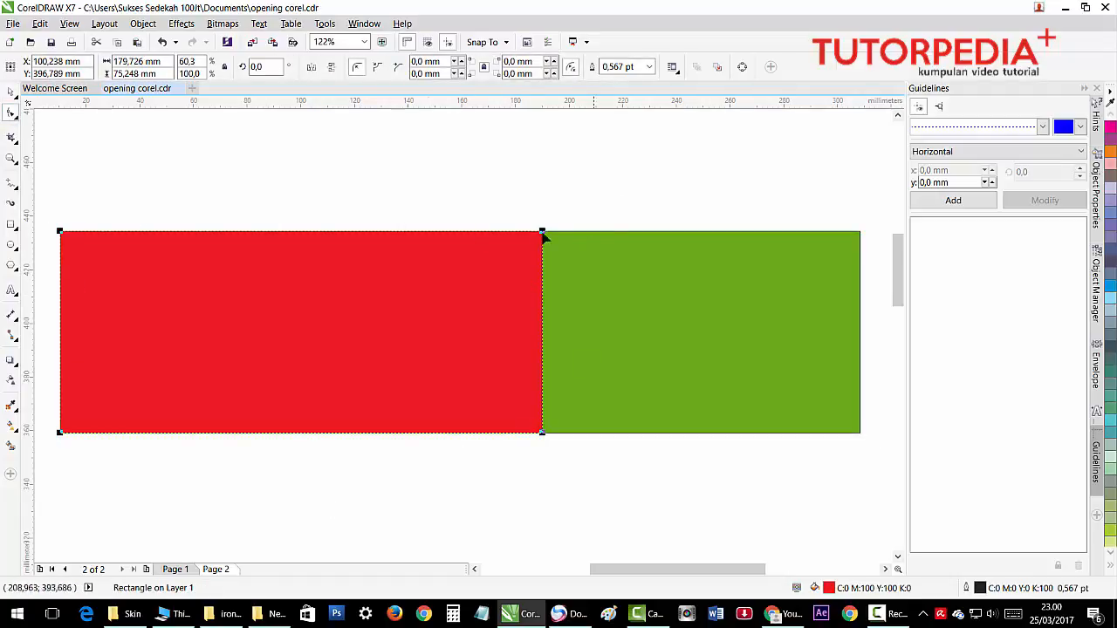
pyautogui.click(741, 67)
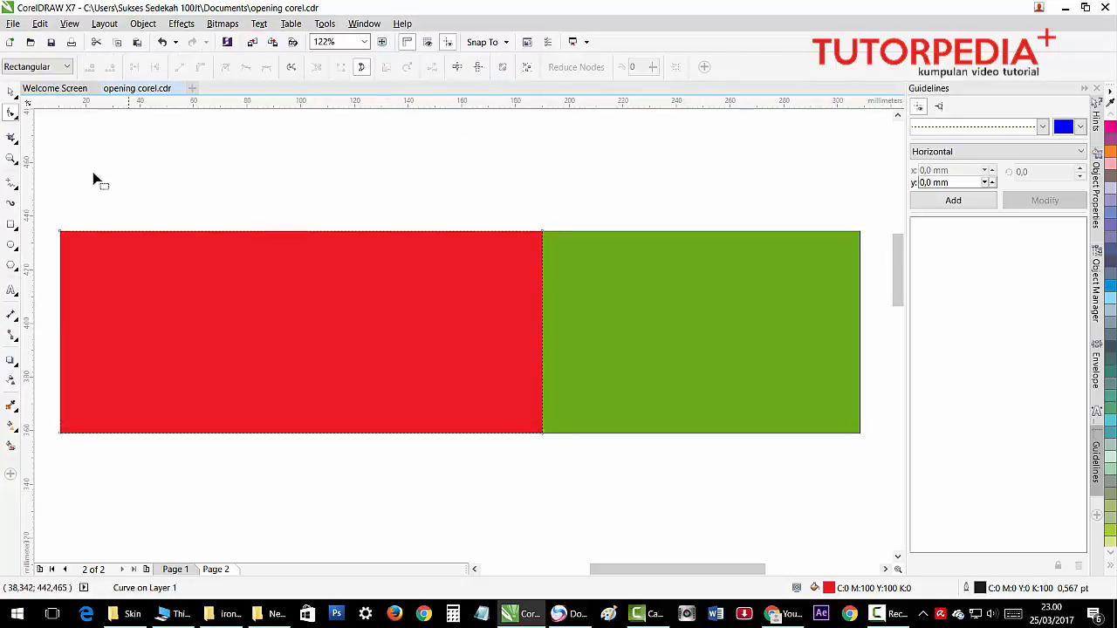
pyautogui.click(542, 339)
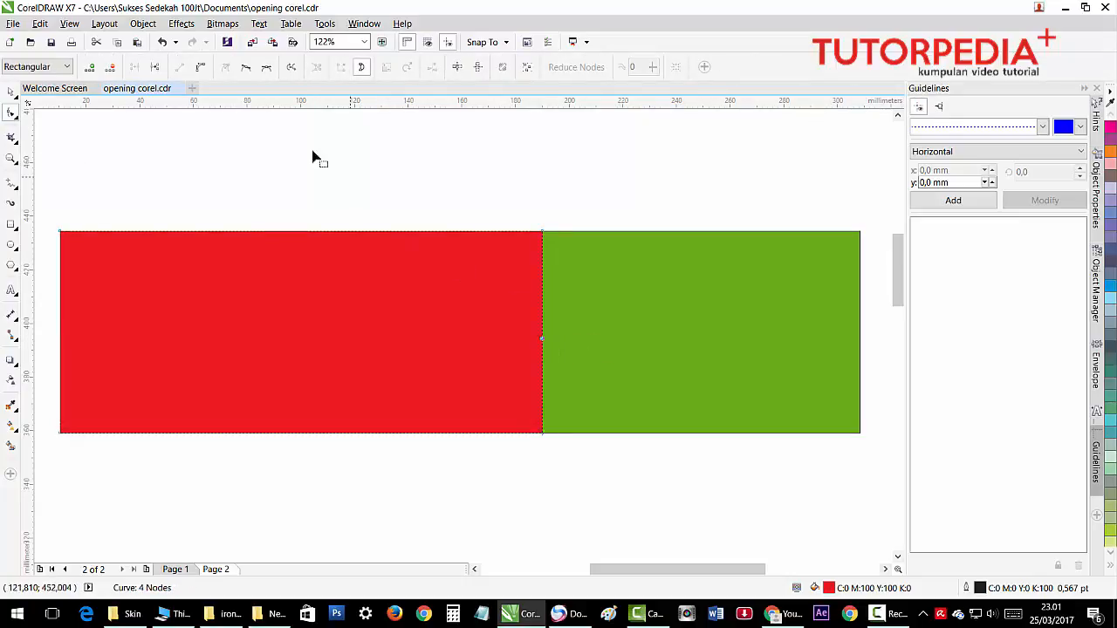
pyautogui.click(201, 69)
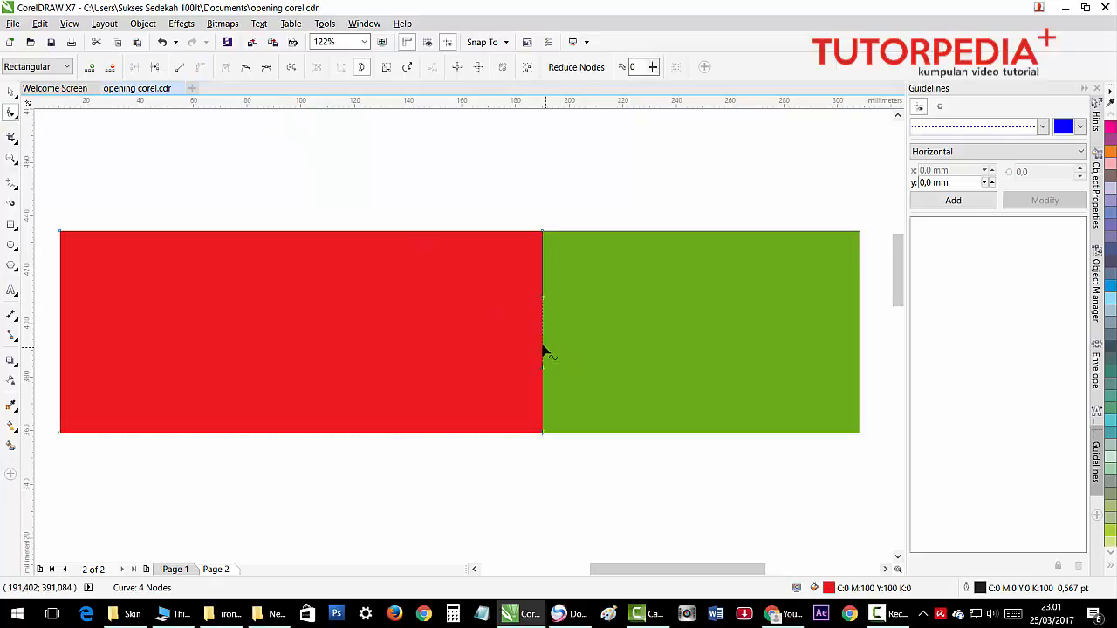
# - Reshape the red shape's edge beside the green area into an S-curve, with its upper corner extended outward and its lower corner pulled inward
pyautogui.moveTo(540, 434); pyautogui.dragTo(419, 433)
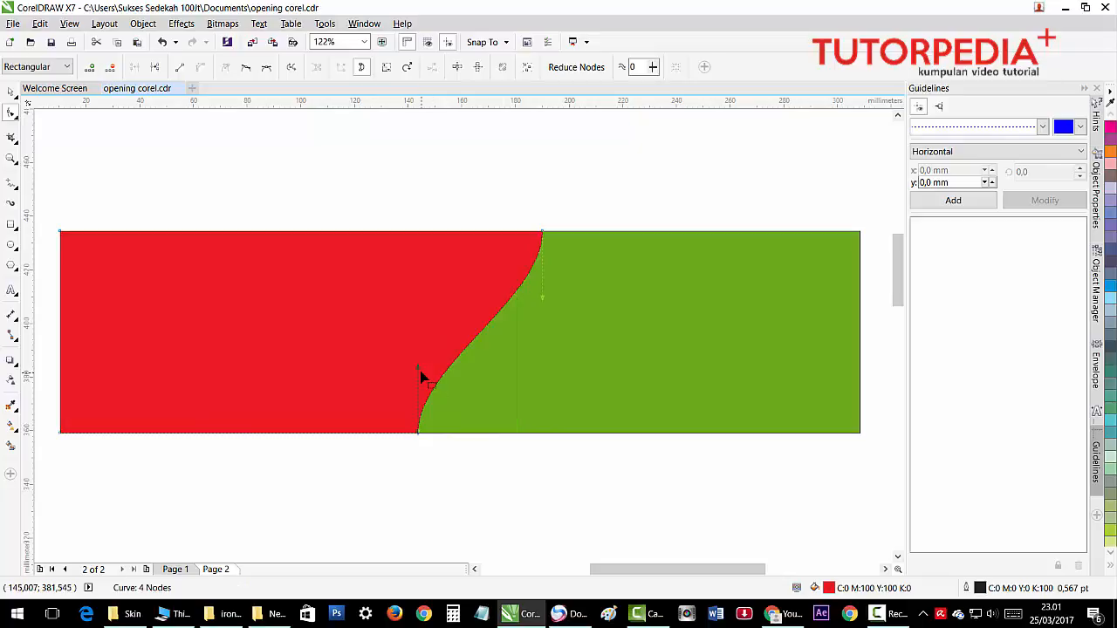
pyautogui.moveTo(417, 370); pyautogui.dragTo(433, 367)
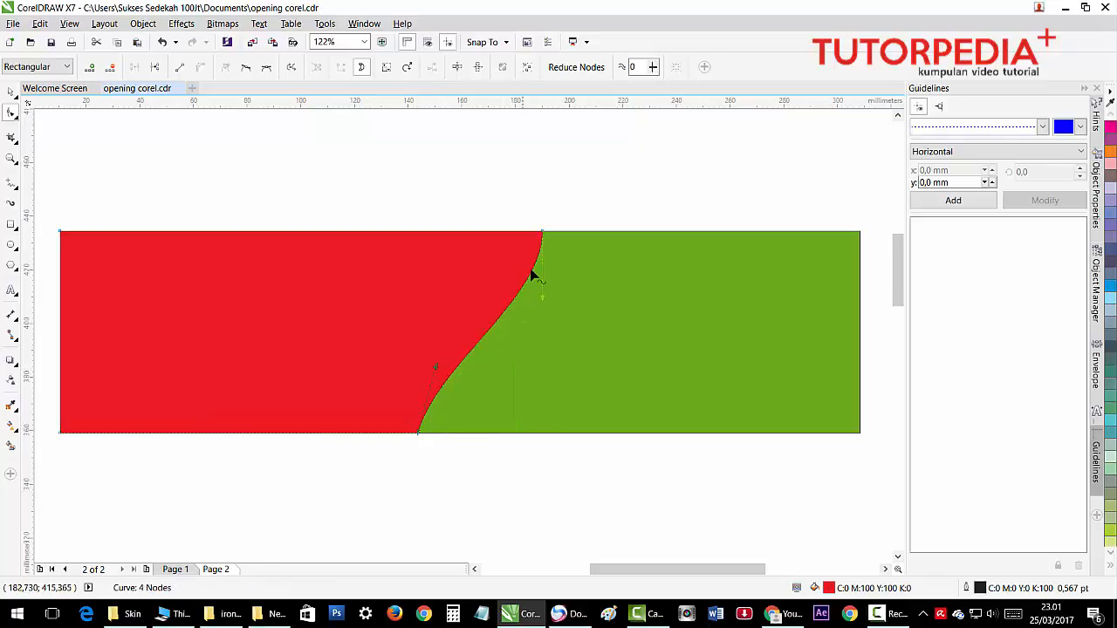
pyautogui.moveTo(543, 237); pyautogui.dragTo(563, 236)
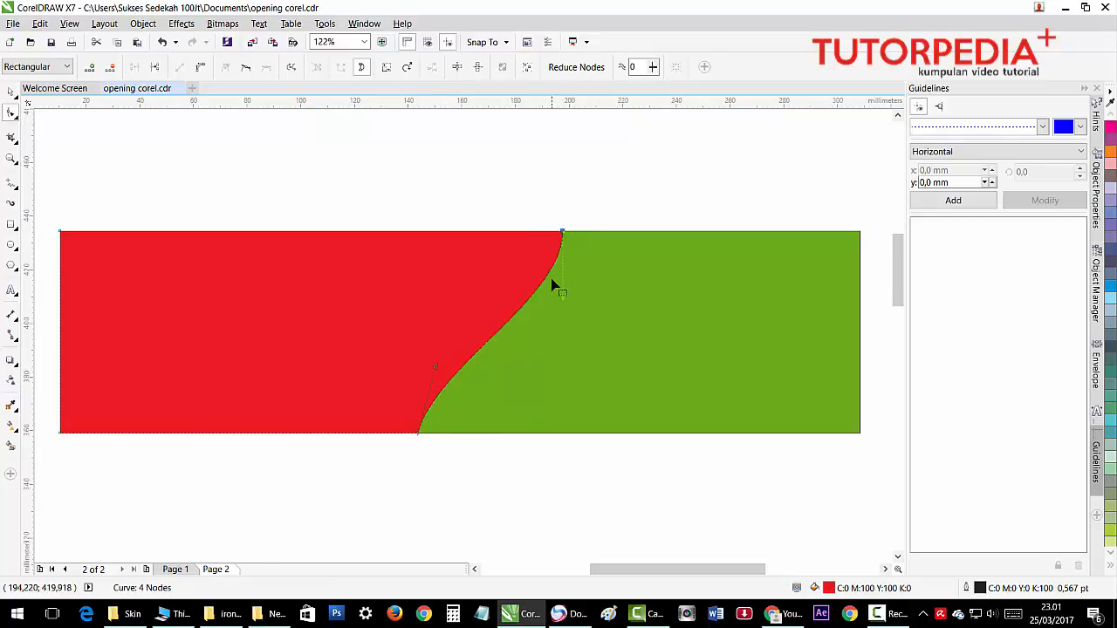
pyautogui.moveTo(564, 306); pyautogui.dragTo(574, 333)
pyautogui.press('space')
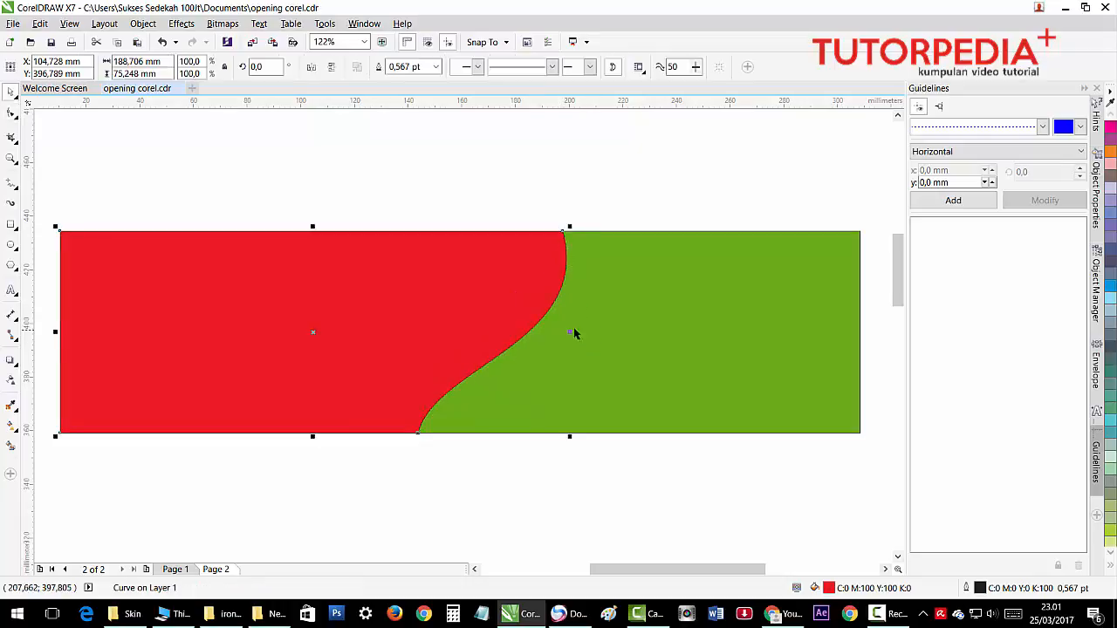
# - Recolor the curved red shape's fill and outline to 90% black (C:0 M:0 Y:0 K:90)
pyautogui.click(1109, 568)
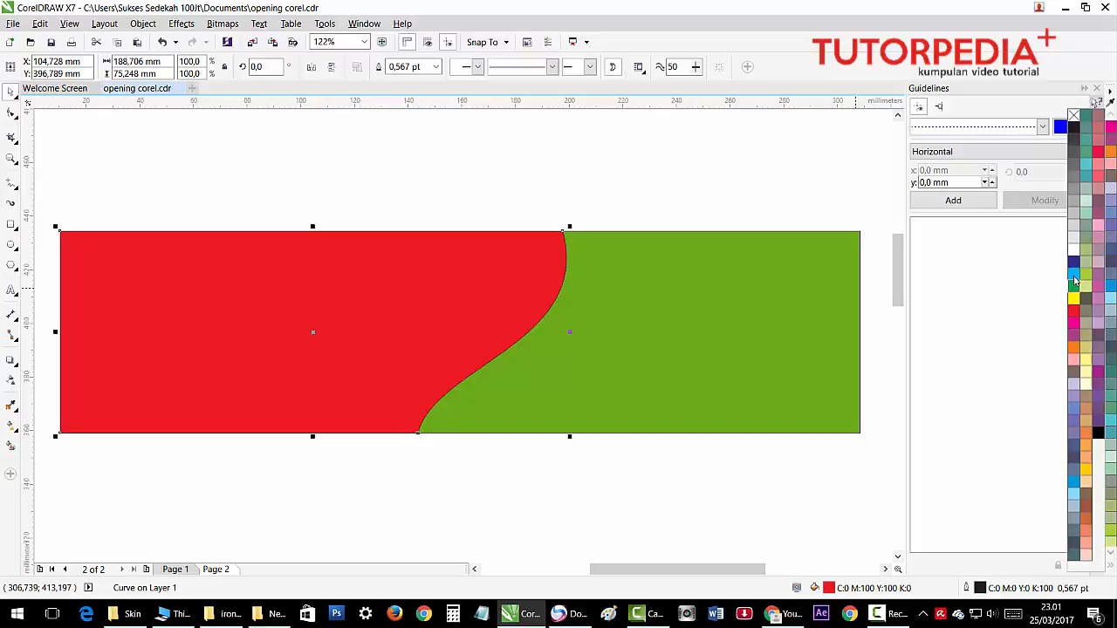
pyautogui.click(1074, 250)
pyautogui.rightClick(1073, 249)
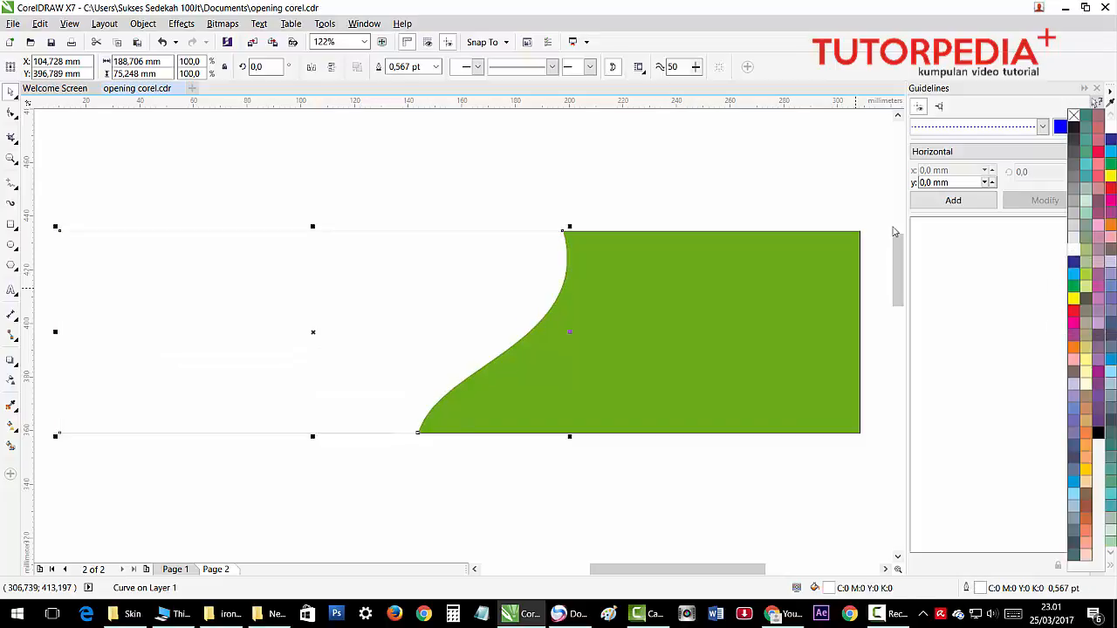
pyautogui.click(1074, 139)
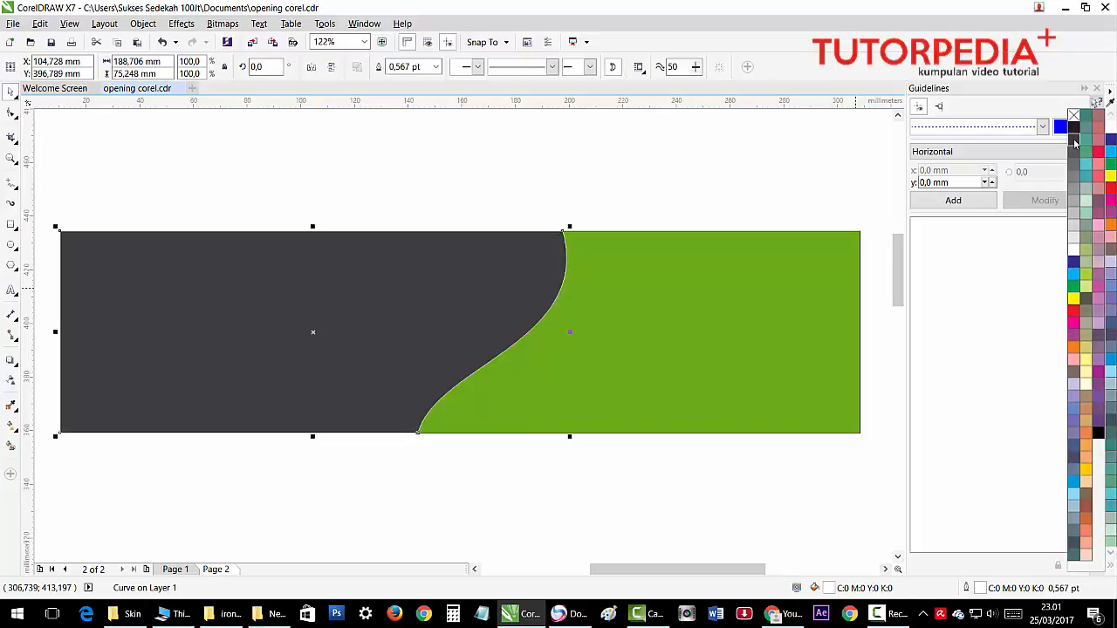
pyautogui.rightClick(1074, 139)
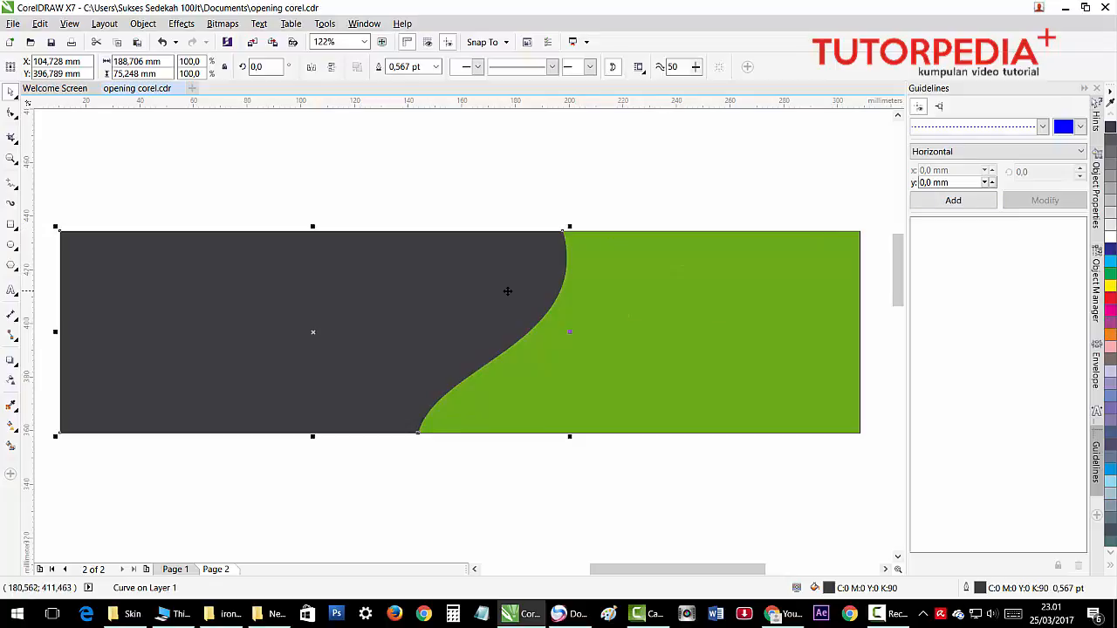
# - Duplicate the dark shape about 3 mm to the right, color the copy's fill and outline yellow (C:0 M:0 Y:100 K:0), and place it behind the original
pyautogui.moveTo(506, 289); pyautogui.dragTo(576, 292)
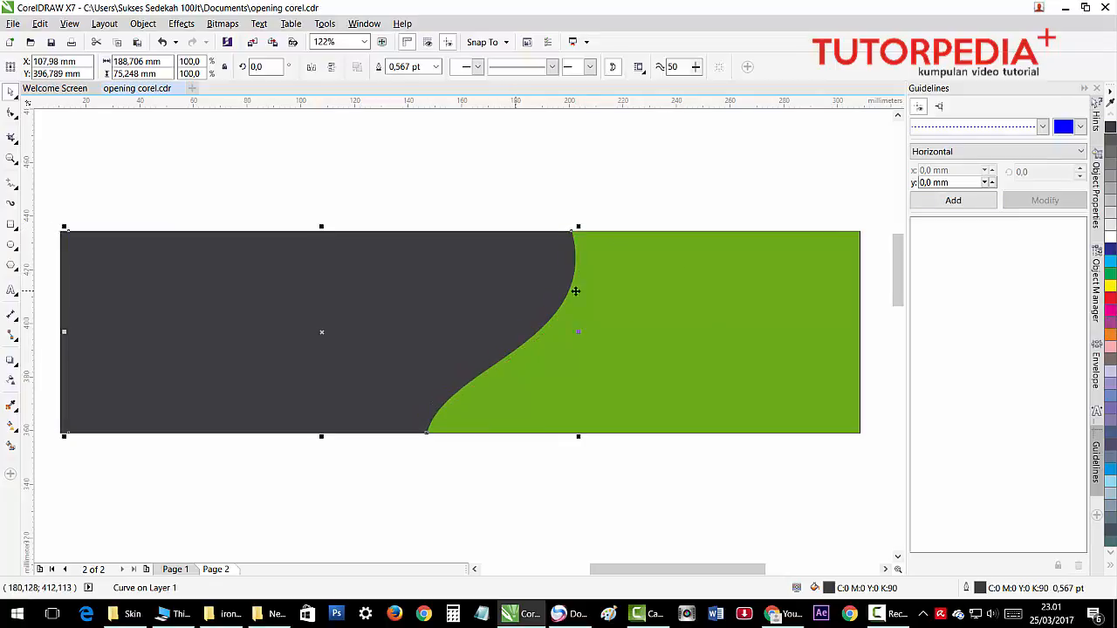
pyautogui.click(1110, 286)
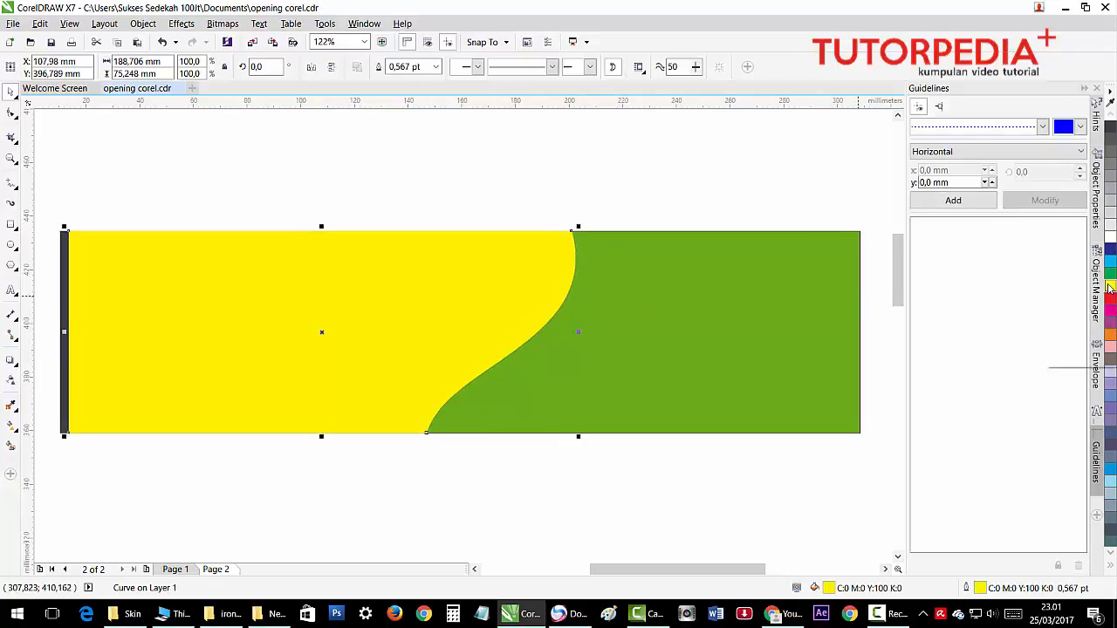
pyautogui.rightClick(1110, 286)
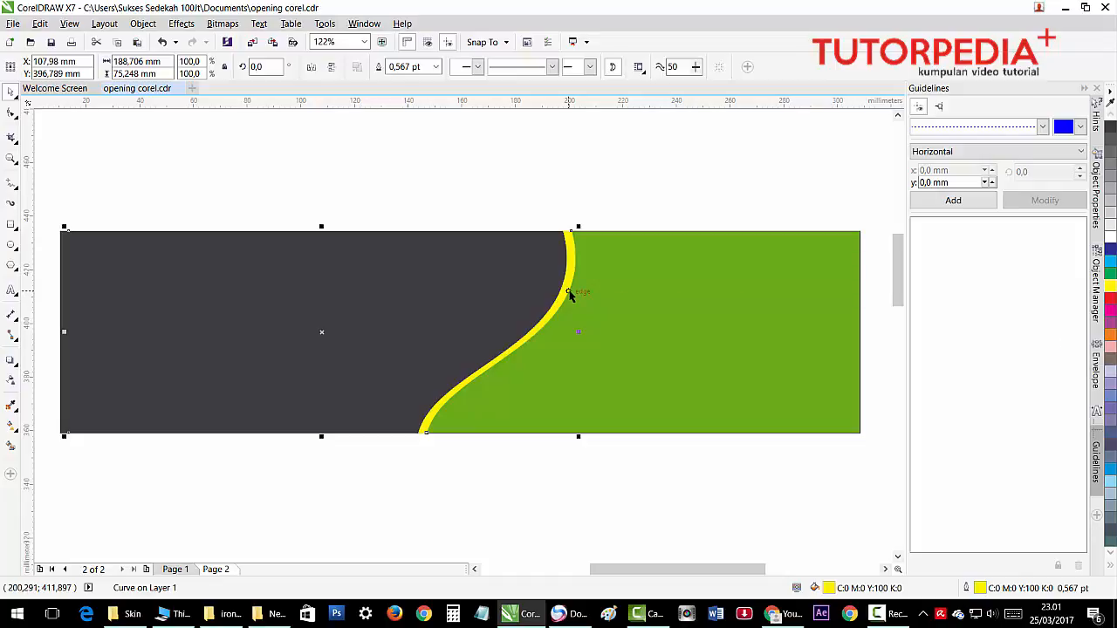
# - Create a copy of the yellow shape behind it, offset about 2.6 mm to the right, and fill it with cyan
pyautogui.press('Right')
pyautogui.press('Right')
pyautogui.press('Right')
pyautogui.press('Right')
pyautogui.press('Right')
pyautogui.press('Right')
pyautogui.press('Right')
pyautogui.press('Right')
pyautogui.press('Right')
pyautogui.press('Right')
pyautogui.press('Right')
pyautogui.press('Right')
pyautogui.press('Right')
pyautogui.press('Right')
pyautogui.press('Right')
pyautogui.press('Right')
pyautogui.press('Right')
pyautogui.press('Right')
pyautogui.press('Right')
pyautogui.press('Right')
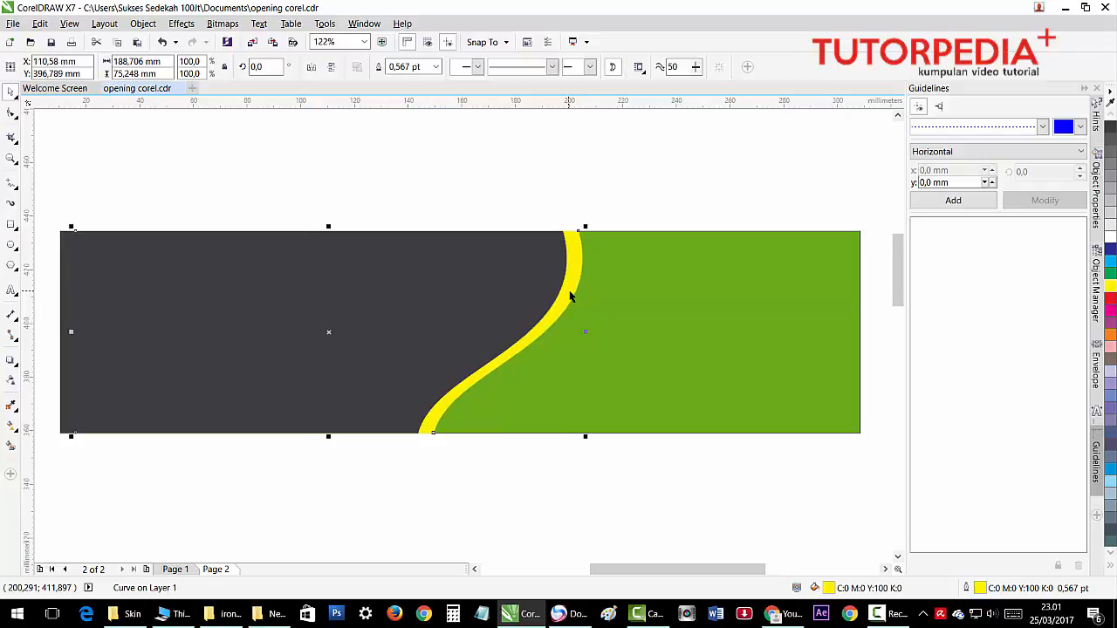
pyautogui.click(1111, 262)
pyautogui.click(678, 166)
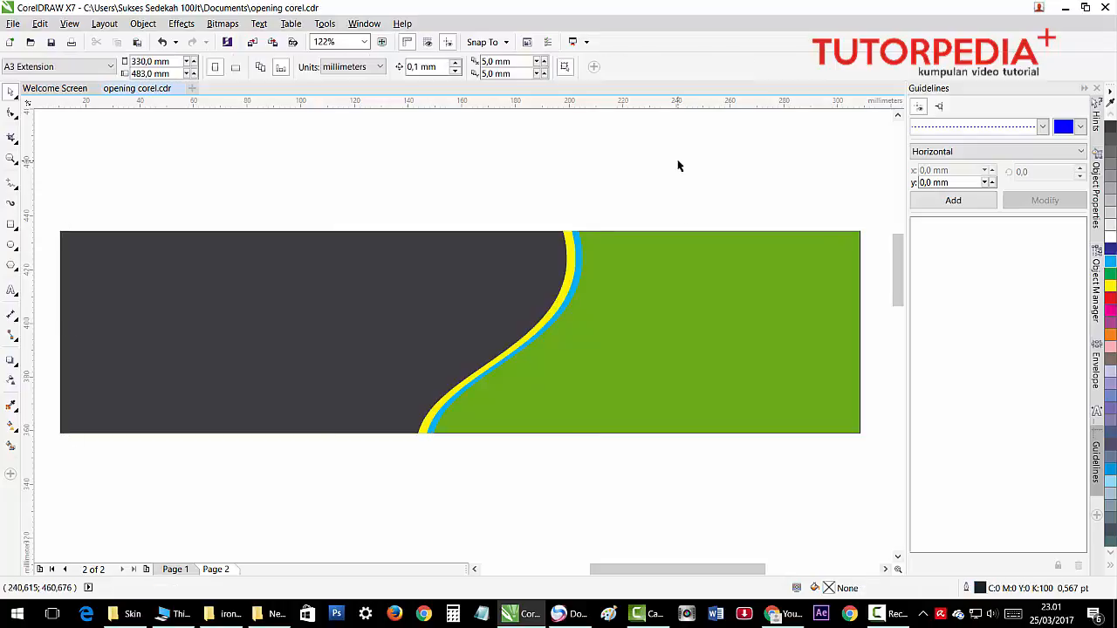
# - Add the text TUTOR PEDIA on two lines and move it onto the dark shape's lower-left corner
pyautogui.click(463, 290)
pyautogui.click(480, 214)
pyautogui.click(122, 209)
pyautogui.write('TUTOR')
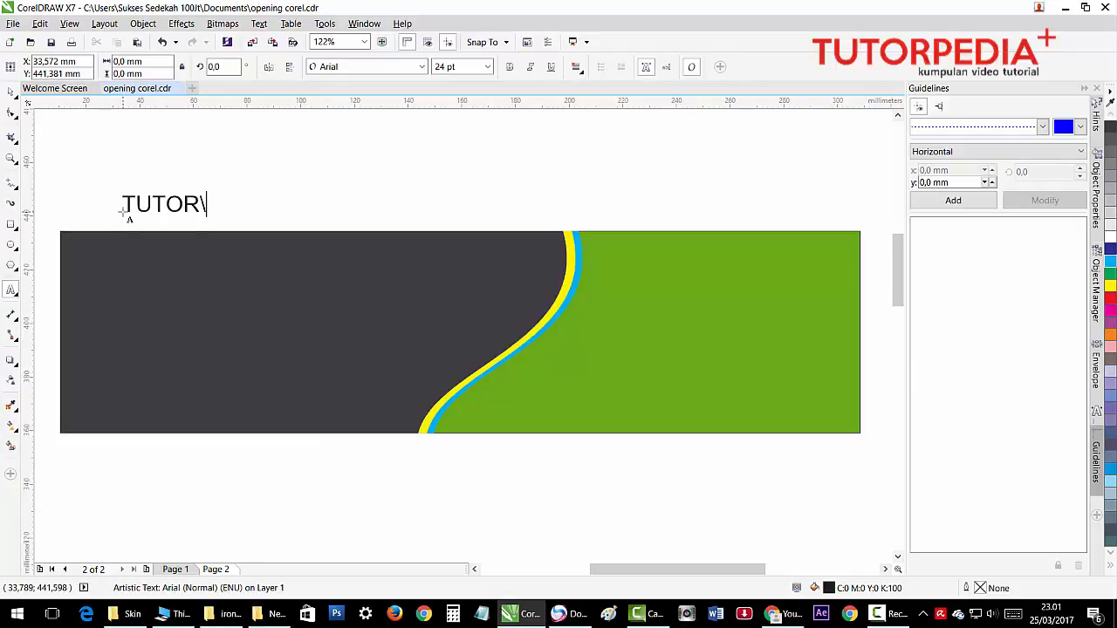
pyautogui.press('Return')
pyautogui.write('PEDO')
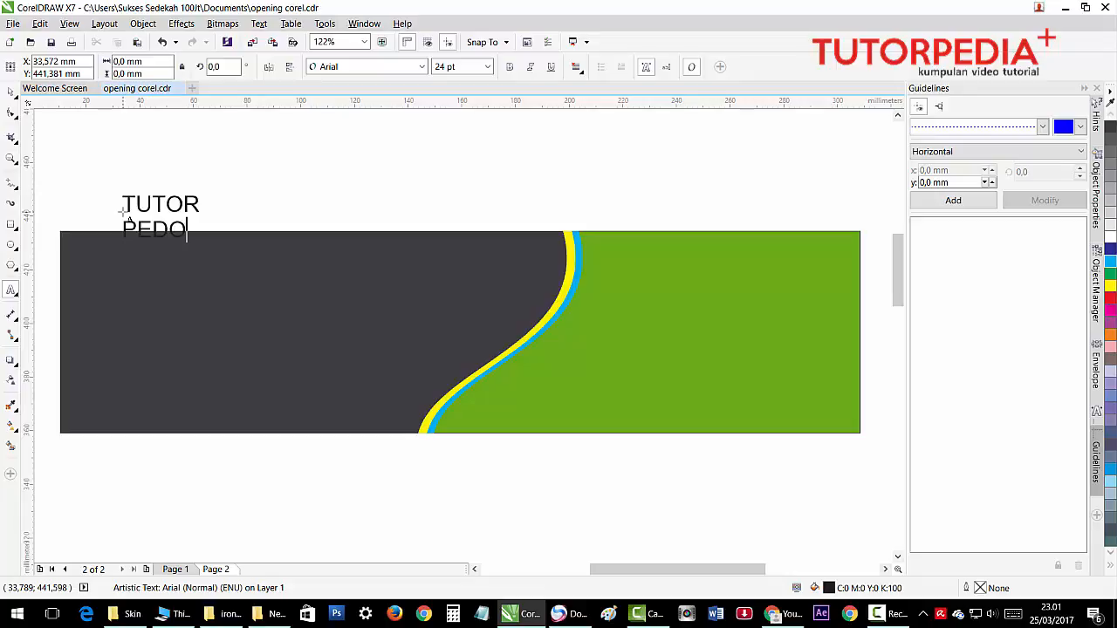
pyautogui.click(11, 90)
pyautogui.moveTo(152, 202); pyautogui.dragTo(103, 378)
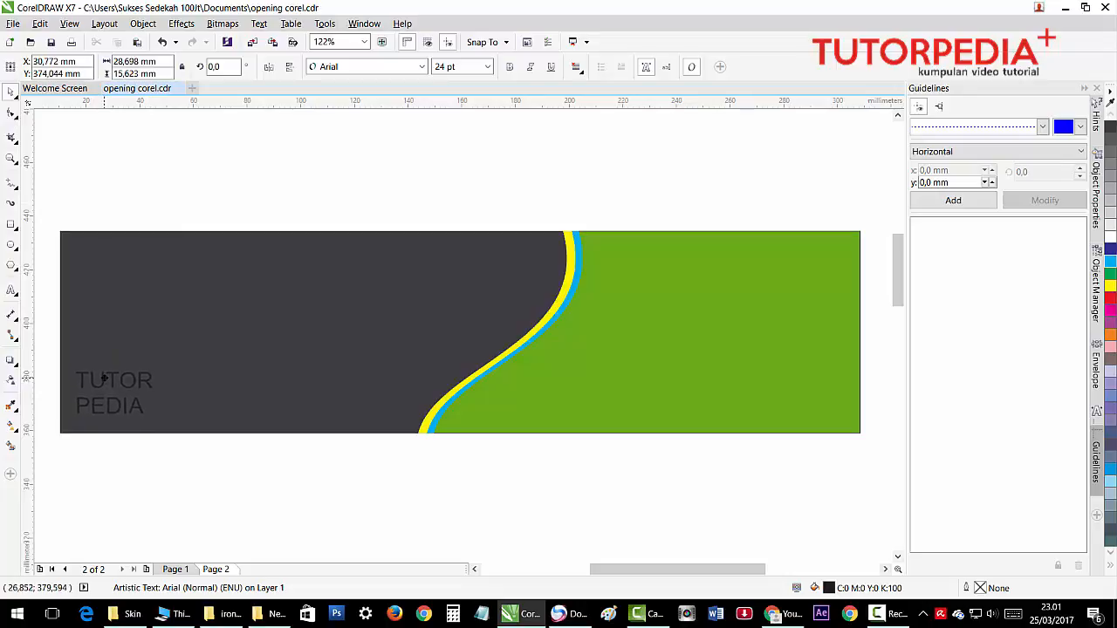
# - Fill the TUTOR PEDIA text with white and set its font to Keep Calm Med
pyautogui.click(1110, 238)
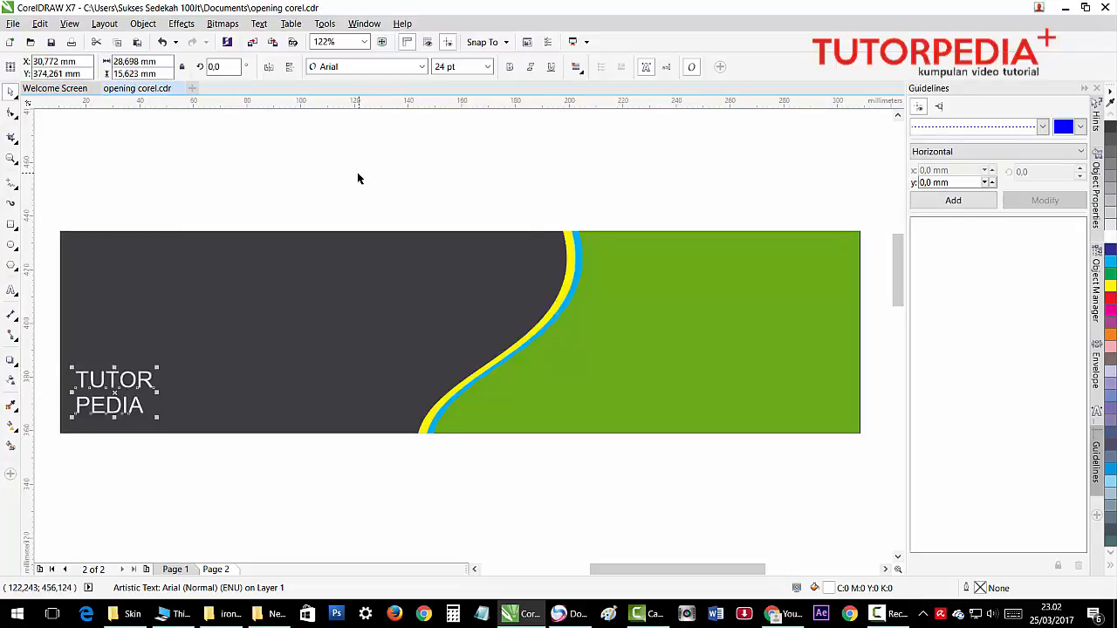
pyautogui.click(422, 67)
pyautogui.moveTo(346, 128)
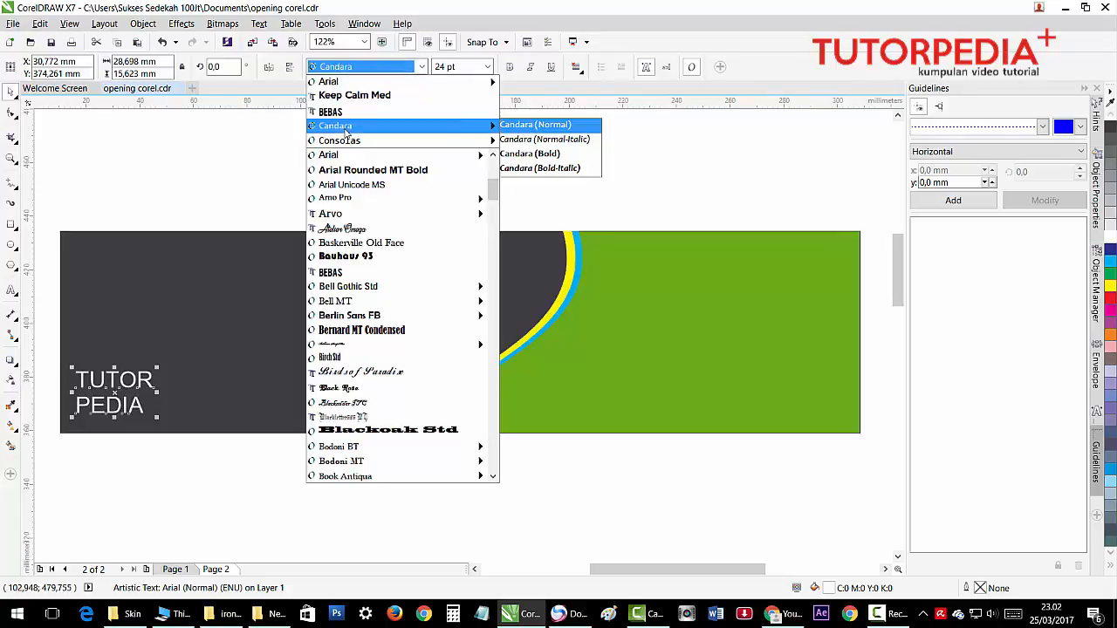
pyautogui.click(355, 96)
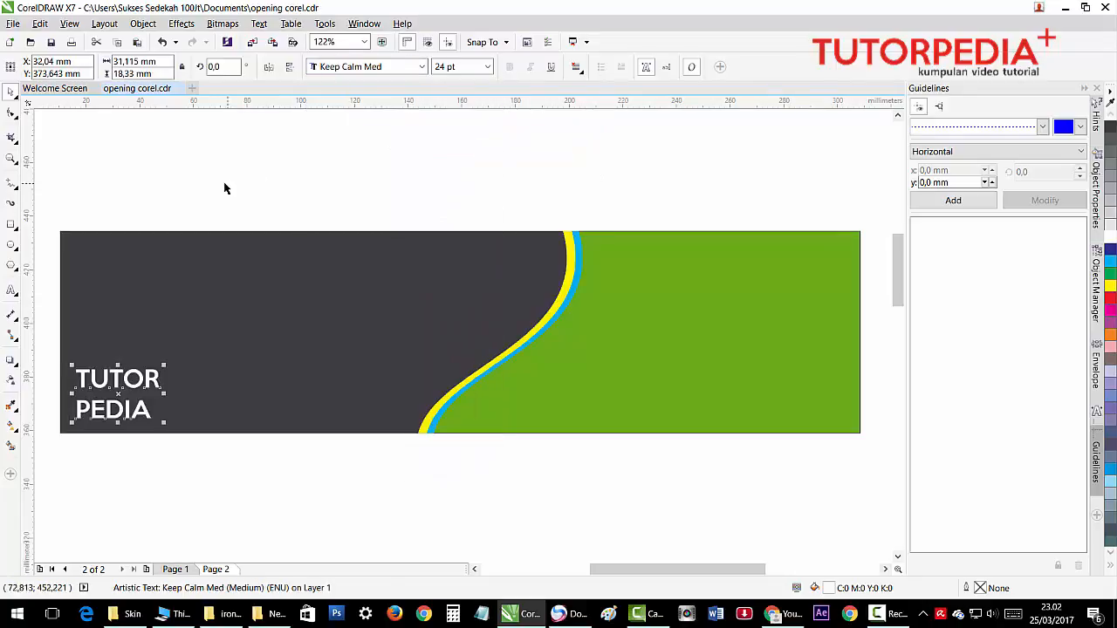
# - Add a separate + text, fill it yellow (C:0 M:0 Y:100 K:0), and place it at the upper right of PEDIA
pyautogui.click(10, 290)
pyautogui.click(136, 206)
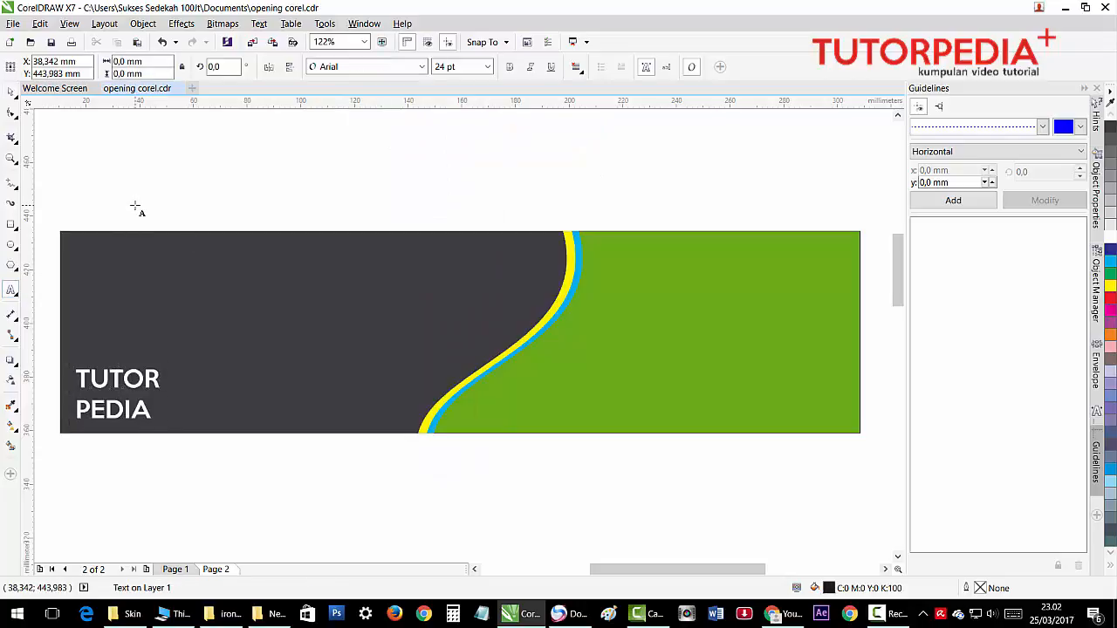
pyautogui.hotkey('ctrl', 'space')
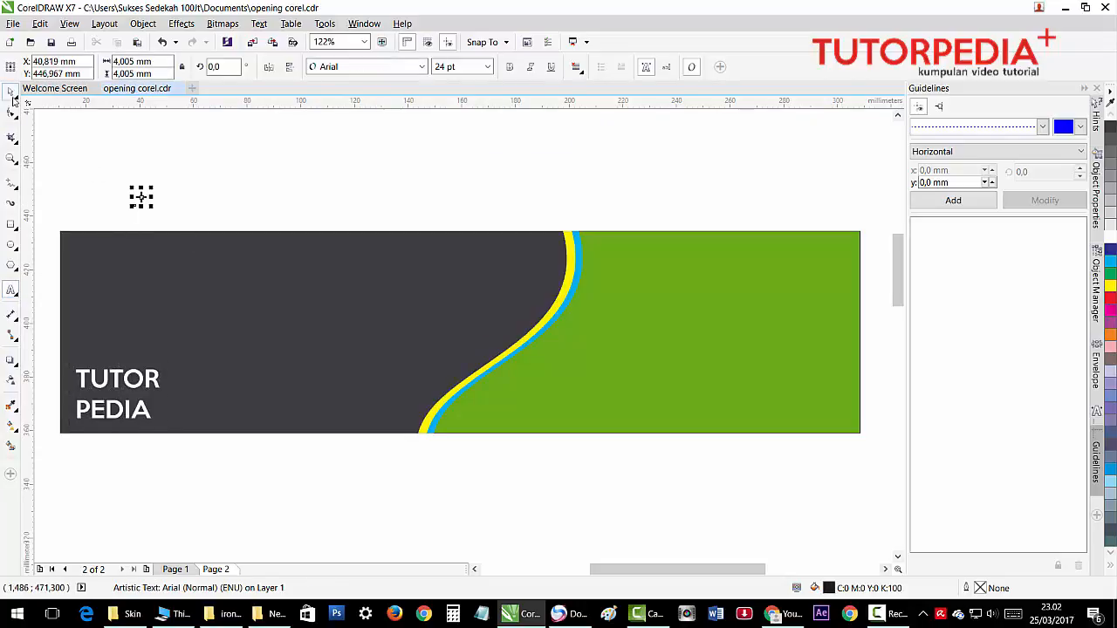
pyautogui.click(1110, 285)
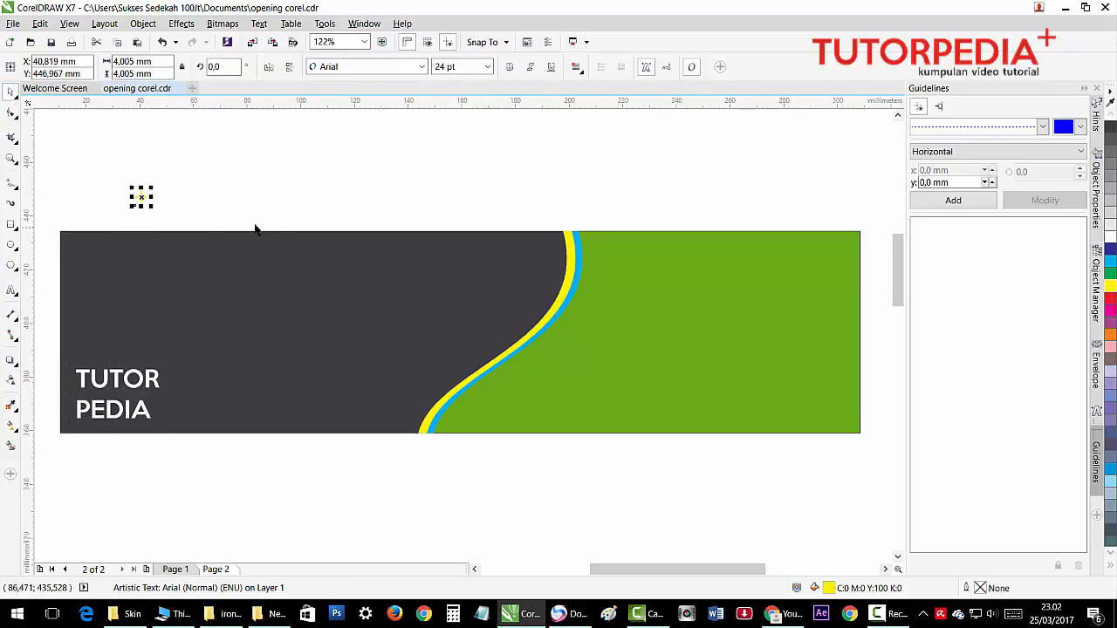
pyautogui.moveTo(141, 199); pyautogui.dragTo(157, 401)
pyautogui.click(337, 154)
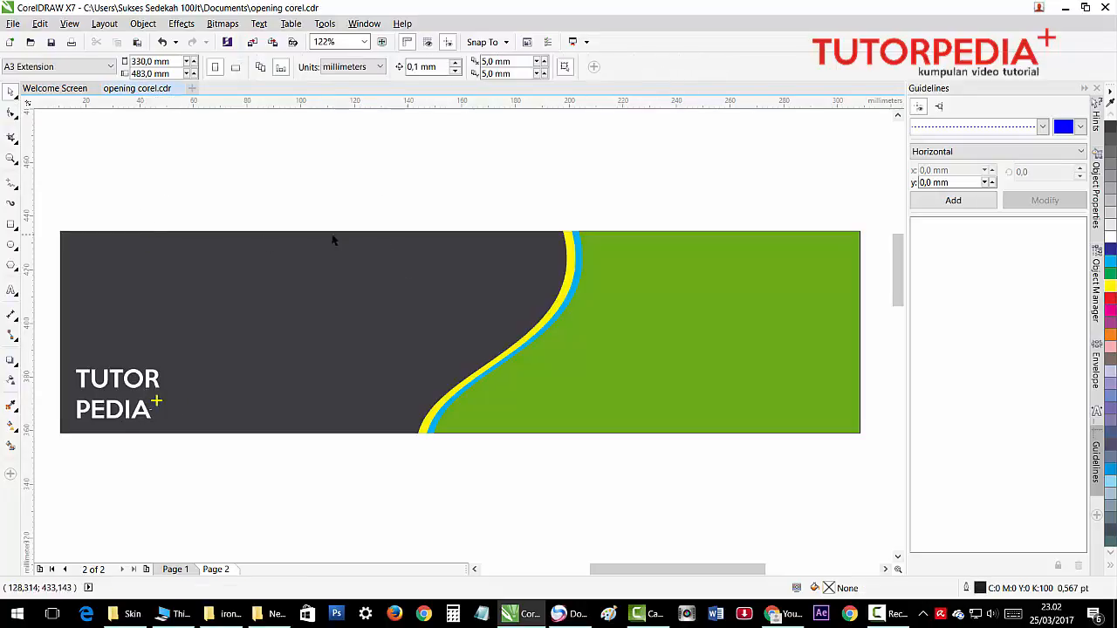
# - Switch to Baidu Browser and search for "batman png" in a new tab
pyautogui.click(569, 613)
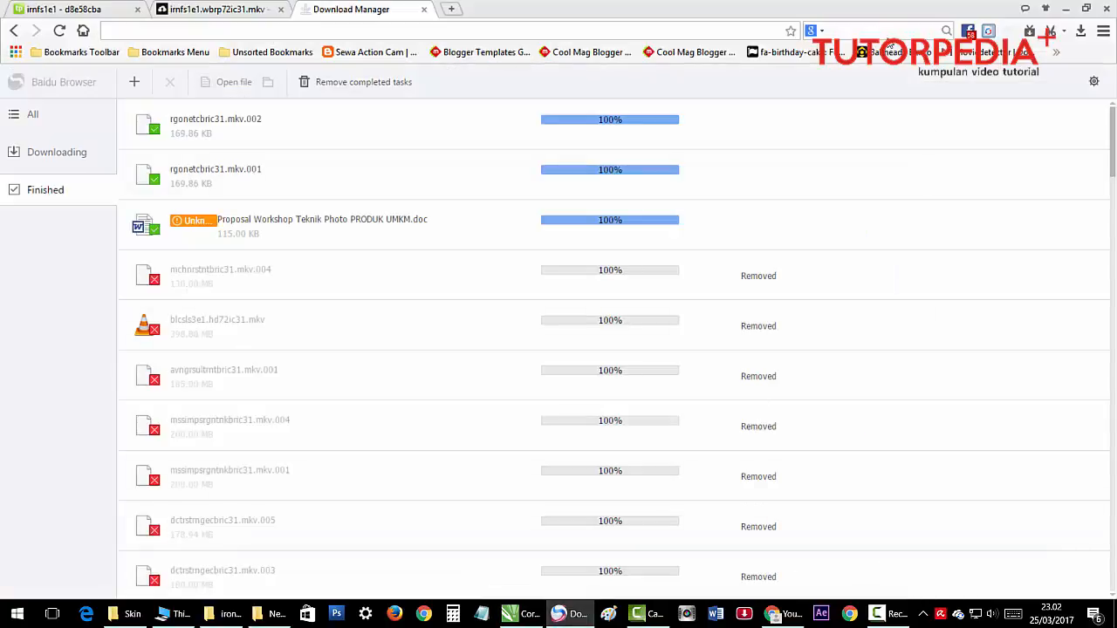
pyautogui.click(451, 11)
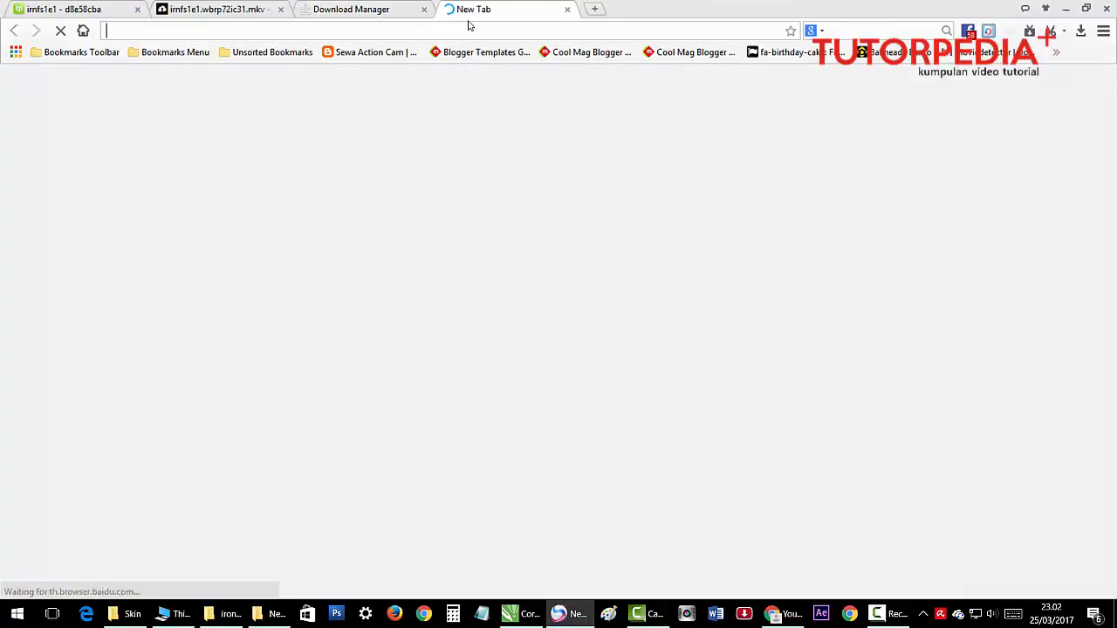
pyautogui.write('batman')
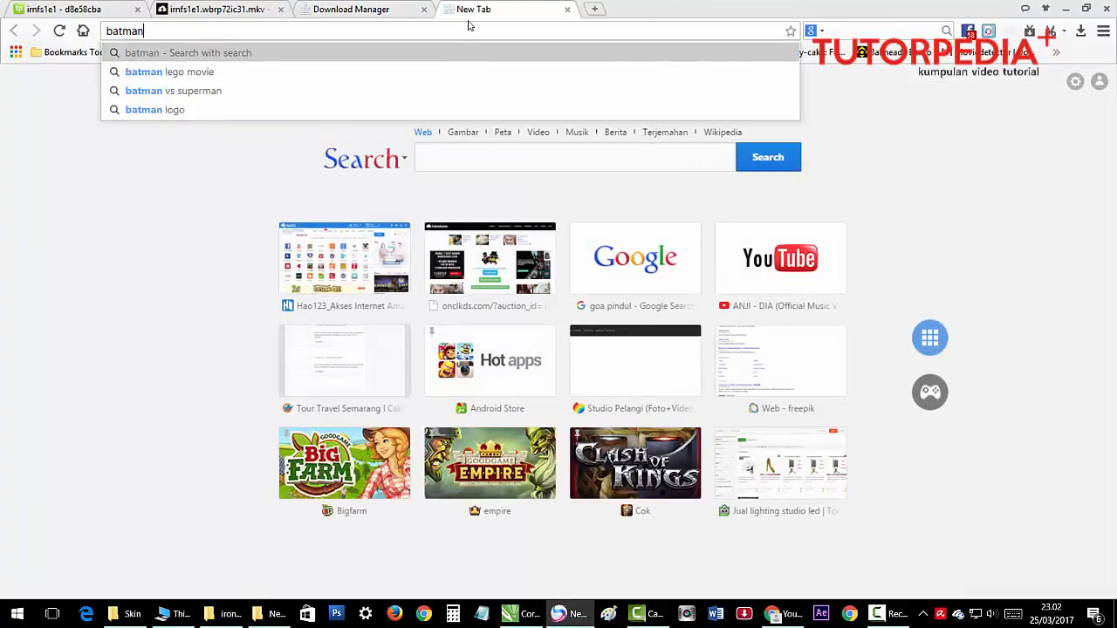
pyautogui.write(' png')
pyautogui.press('Return')
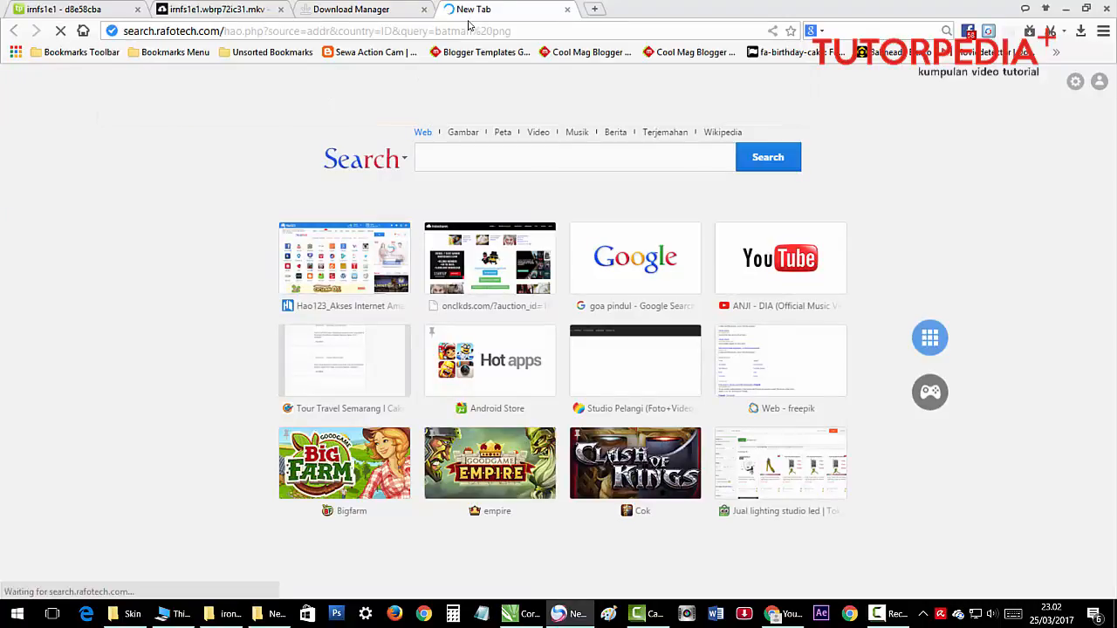
# - Search Google for "batman png" and show the image results
pyautogui.click(860, 30)
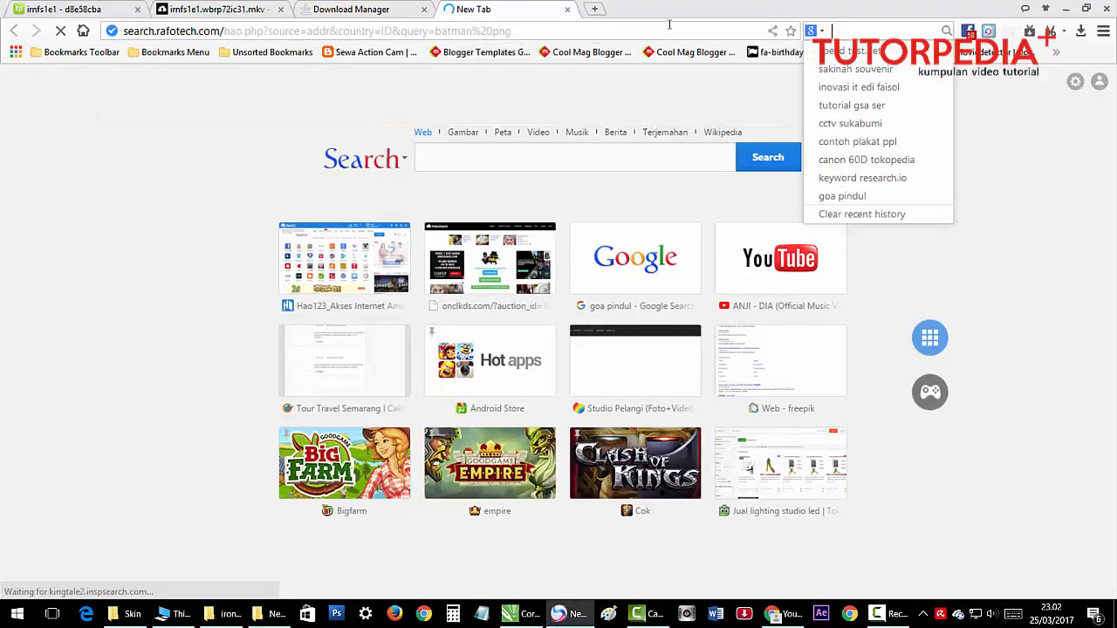
pyautogui.write('batman png')
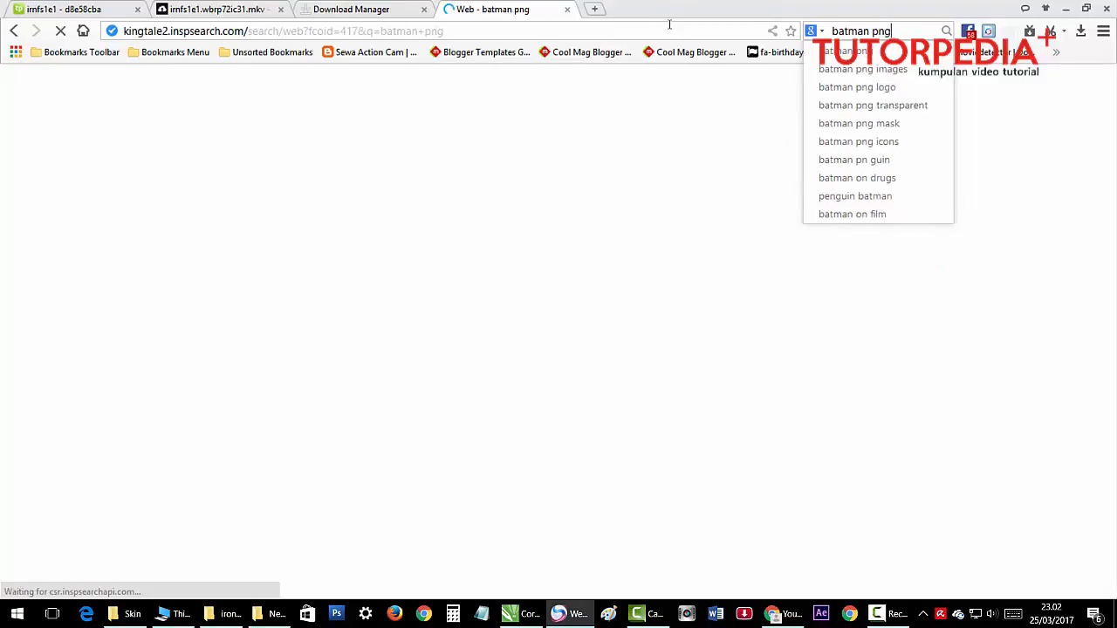
pyautogui.press('Return')
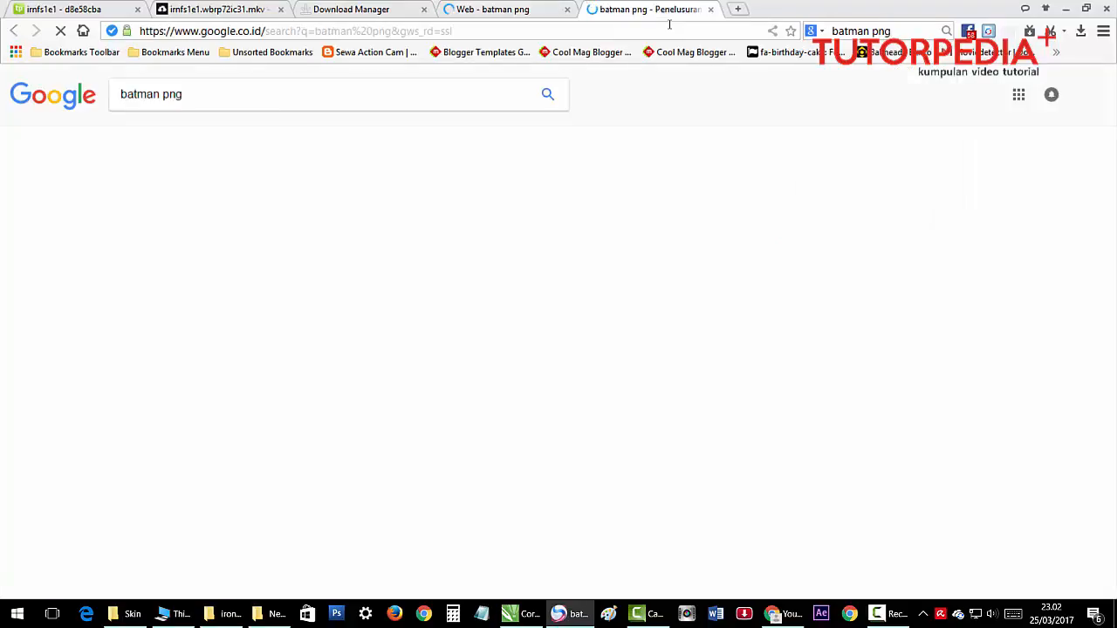
pyautogui.click(262, 199)
pyautogui.click(563, 9)
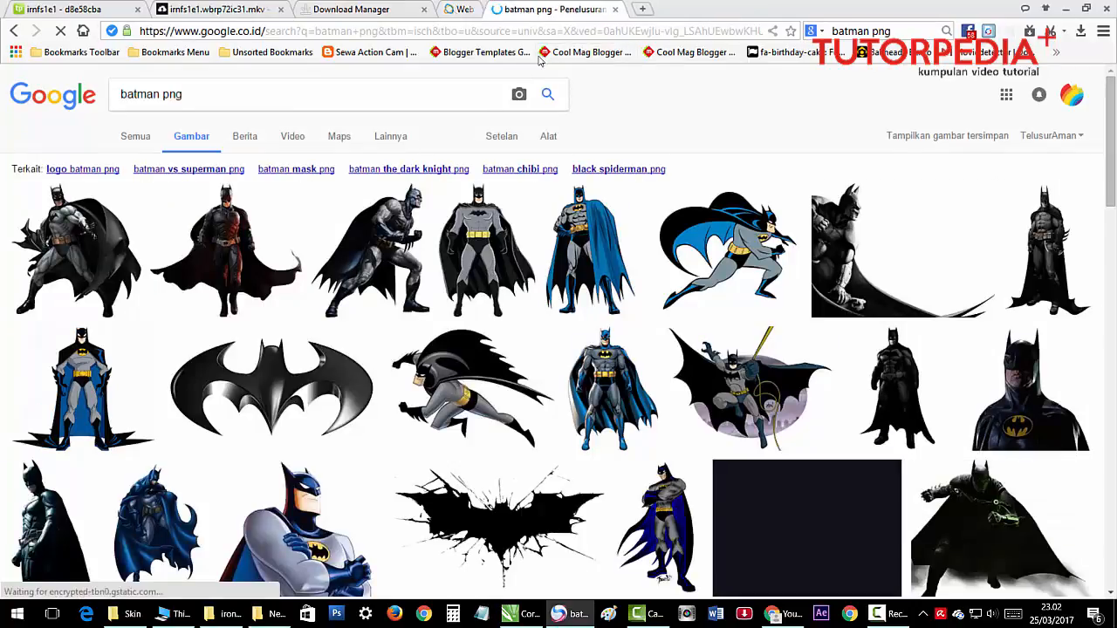
# - Look through the Batman PNG image results for a suitable figure
pyautogui.scroll(-2, 510, 203)
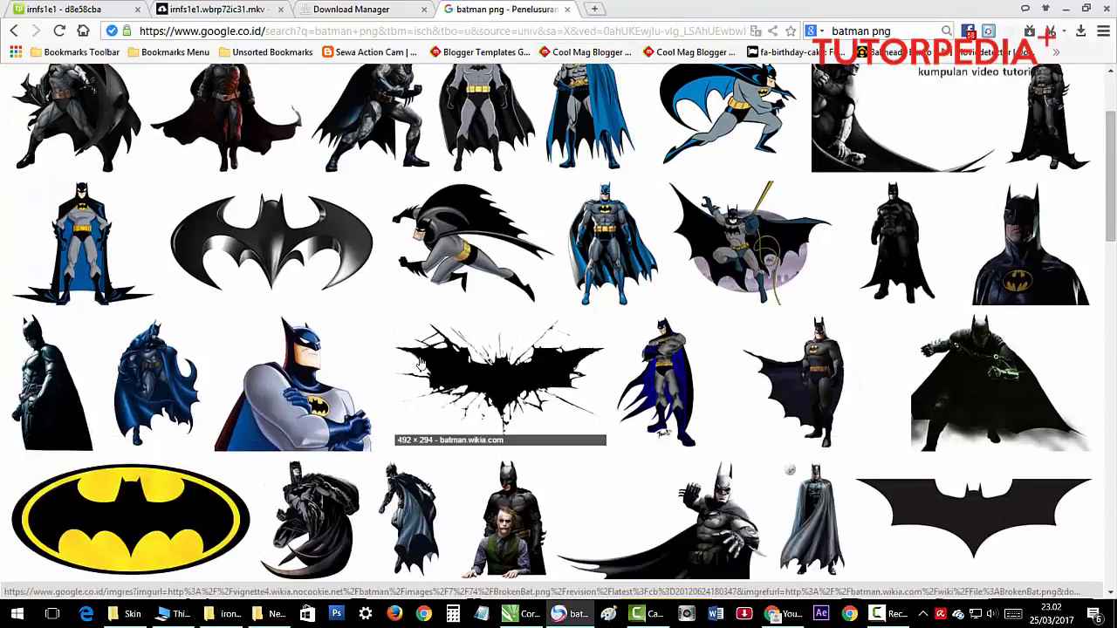
pyautogui.scroll(2, 342, 359)
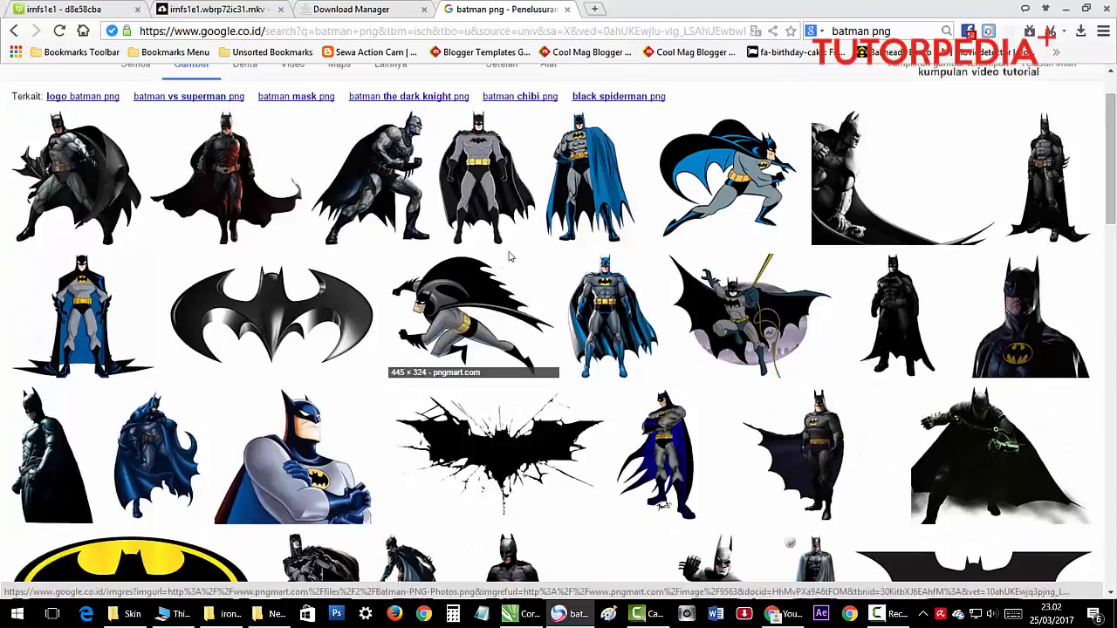
pyautogui.scroll(-2, 449, 347)
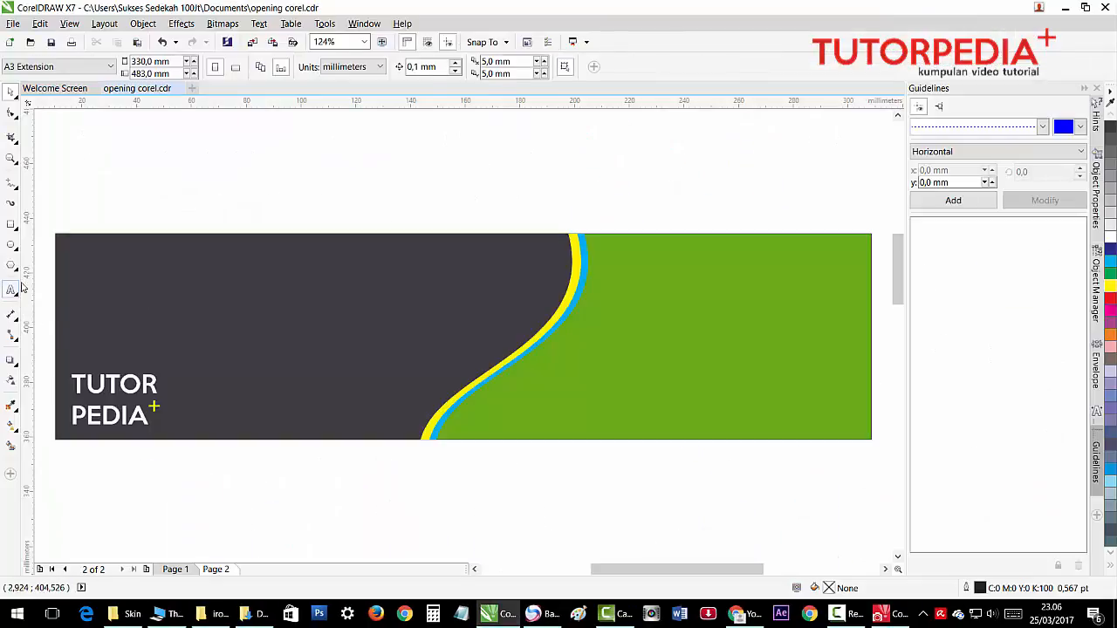
# - Switch to CorelDRAW and add the artistic text "Corel DRAW X7" above the banner
pyautogui.click(11, 289)
pyautogui.click(218, 161)
pyautogui.write('COrel')
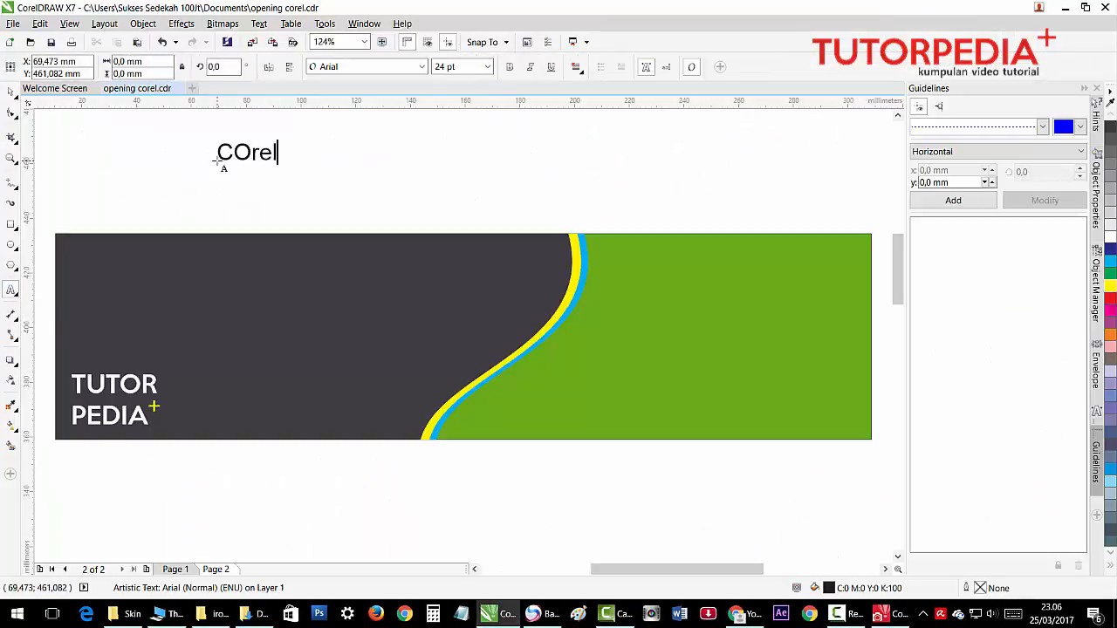
pyautogui.press('BackSpace')
pyautogui.write('DRAW X7')
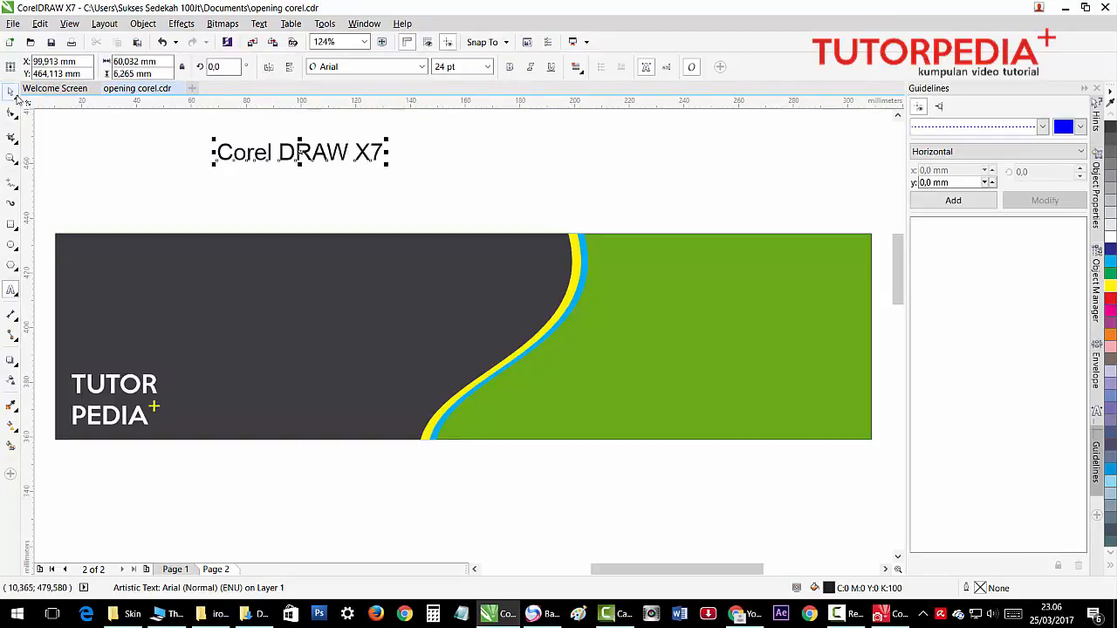
# - Make the word DRAW bold in the Corel DRAW X7 text, keeping the Arial font
pyautogui.click(377, 67)
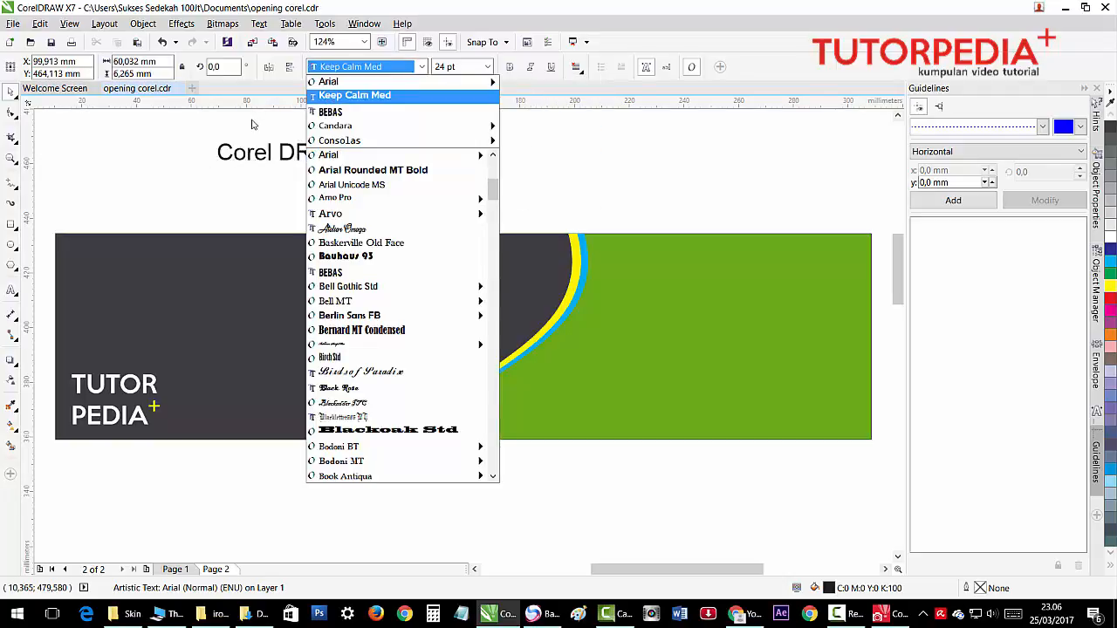
pyautogui.click(345, 153)
pyautogui.doubleClick(345, 153)
pyautogui.moveTo(349, 153); pyautogui.dragTo(279, 153)
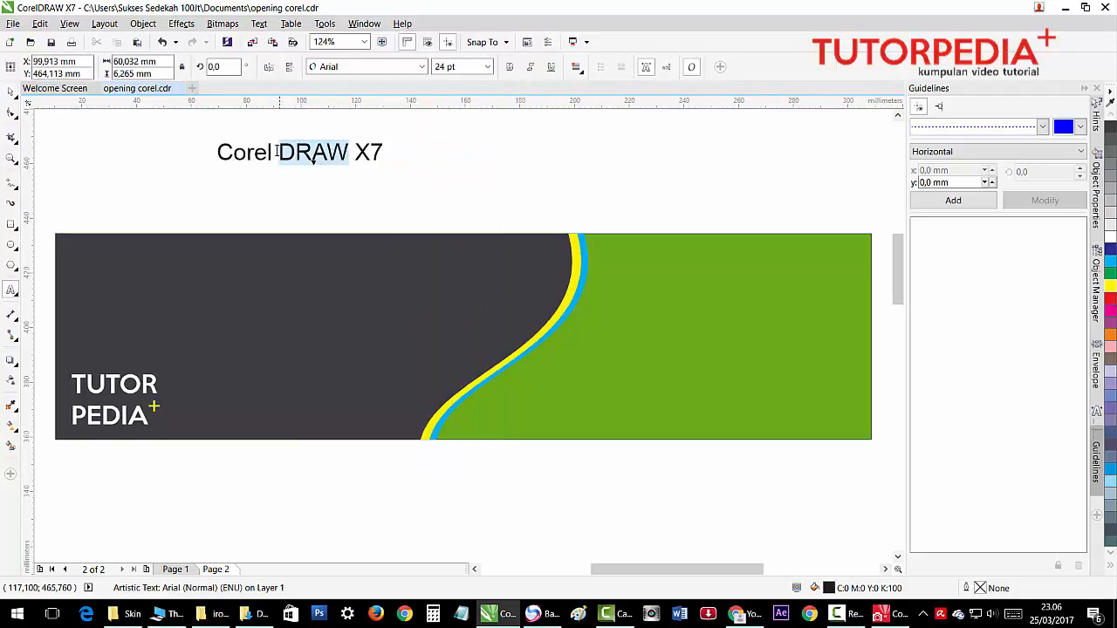
pyautogui.click(509, 67)
# - Fill X7 with white, then enlarge the whole text to about 79 mm wide and place it on the upper part of the dark shape
pyautogui.moveTo(354, 152); pyautogui.dragTo(386, 152)
pyautogui.click(1110, 240)
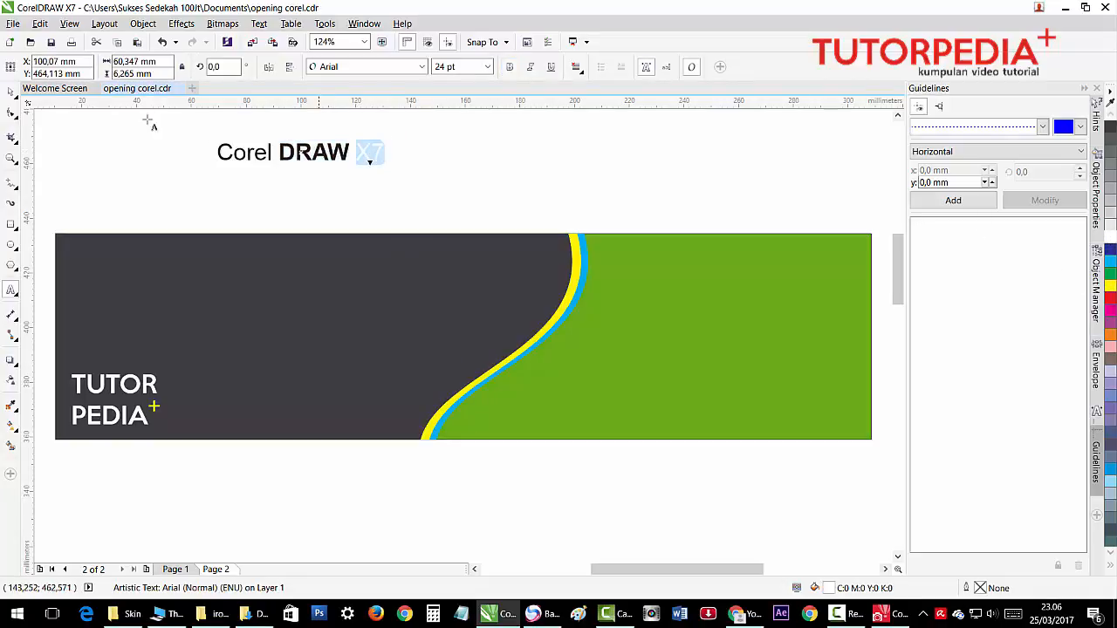
pyautogui.click(12, 93)
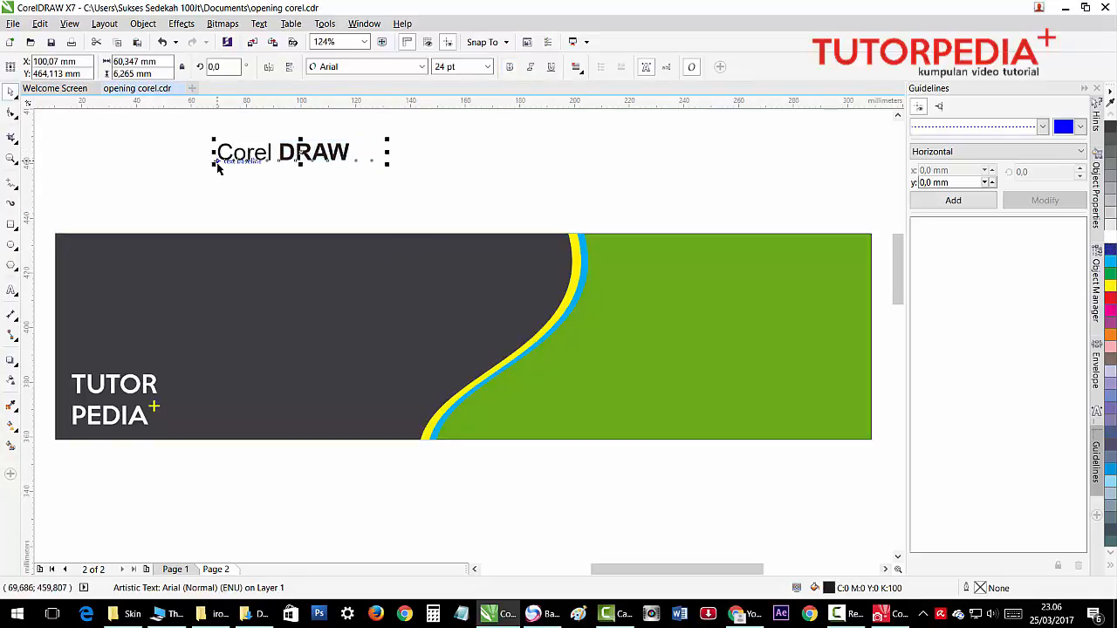
pyautogui.moveTo(289, 147)
pyautogui.mouseDown()
pyautogui.moveTo(366, 249)
pyautogui.moveTo(406, 253)
pyautogui.moveTo(203, 257)
pyautogui.moveTo(375, 257)
pyautogui.mouseUp()
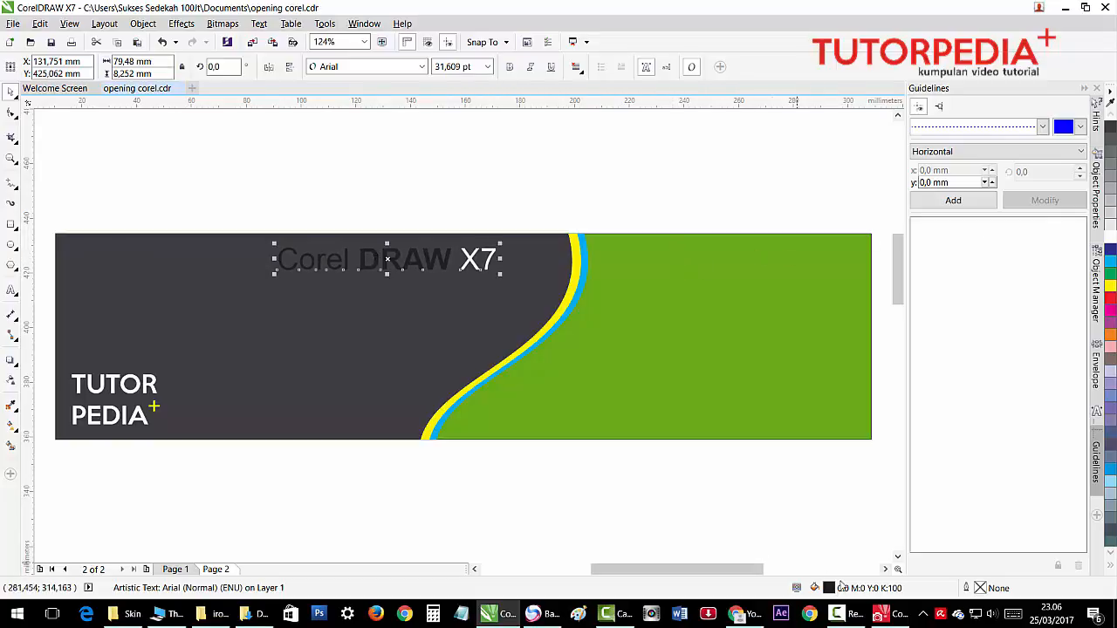
# - Switch to Baidu Browser and save the 700 × 728 caped Batman image to disk
pyautogui.click(854, 616)
pyautogui.click(853, 616)
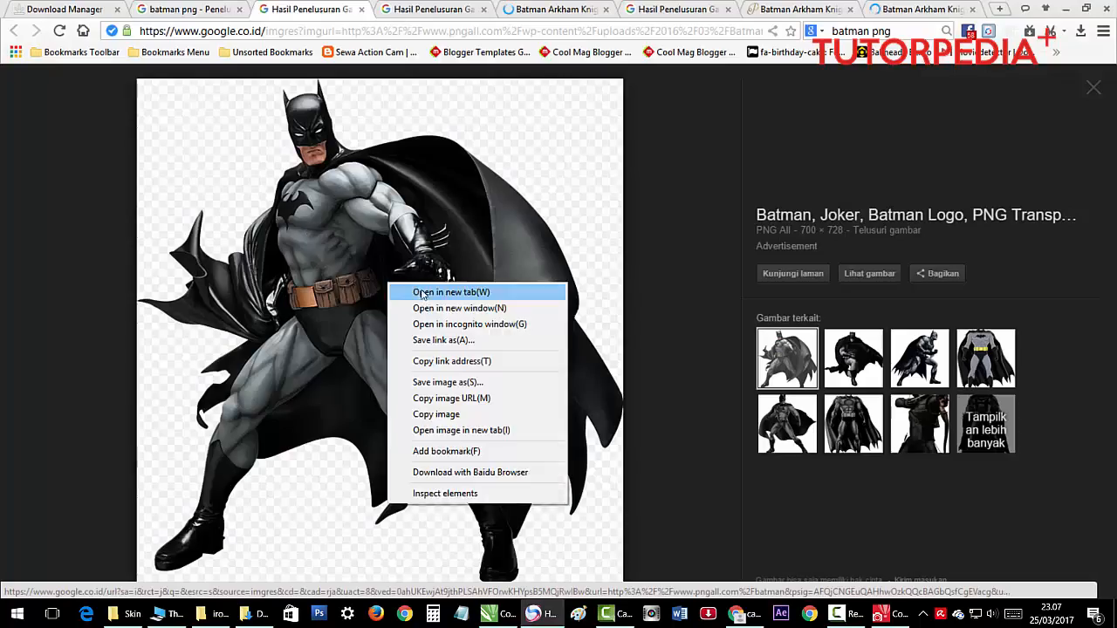
pyautogui.click(462, 382)
pyautogui.click(579, 504)
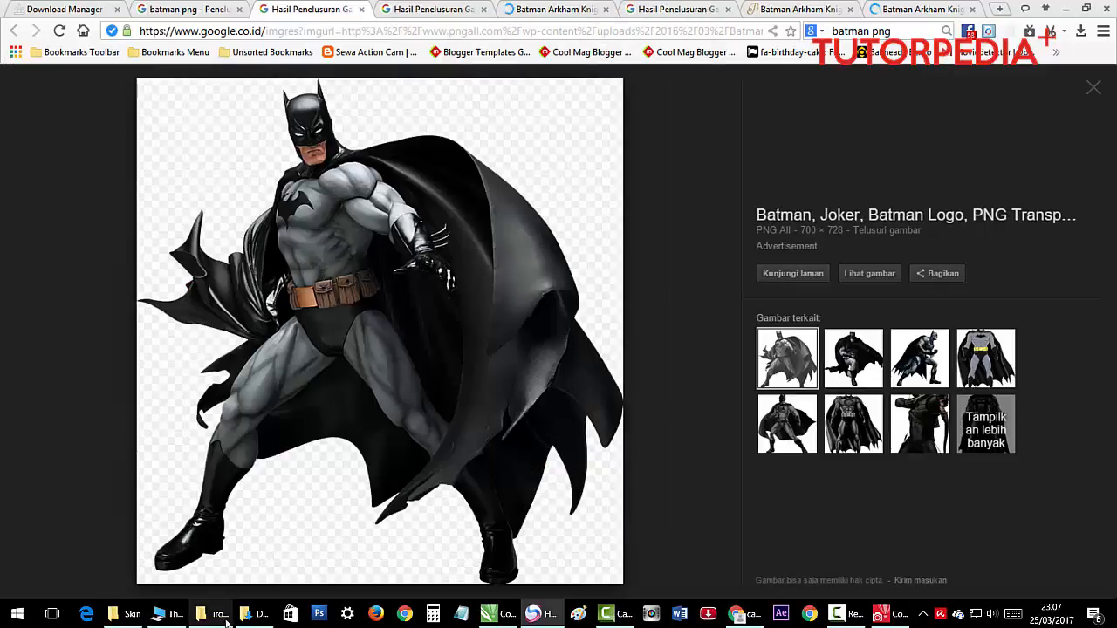
# - Bring the saved Batman image from its folder into the CorelDRAW page over the banner
pyautogui.click(254, 614)
pyautogui.moveTo(497, 296); pyautogui.dragTo(599, 563)
pyautogui.moveTo(519, 621); pyautogui.dragTo(465, 395)
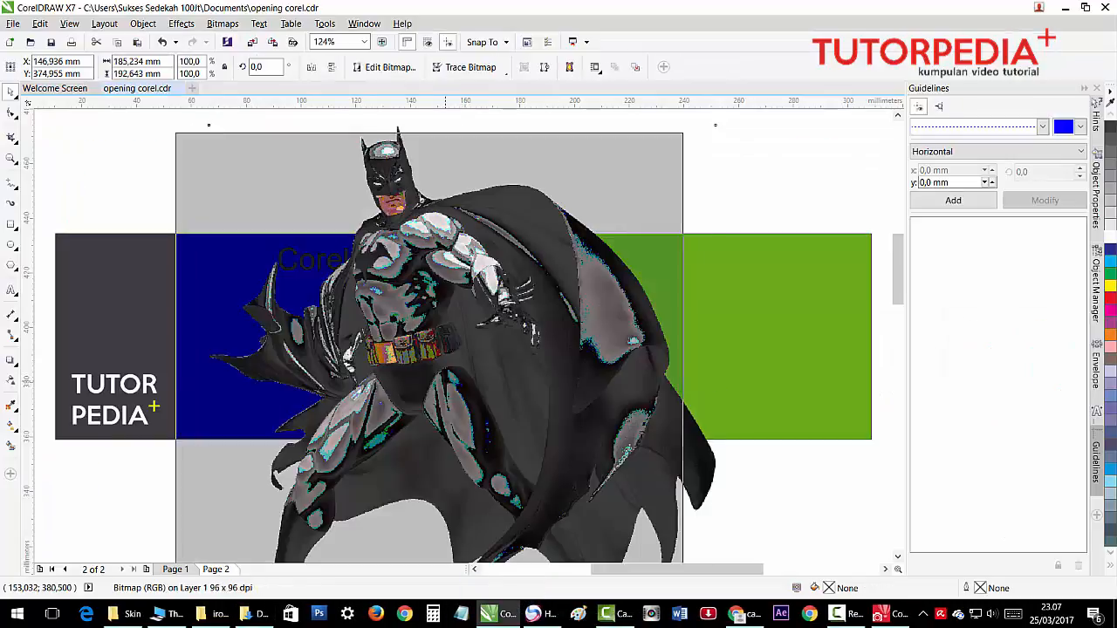
# - Try converting the Batman image to a 300 dpi CMYK bitmap
pyautogui.click(223, 24)
pyautogui.click(253, 40)
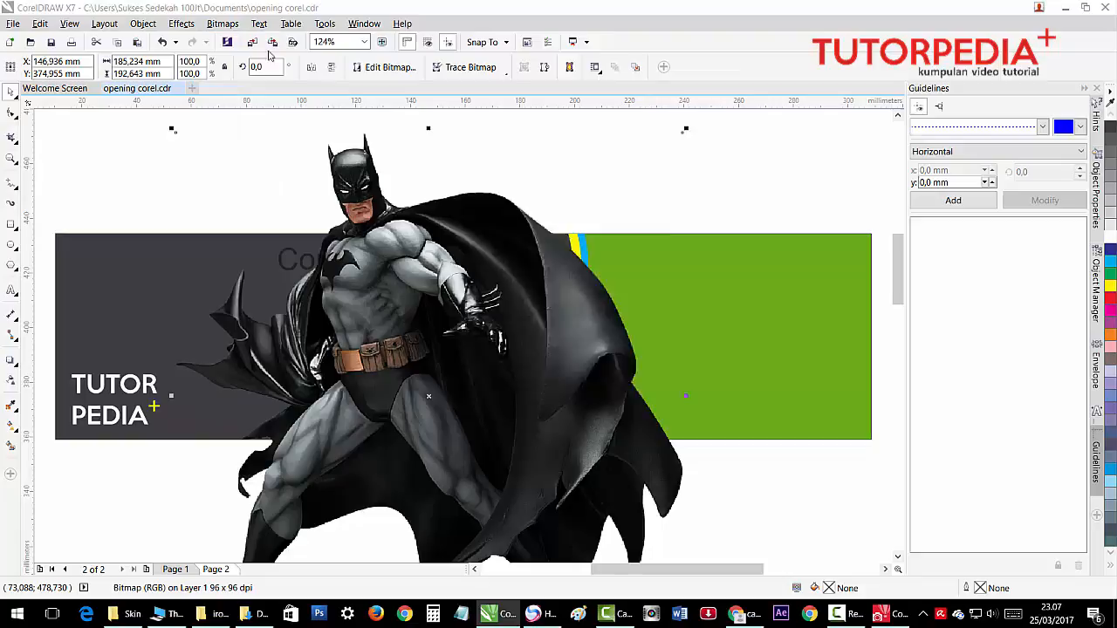
pyautogui.click(512, 381)
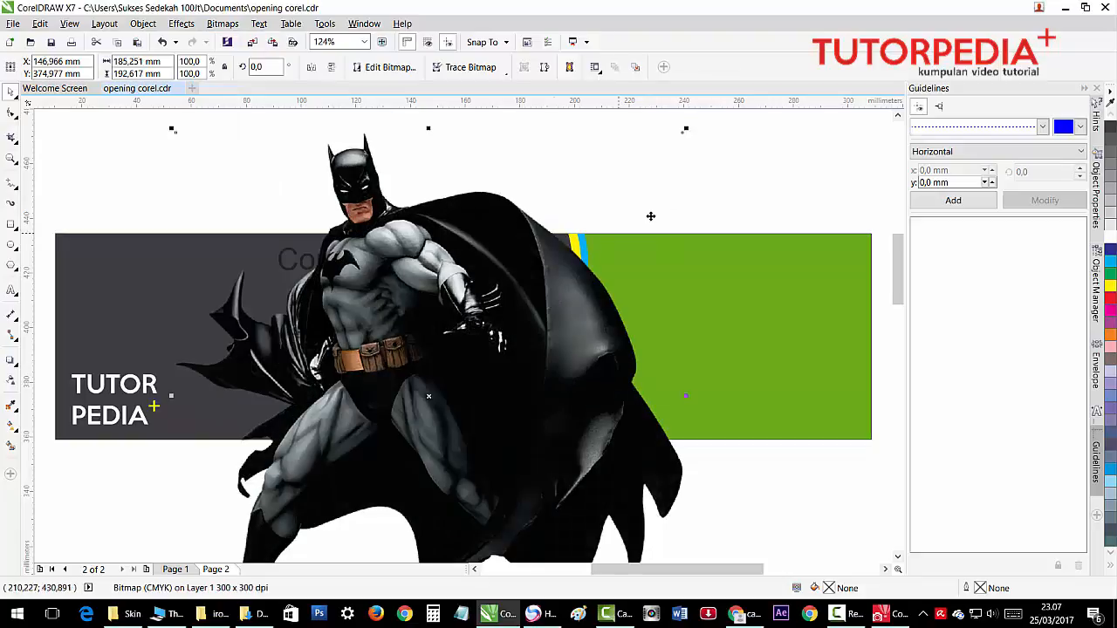
pyautogui.hotkey('ctrl', 'z')
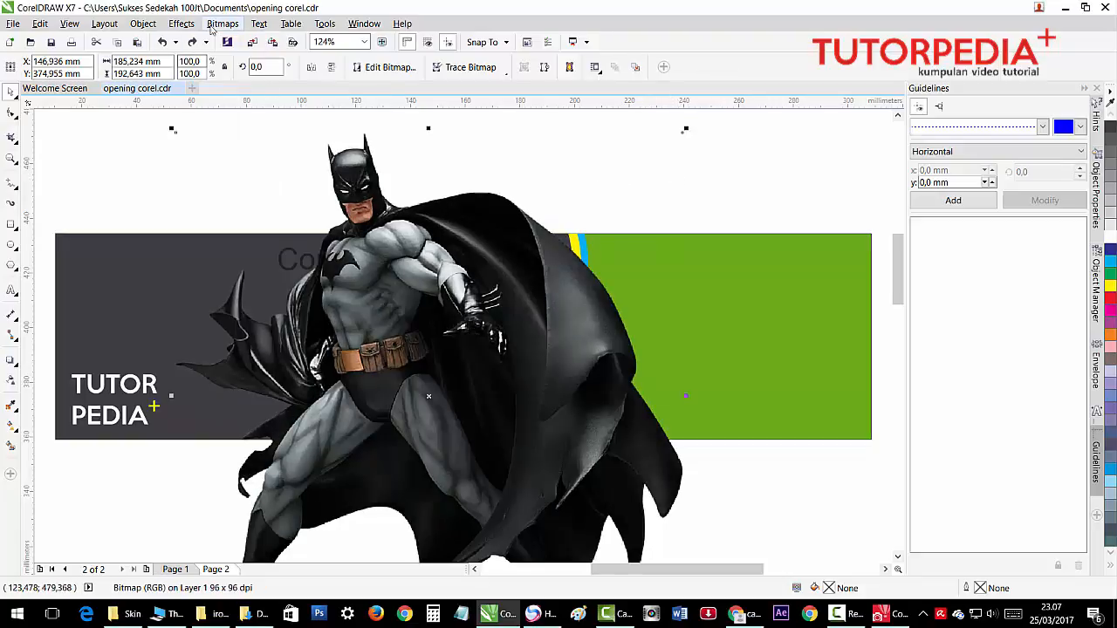
# - Scale the Batman image down to the banner's height and place it at the banner's left end over TUTOR PEDIA
pyautogui.moveTo(686, 131); pyautogui.dragTo(544, 276)
pyautogui.moveTo(477, 402); pyautogui.dragTo(234, 326)
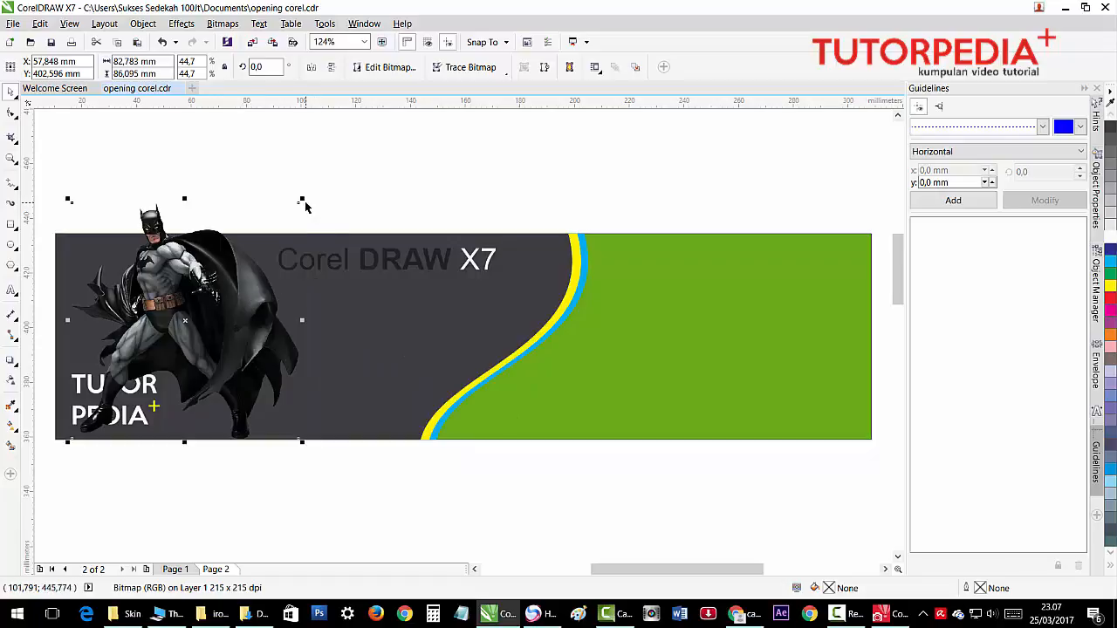
pyautogui.scroll(1, 306, 208)
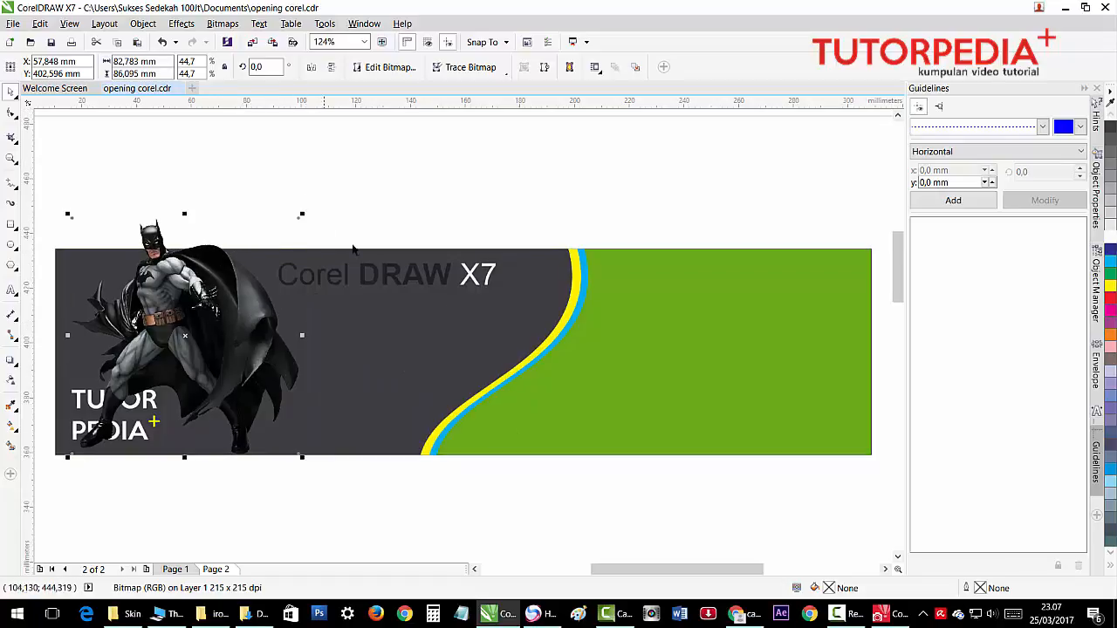
pyautogui.moveTo(302, 215); pyautogui.dragTo(323, 191)
pyautogui.moveTo(247, 306)
pyautogui.mouseDown()
pyautogui.moveTo(233, 340)
pyautogui.moveTo(238, 305)
pyautogui.mouseUp()
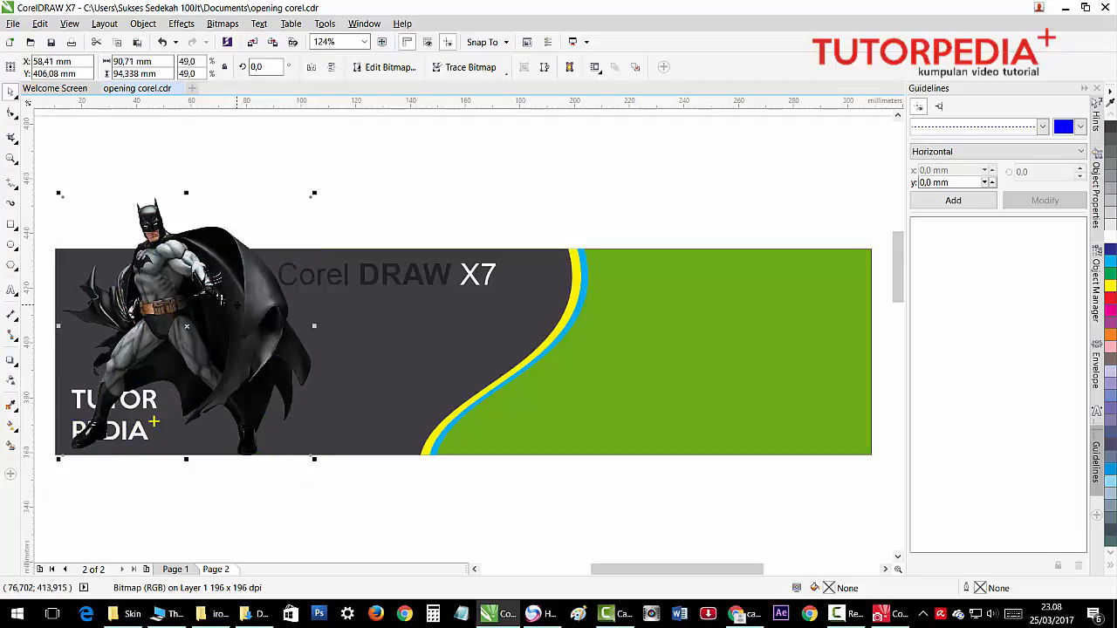
pyautogui.moveTo(315, 194); pyautogui.dragTo(264, 245)
# - Draw a rectangle about 196 × 48 mm overlapping the banner's upper left part and trim the dark shape with it
pyautogui.click(349, 314)
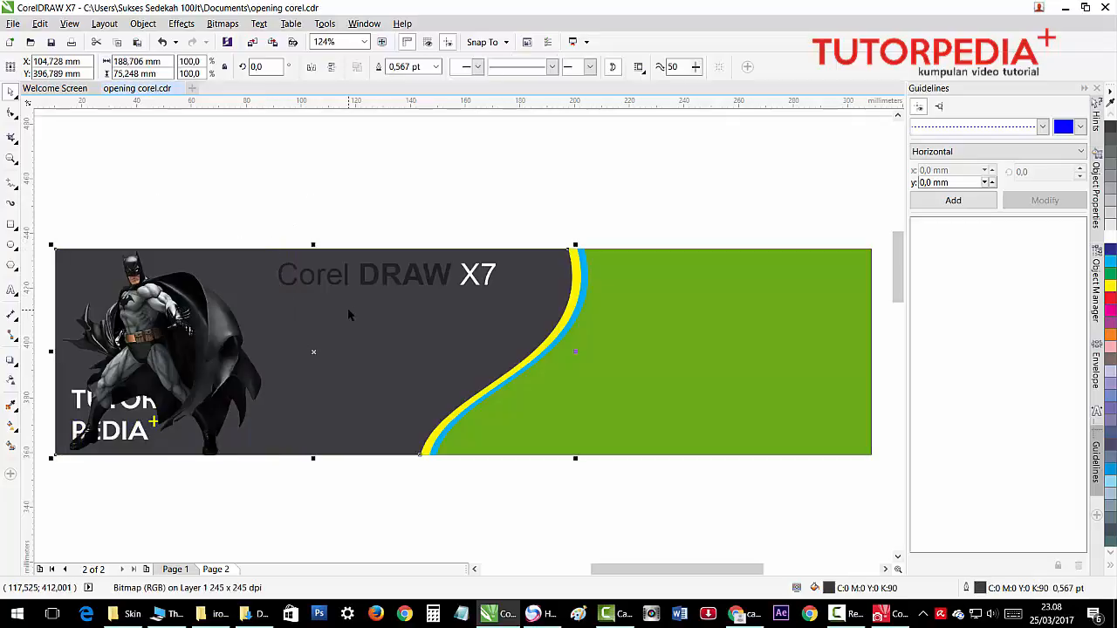
pyautogui.click(13, 113)
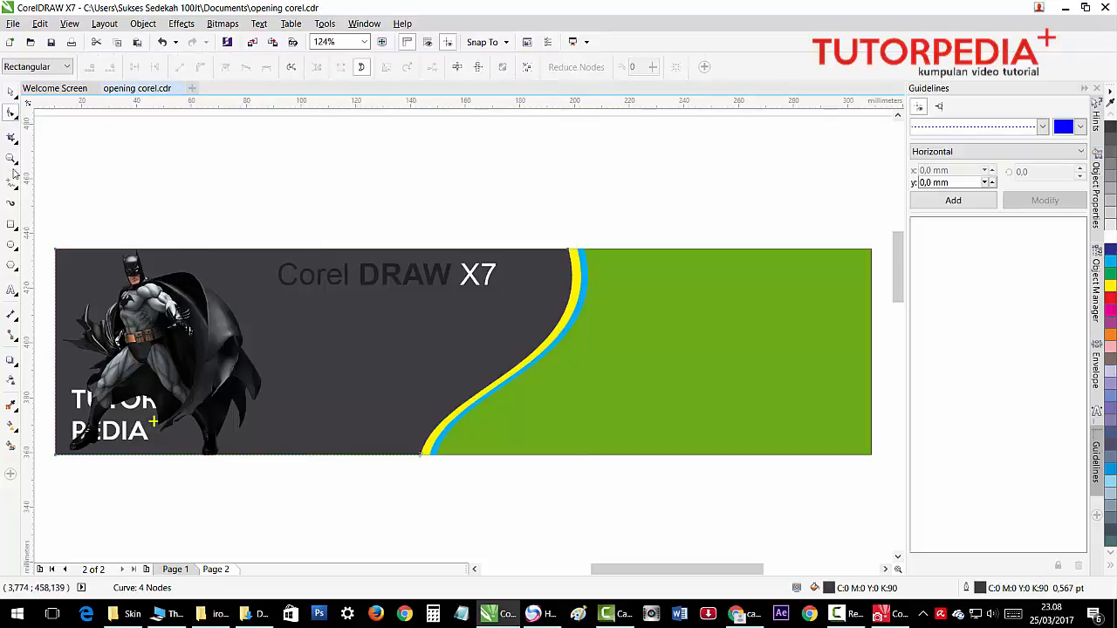
pyautogui.click(11, 224)
pyautogui.moveTo(54, 313); pyautogui.dragTo(593, 179)
pyautogui.keyDown('shift'); pyautogui.click(509, 345); pyautogui.keyUp('shift')
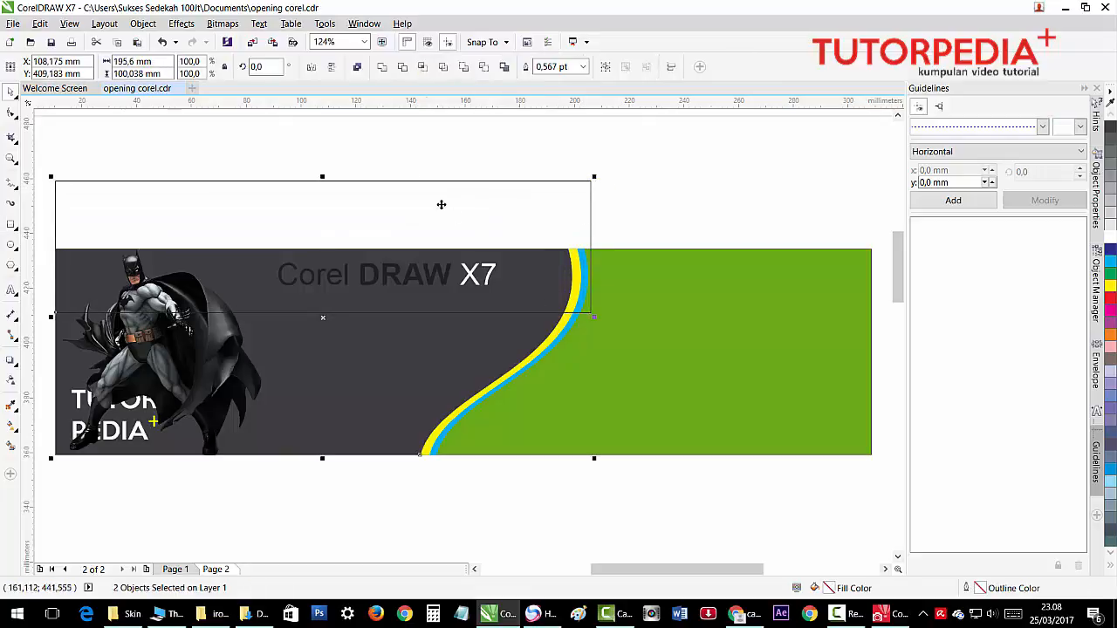
pyautogui.click(403, 67)
# - Trim the yellow curved shape with the same rectangle
pyautogui.click(483, 190)
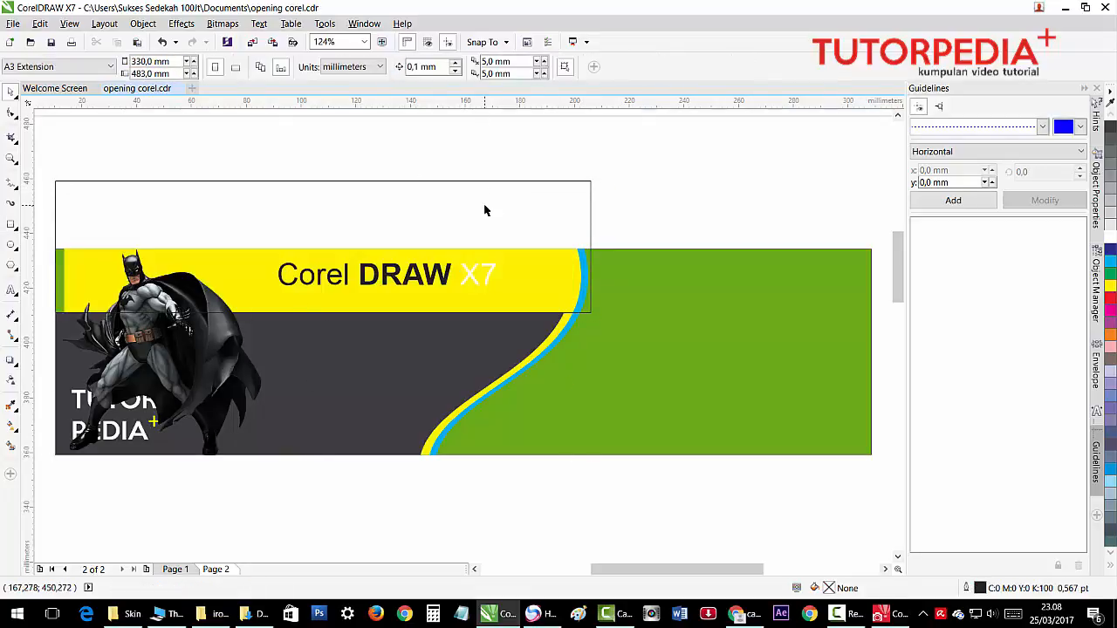
pyautogui.click(495, 204)
pyautogui.keyDown('shift'); pyautogui.click(558, 334); pyautogui.keyUp('shift')
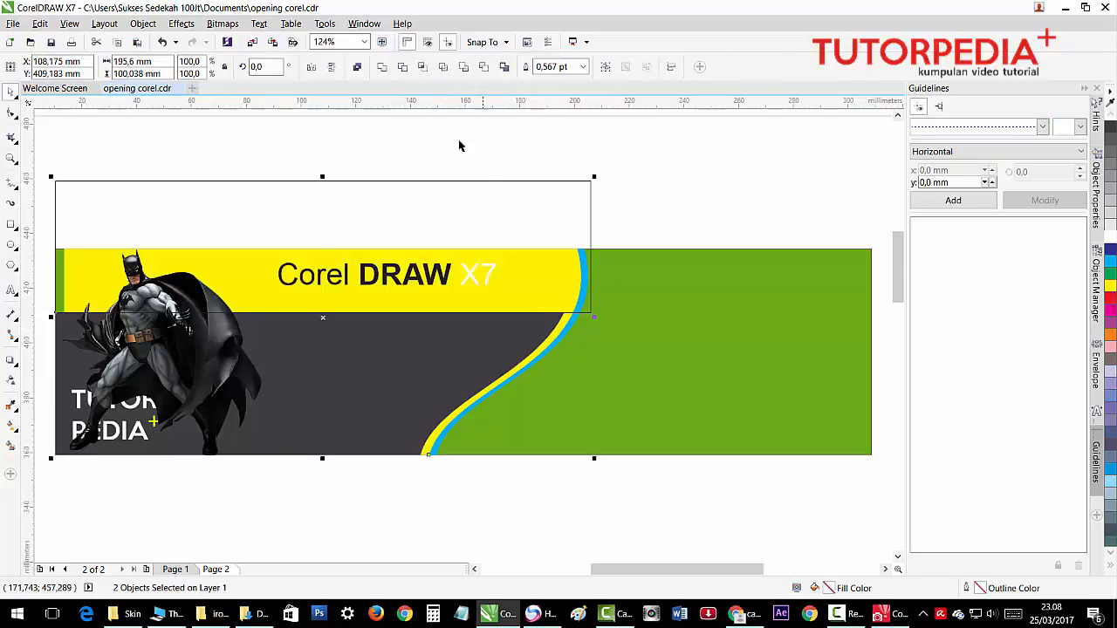
pyautogui.click(401, 67)
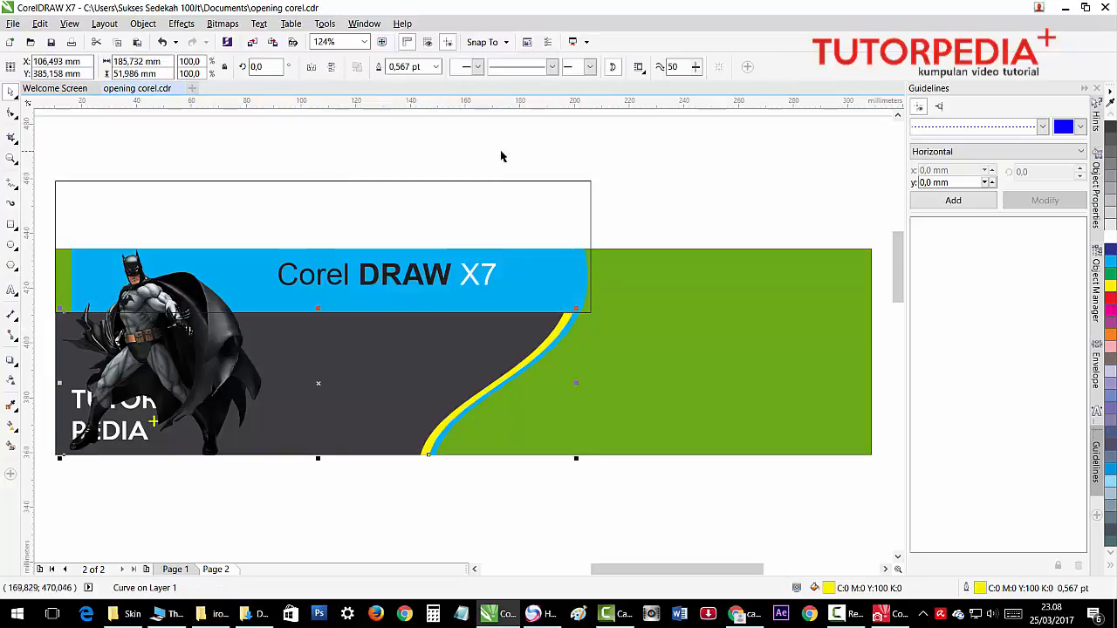
# - Try trimming the blue curved shape with the same rectangle
pyautogui.click(540, 206)
pyautogui.keyDown('shift'); pyautogui.click(553, 336); pyautogui.keyUp('shift')
pyautogui.click(528, 213)
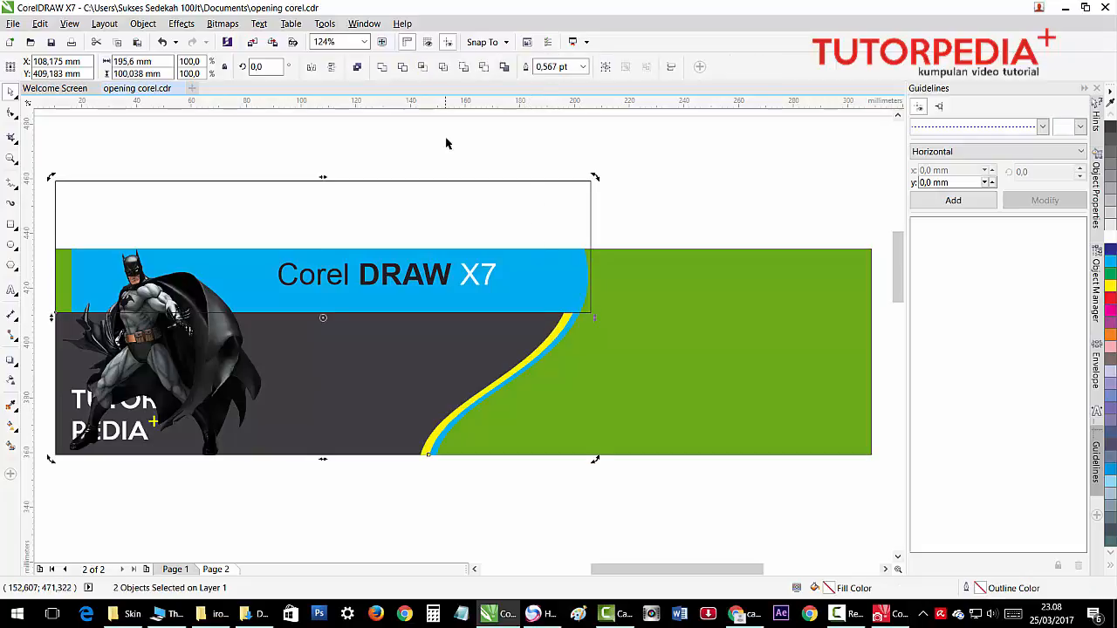
pyautogui.click(467, 192)
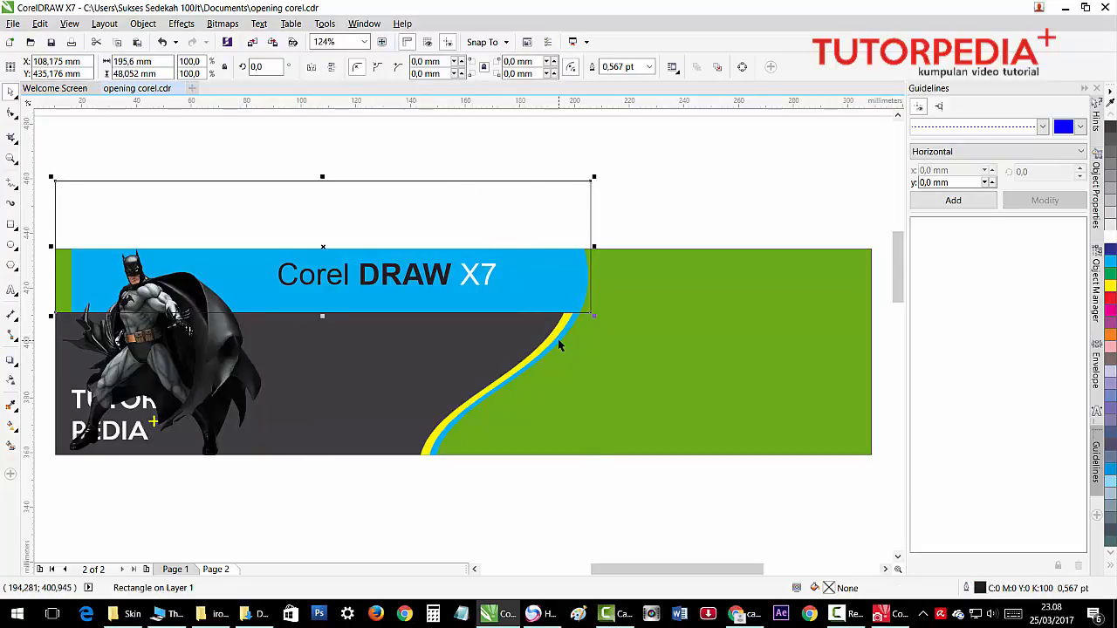
pyautogui.keyDown('shift'); pyautogui.click(559, 346); pyautogui.keyUp('shift')
pyautogui.click(408, 69)
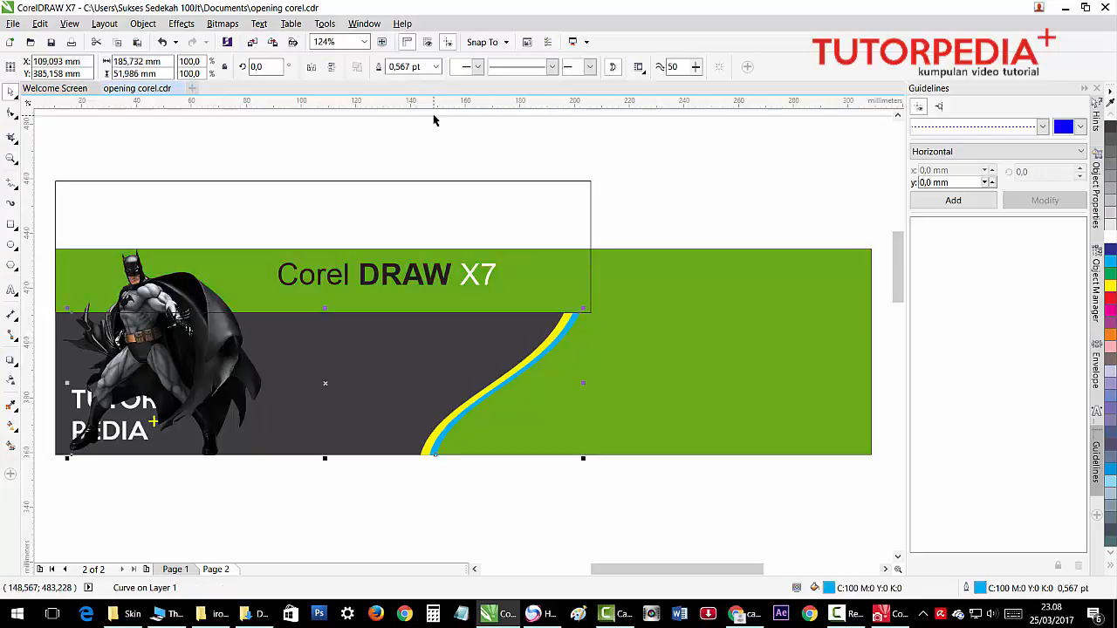
pyautogui.click(462, 196)
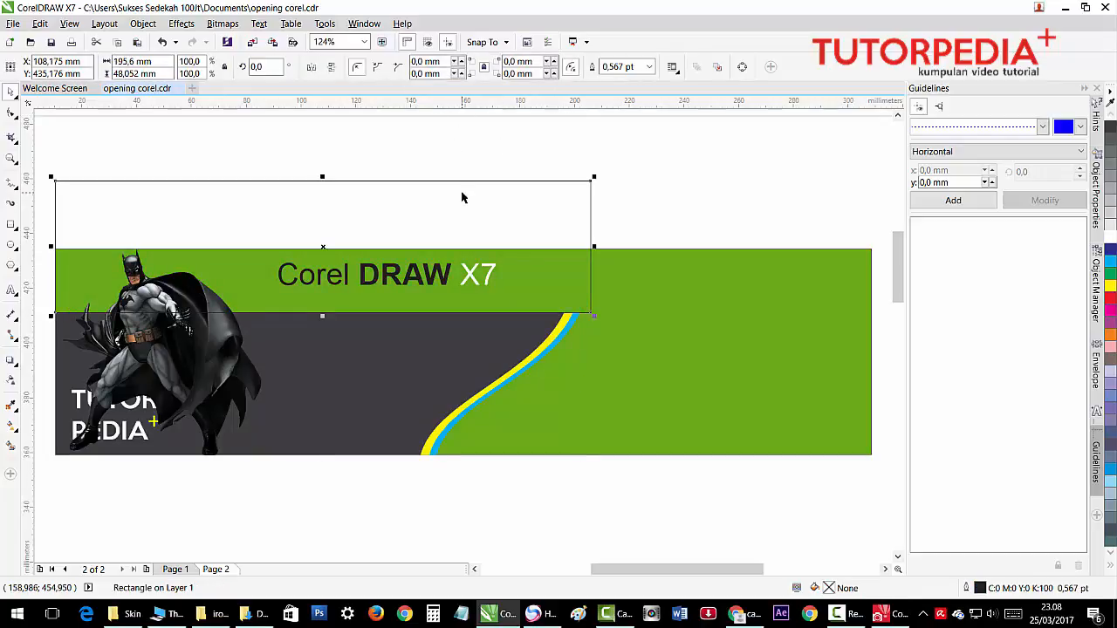
pyautogui.hotkey('ctrl', 'z')
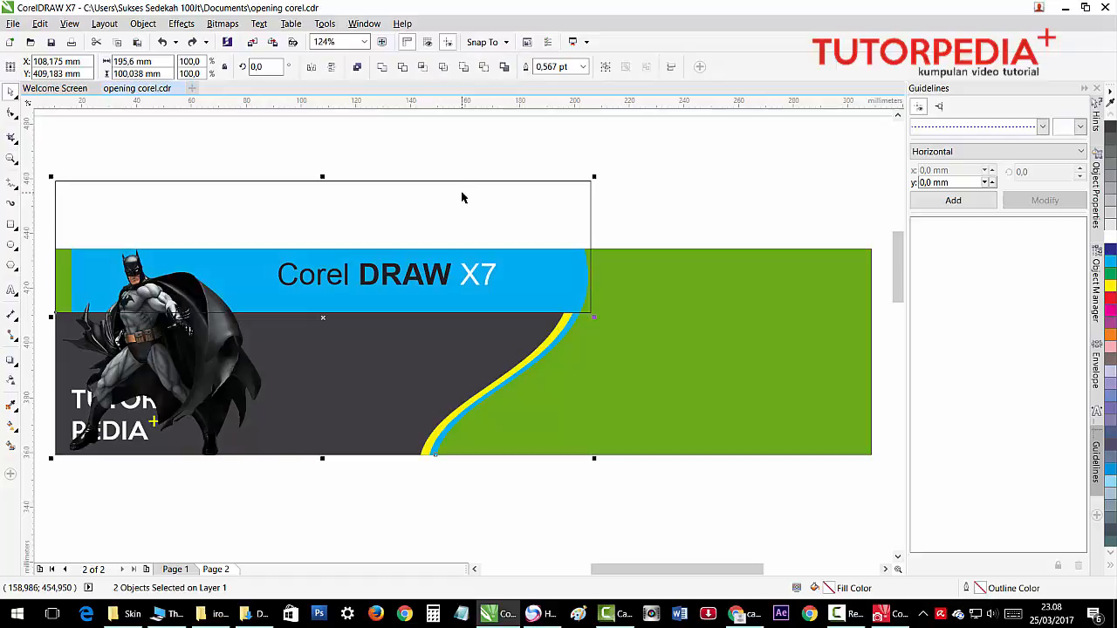
# - Delete the rectangle used for trimming
pyautogui.click(520, 148)
pyautogui.click(574, 219)
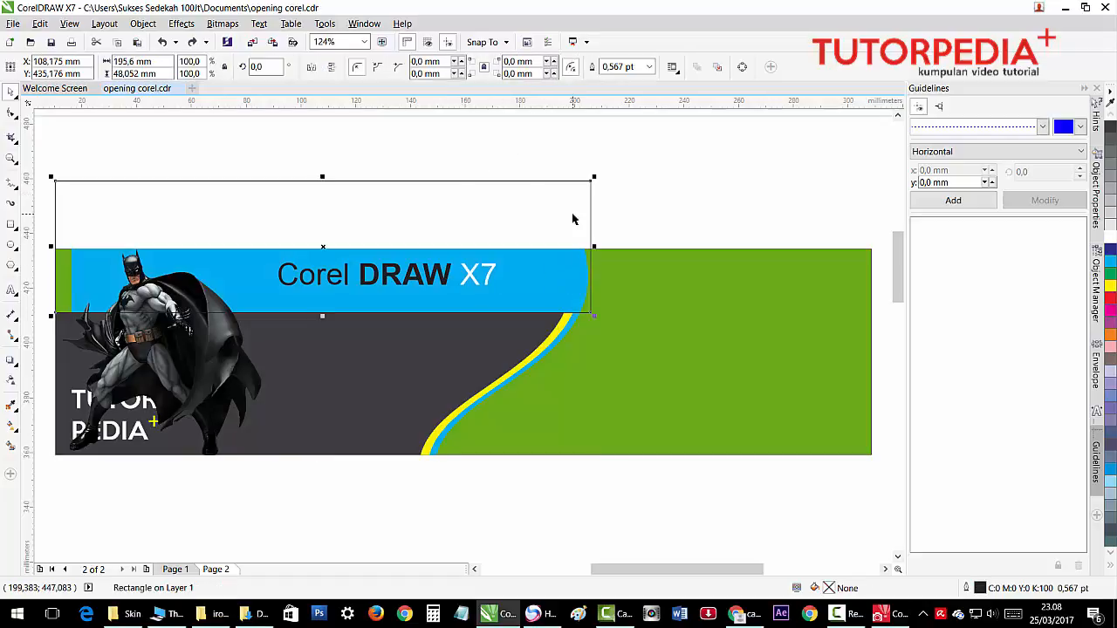
pyautogui.press('Delete')
# - Extend the blue shape's left side to the banner's left edge and recolor the shape and its outline white
pyautogui.click(220, 270)
pyautogui.click(11, 113)
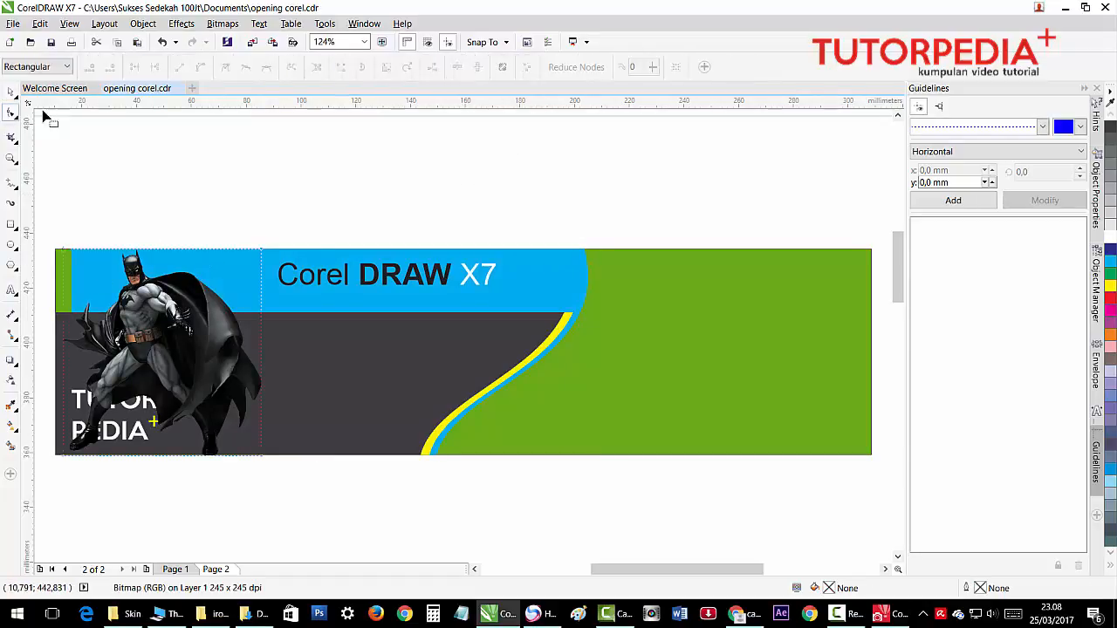
pyautogui.moveTo(244, 182); pyautogui.dragTo(157, 455)
pyautogui.press('space')
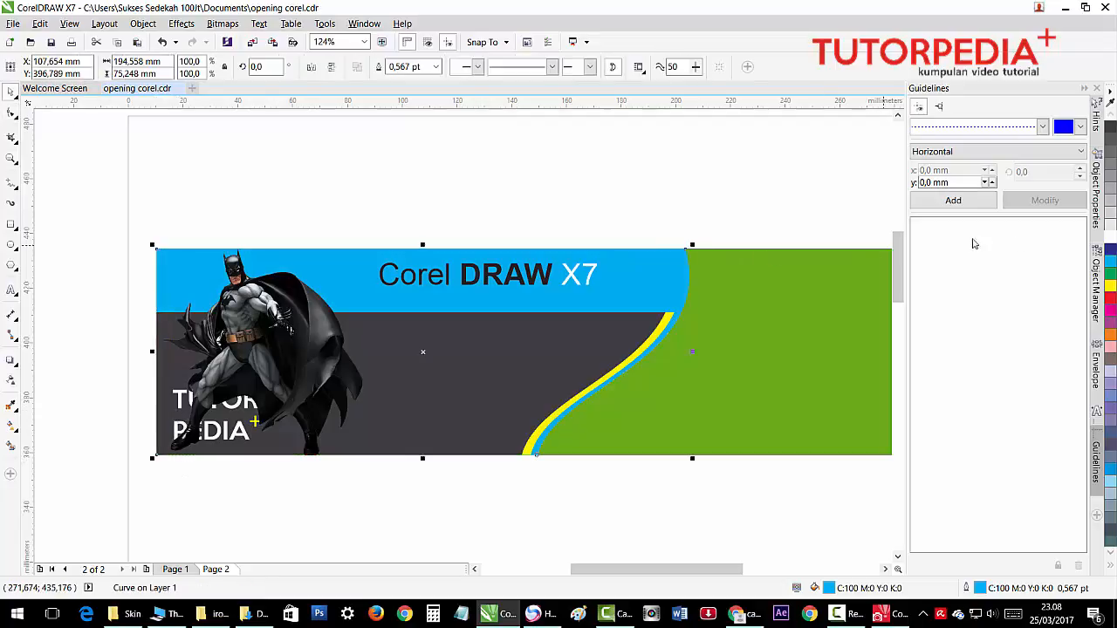
pyautogui.click(1109, 240)
pyautogui.click(669, 207)
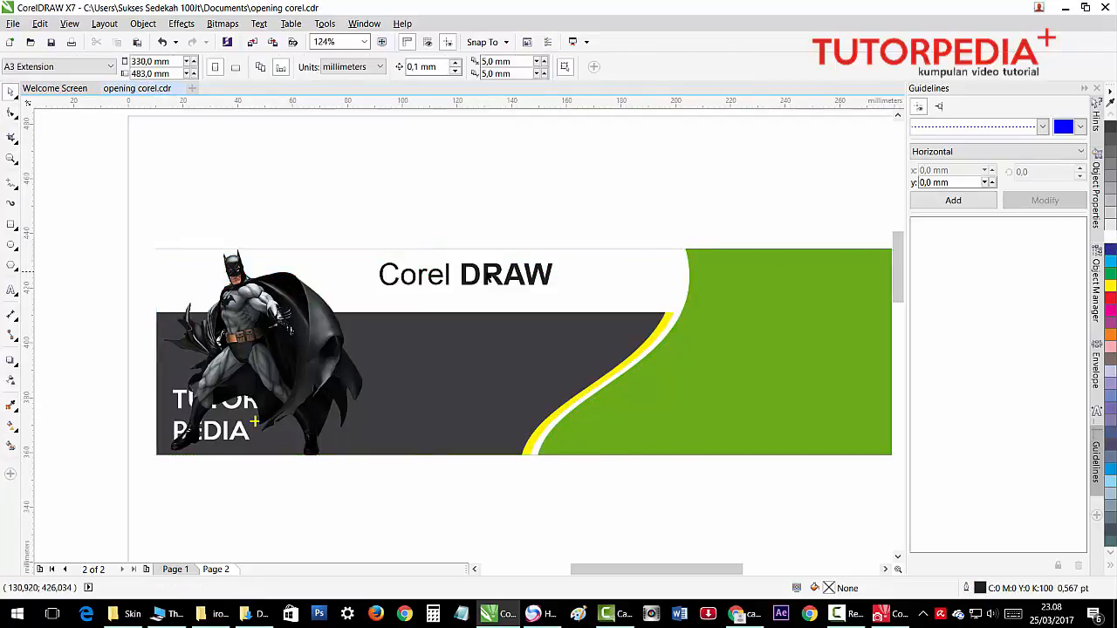
# - Enlarge the Corel DRAW X7 text and position it just above the dark shape, to the right of Batman's head
pyautogui.click(565, 289)
pyautogui.moveTo(586, 274)
pyautogui.mouseDown()
pyautogui.moveTo(541, 295)
pyautogui.moveTo(664, 231)
pyautogui.mouseUp()
pyautogui.click(673, 173)
pyautogui.click(680, 263)
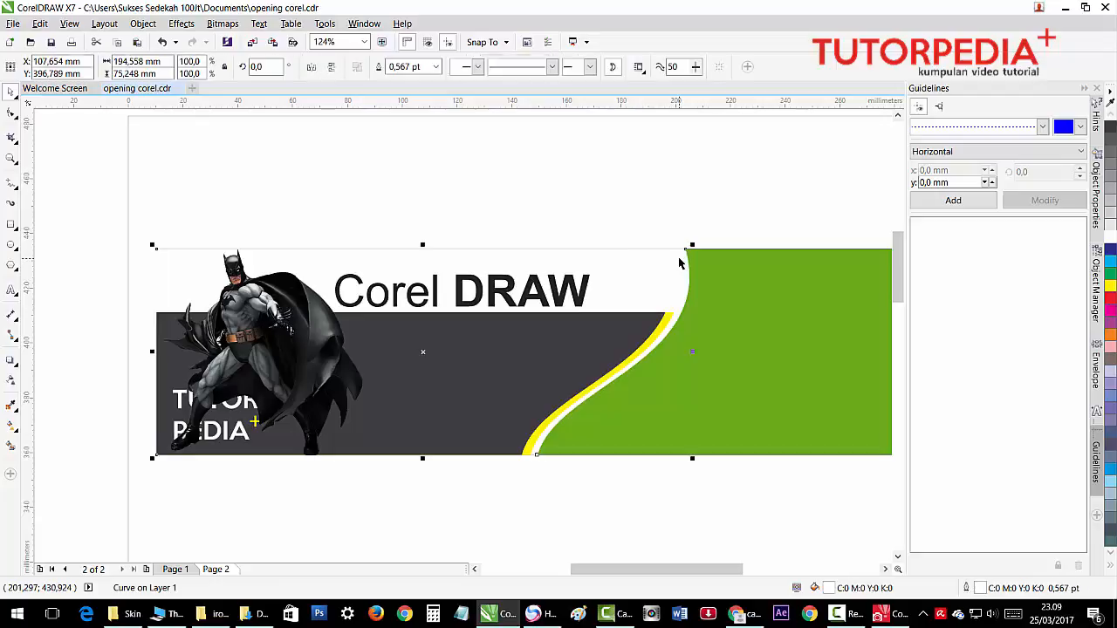
# - Color the X7 characters of the Corel DRAW X7 text red
pyautogui.click(611, 171)
pyautogui.doubleClick(614, 299)
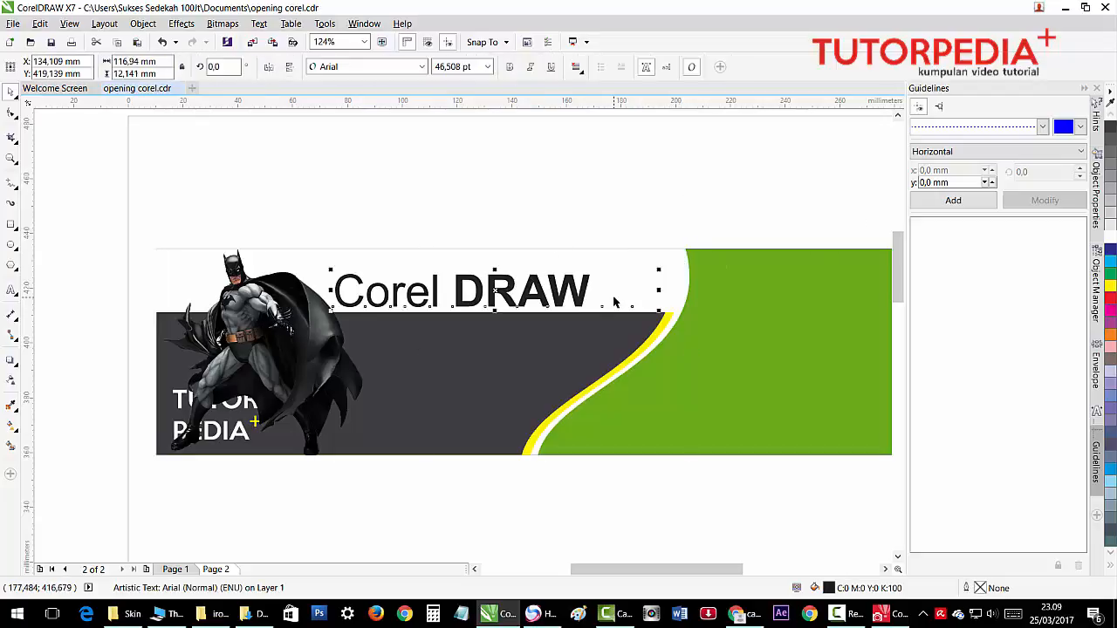
pyautogui.moveTo(593, 290); pyautogui.dragTo(719, 287)
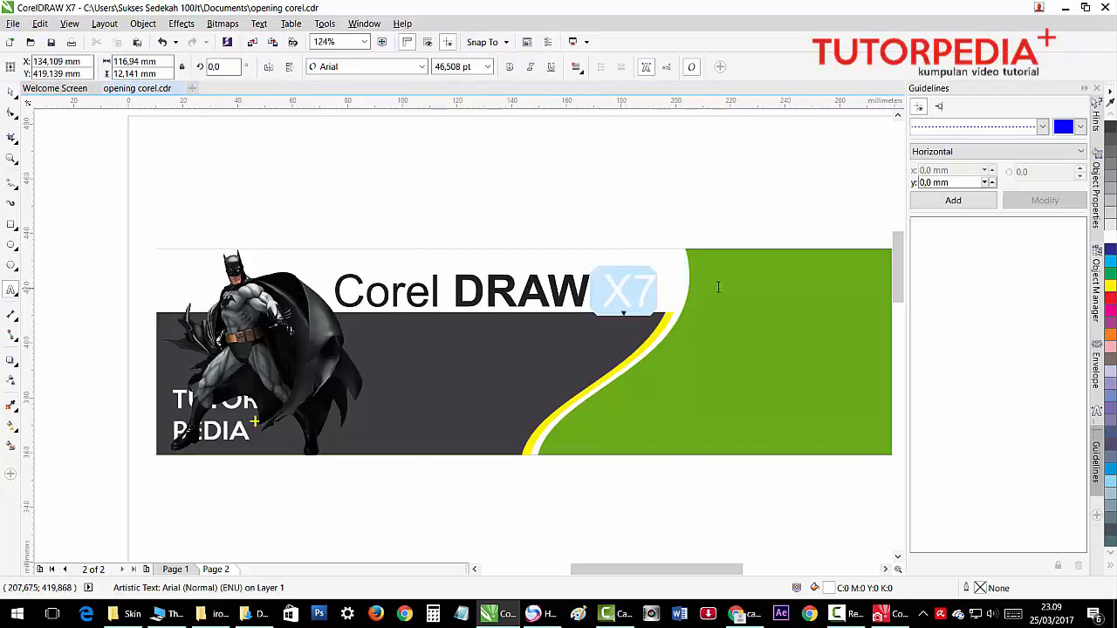
pyautogui.click(1110, 298)
pyautogui.click(10, 91)
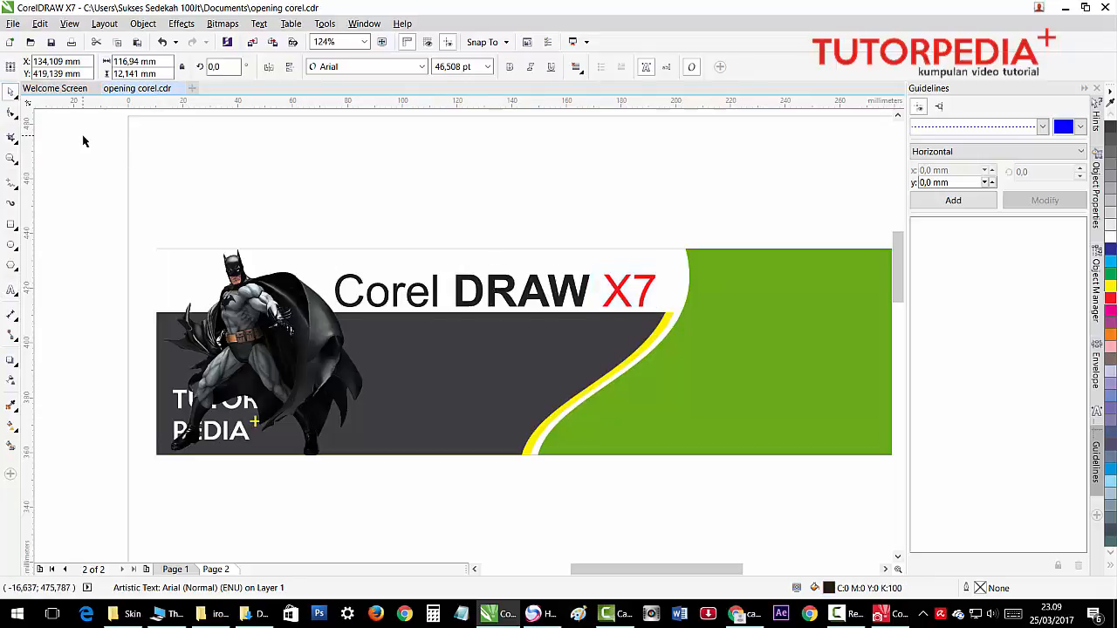
# - Bring the TUTOR PEDIA+ text in front of the Batman image
pyautogui.click(82, 137)
pyautogui.click(278, 391)
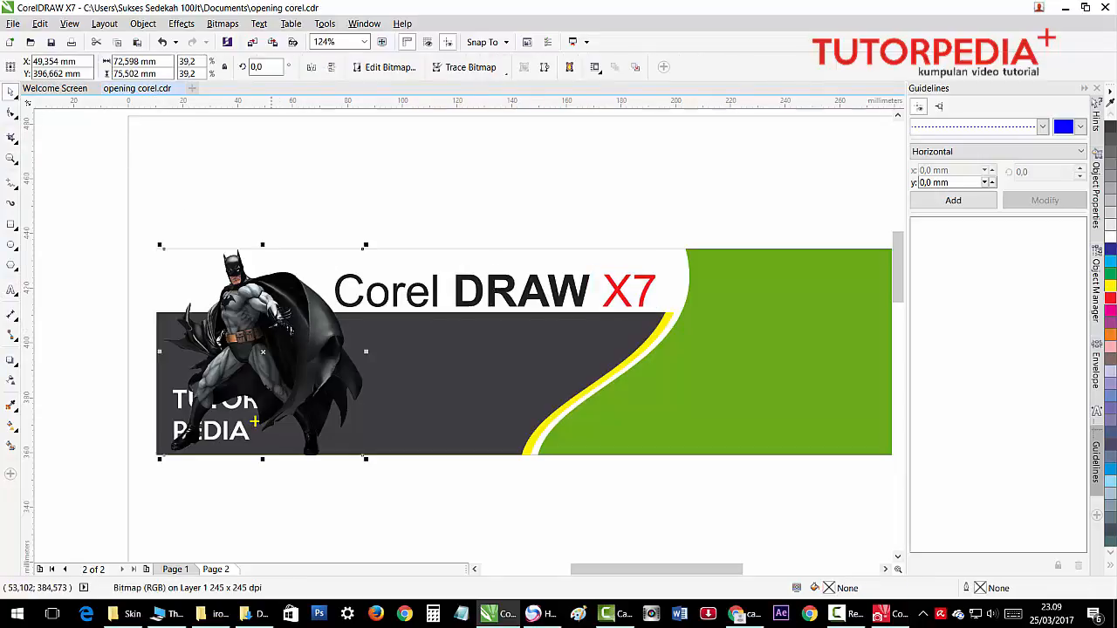
pyautogui.moveTo(108, 361); pyautogui.dragTo(341, 482)
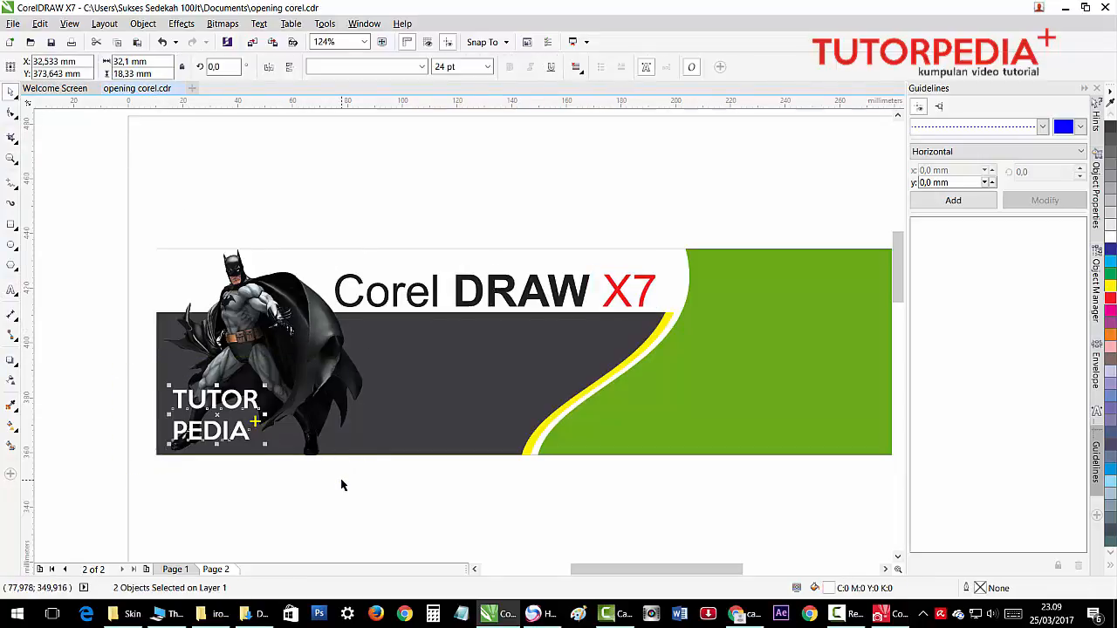
# - Enlarge the Corel DRAW X7 text toward Batman to about 126 mm wide, so its C tucks behind the cape
pyautogui.click(392, 297)
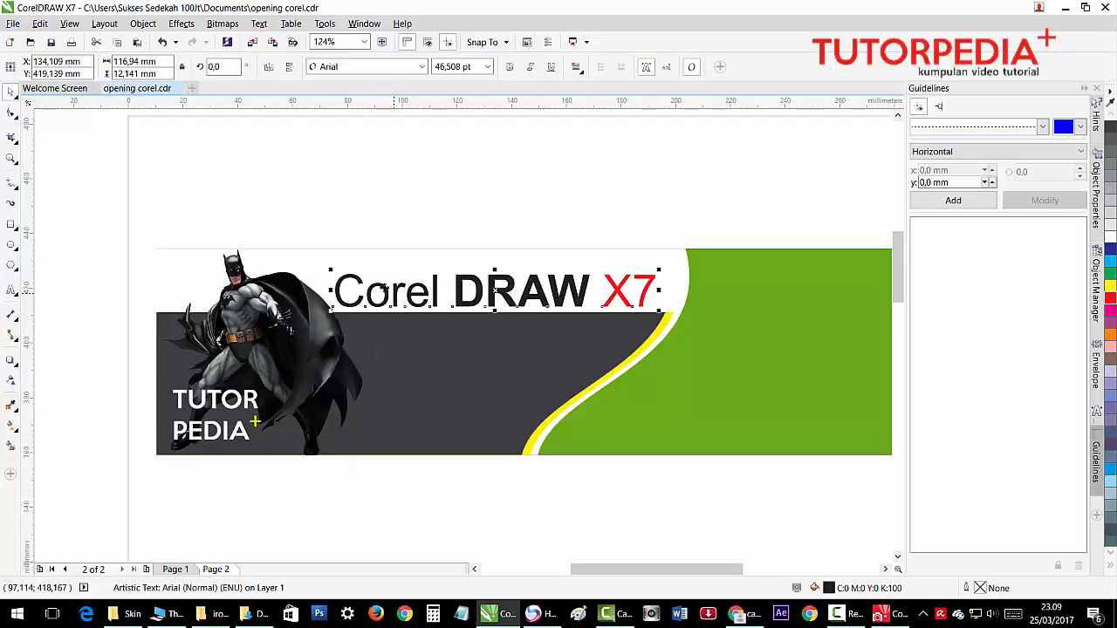
pyautogui.moveTo(331, 270); pyautogui.dragTo(307, 262)
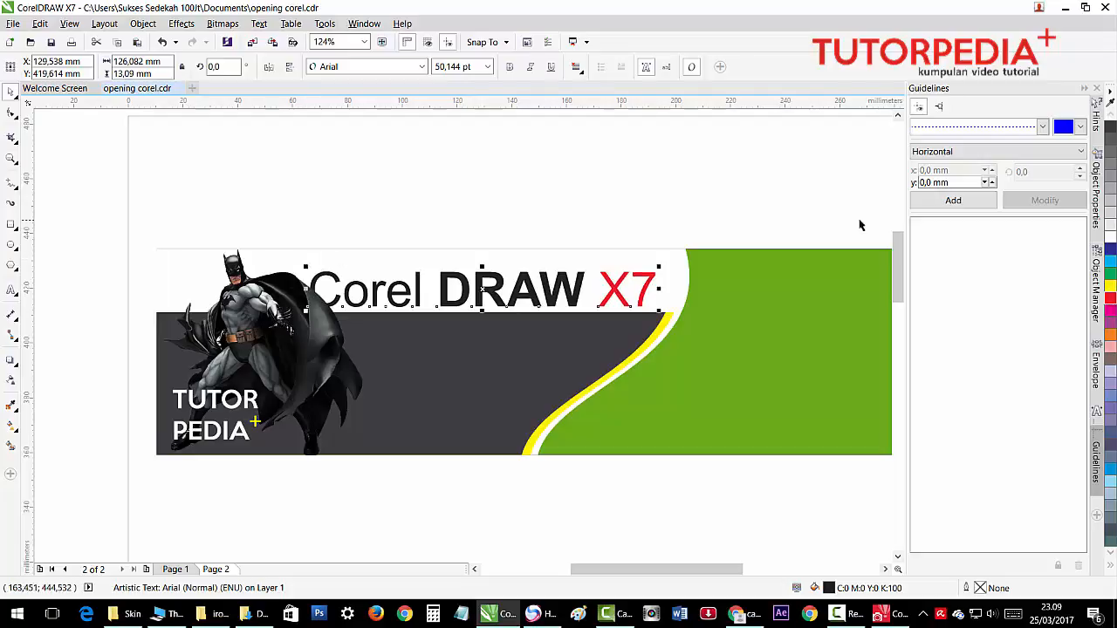
pyautogui.click(695, 226)
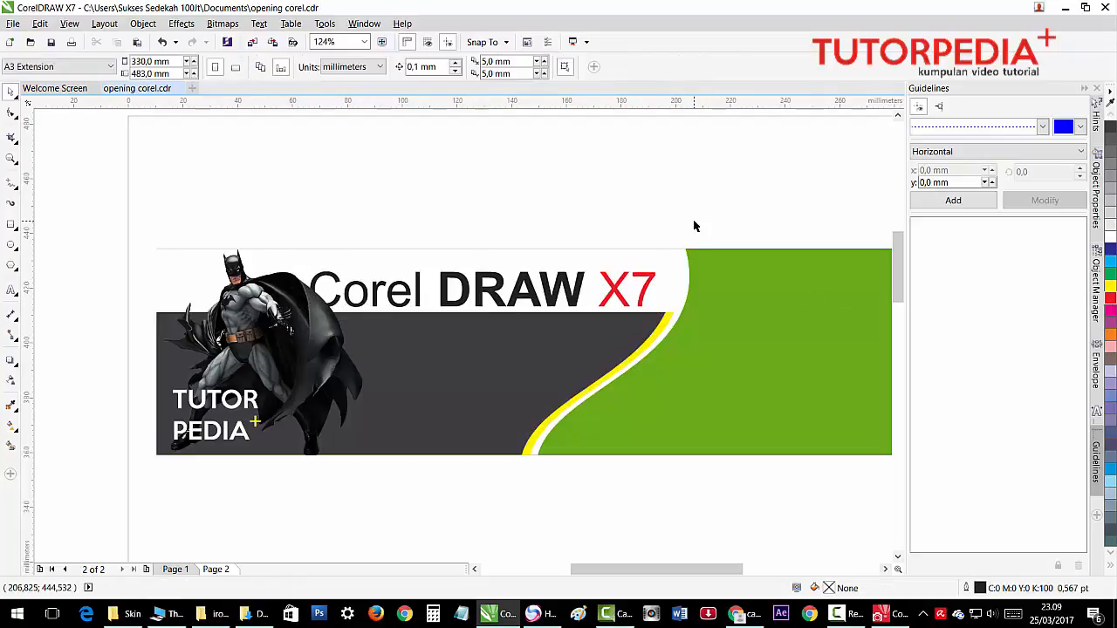
# - Remove the outline from the green background rectangle
pyautogui.hscroll(2, 693, 225)
pyautogui.click(700, 276)
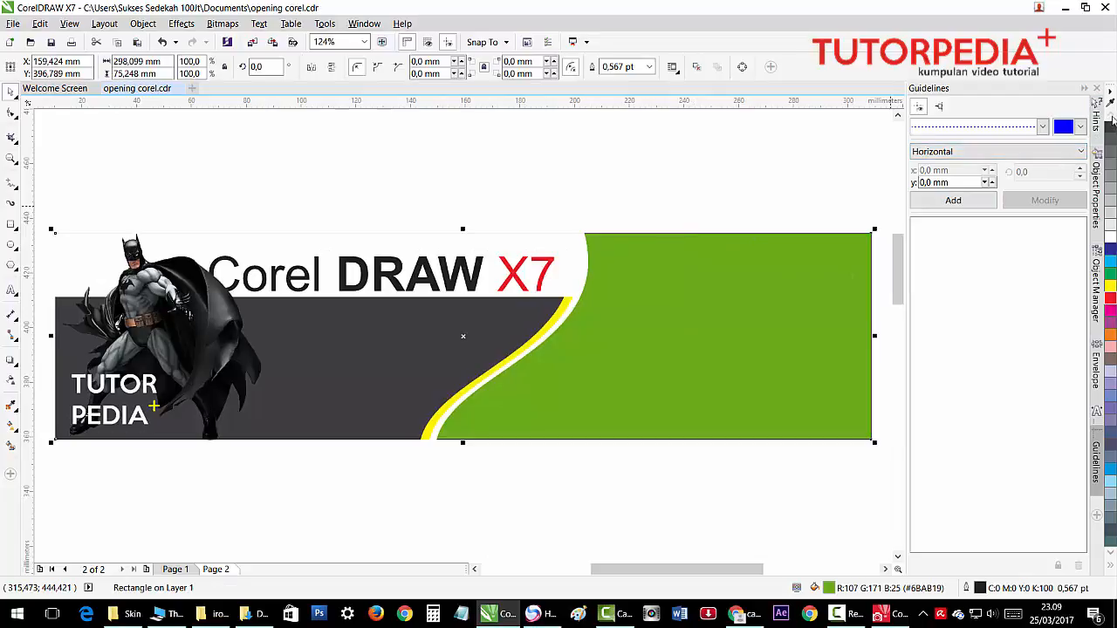
pyautogui.click(1109, 569)
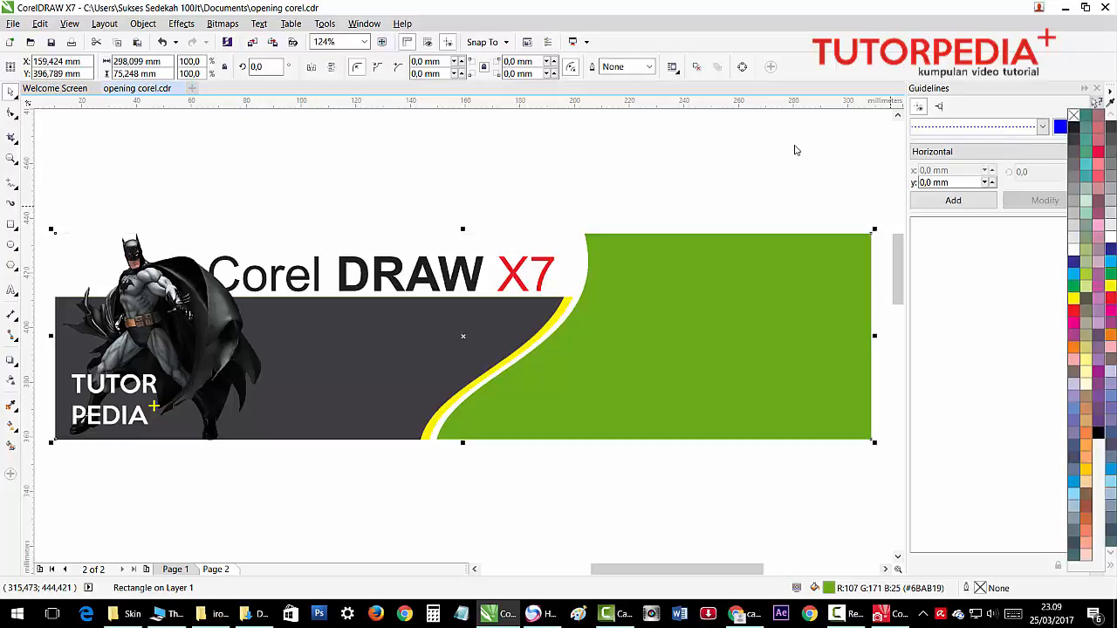
# - Apply a drop shadow with the neon box preset to the green rectangle and offset it about 2.6 mm right and 3.2 mm down
pyautogui.click(766, 289)
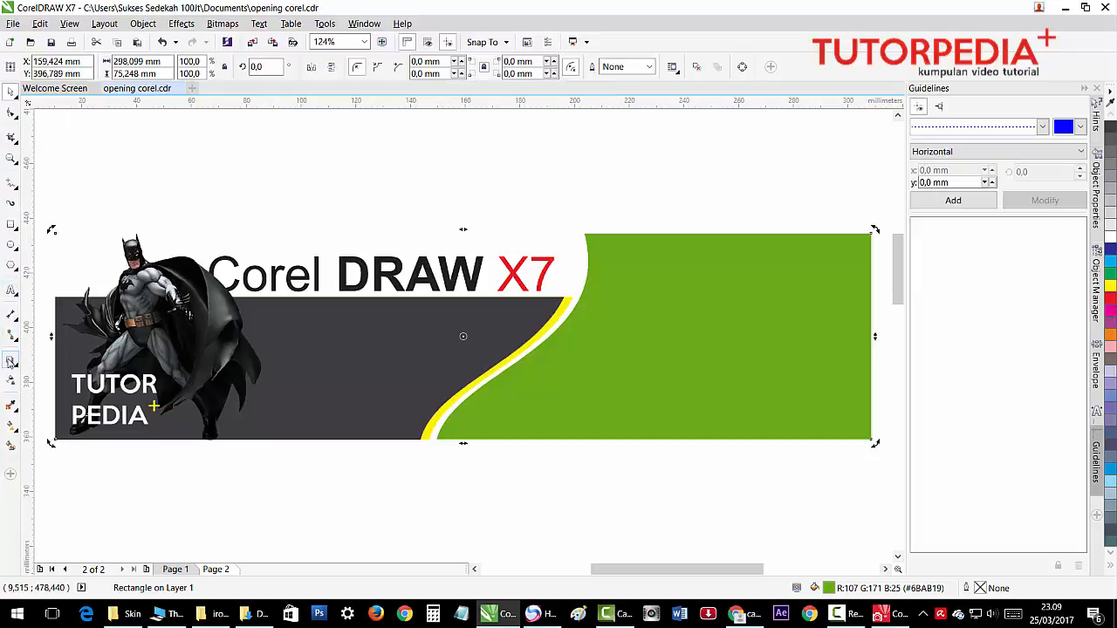
pyautogui.click(10, 360)
pyautogui.click(46, 68)
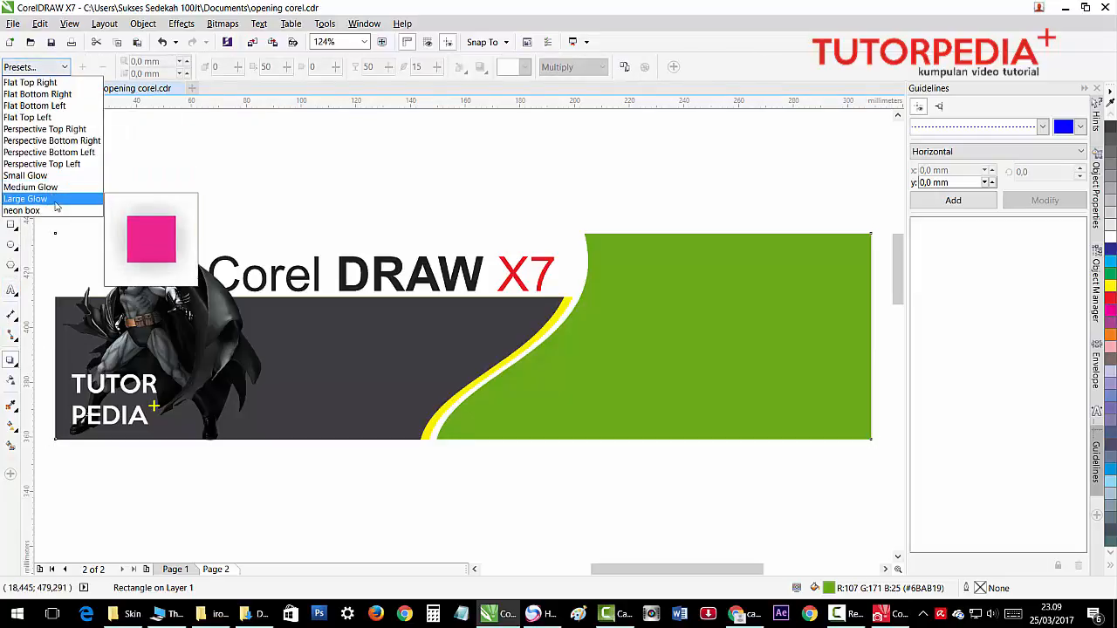
pyautogui.click(22, 211)
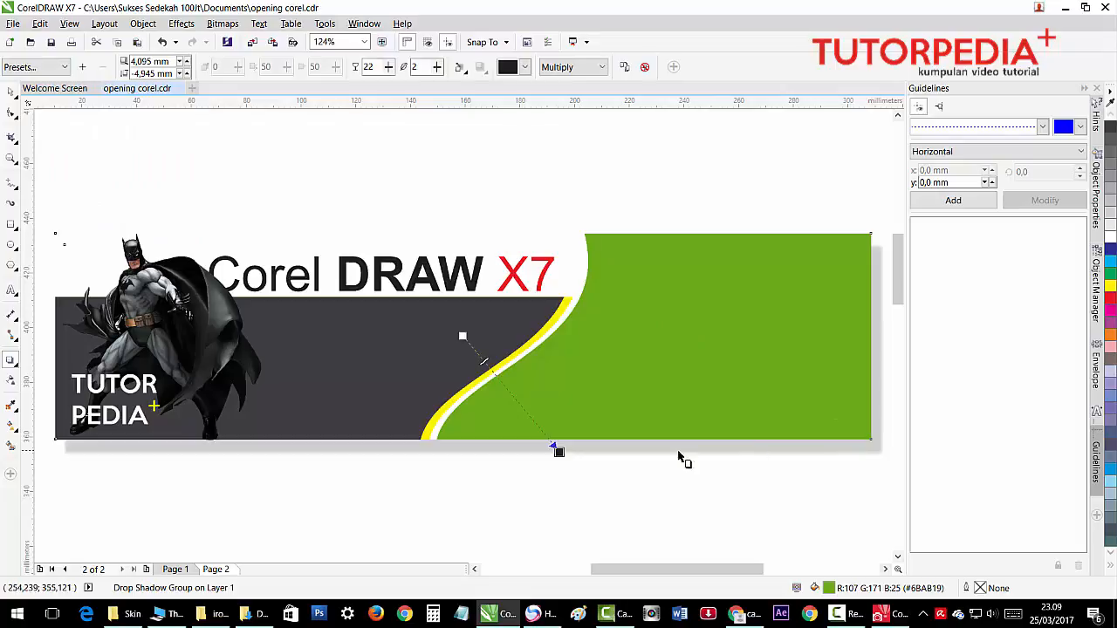
pyautogui.moveTo(559, 452); pyautogui.dragTo(553, 447)
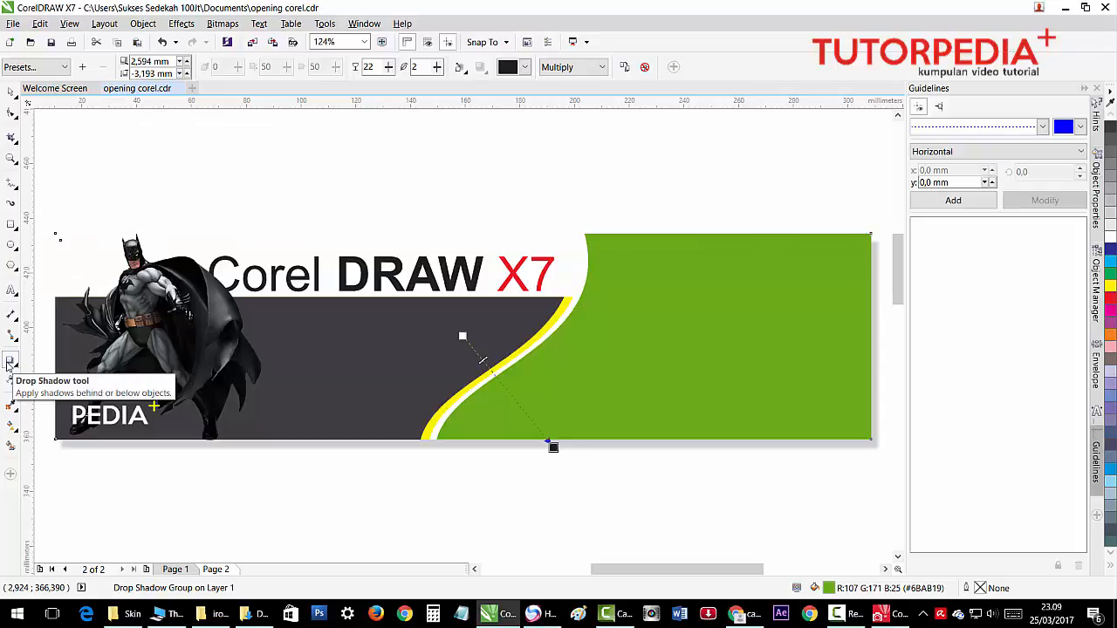
# - Set the drop shadow's opacity to 17
pyautogui.click(52, 67)
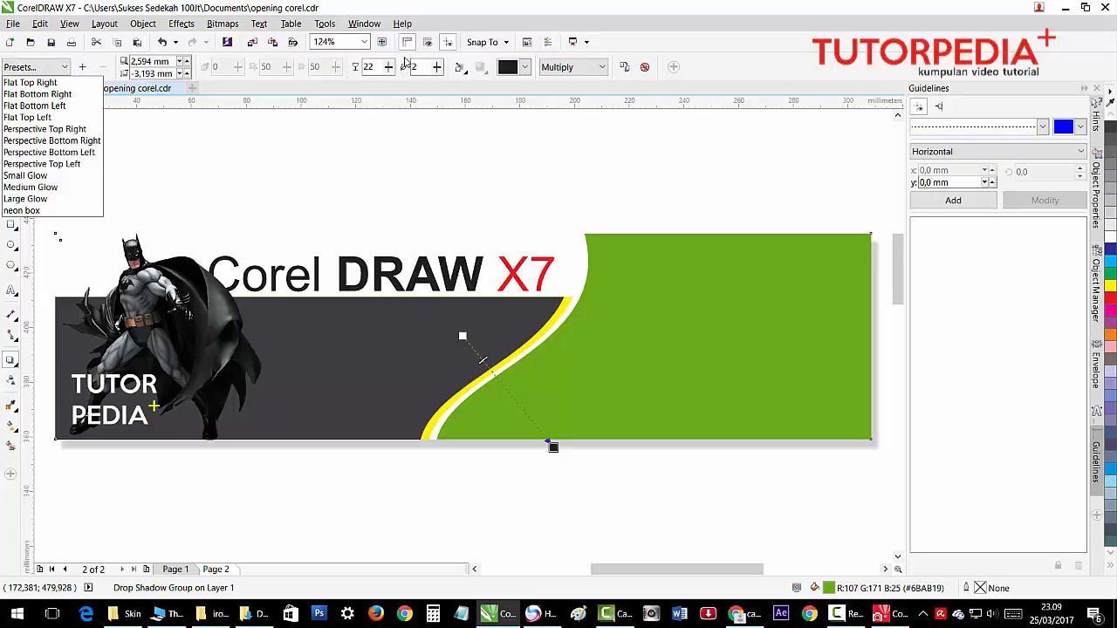
pyautogui.click(439, 70)
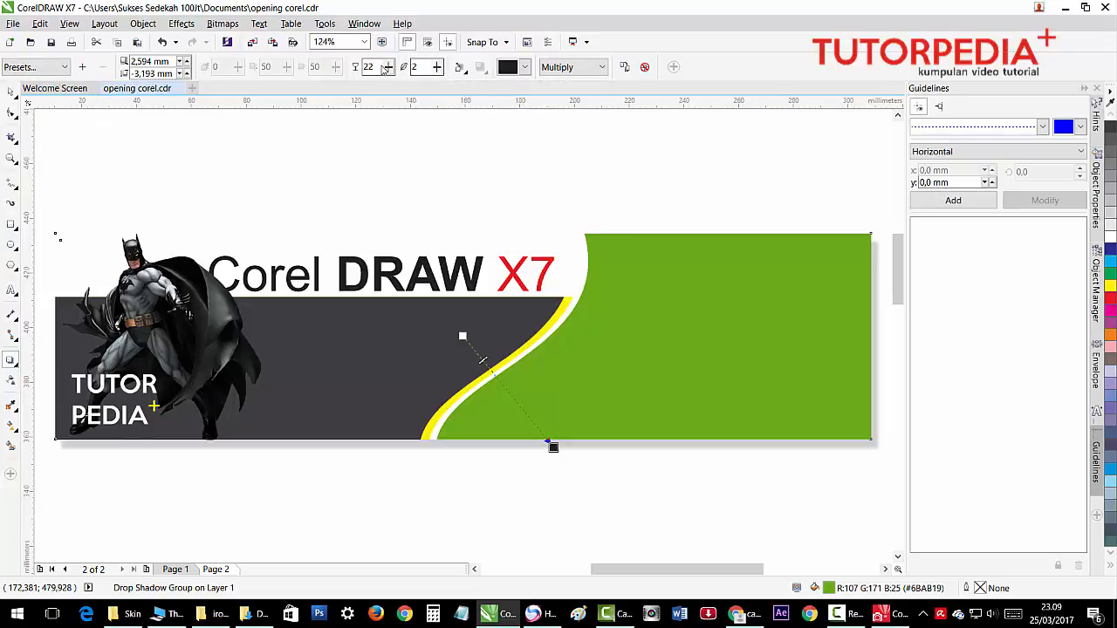
pyautogui.click(387, 73)
pyautogui.click(387, 73)
pyautogui.click(387, 72)
pyautogui.click(387, 73)
pyautogui.click(387, 73)
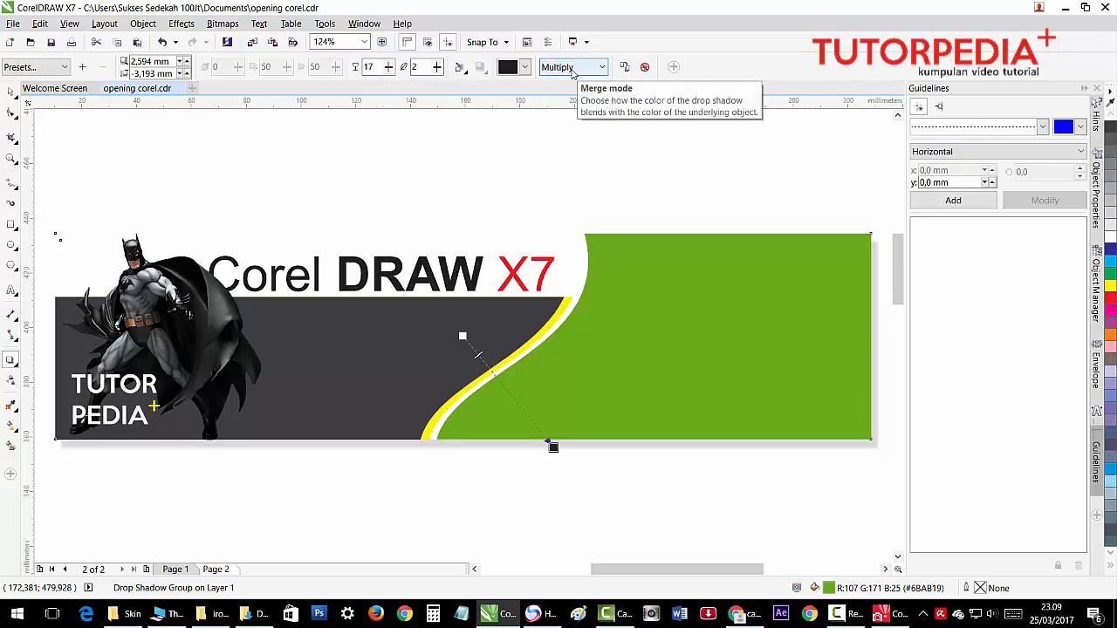
# - Group all the banner objects together
pyautogui.click(11, 92)
pyautogui.click(328, 207)
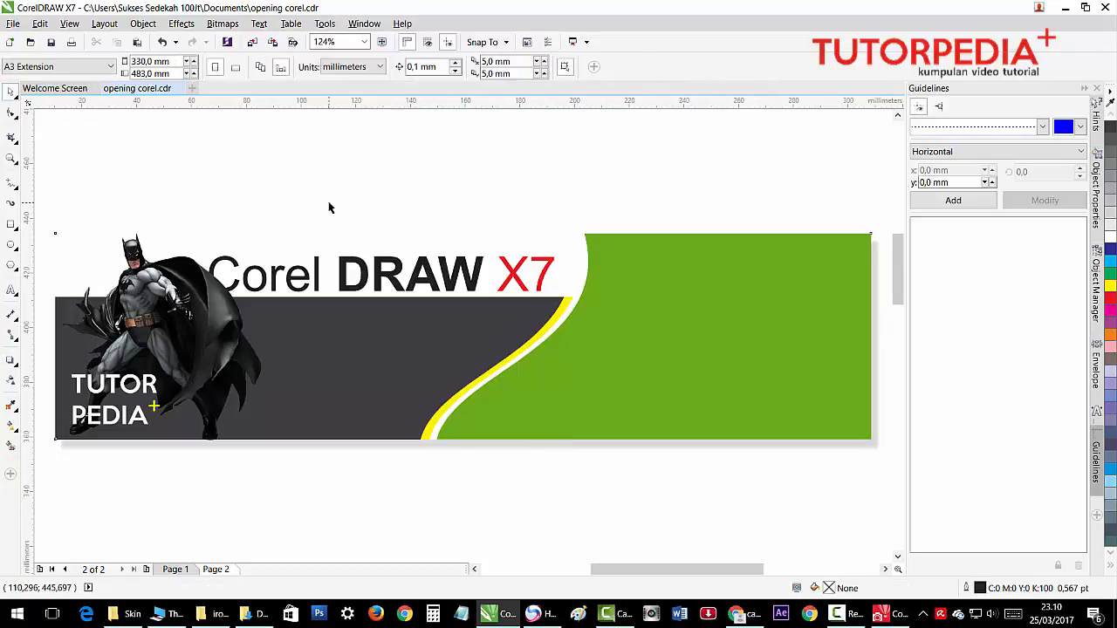
pyautogui.hotkey('ctrl', 'a')
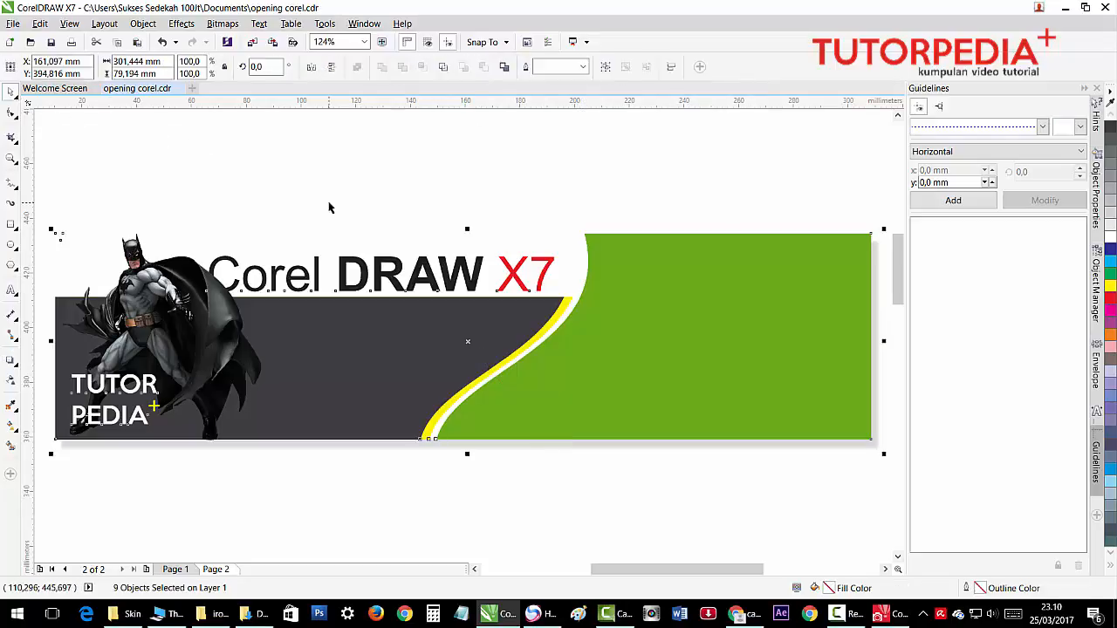
pyautogui.hotkey('ctrl', 'g')
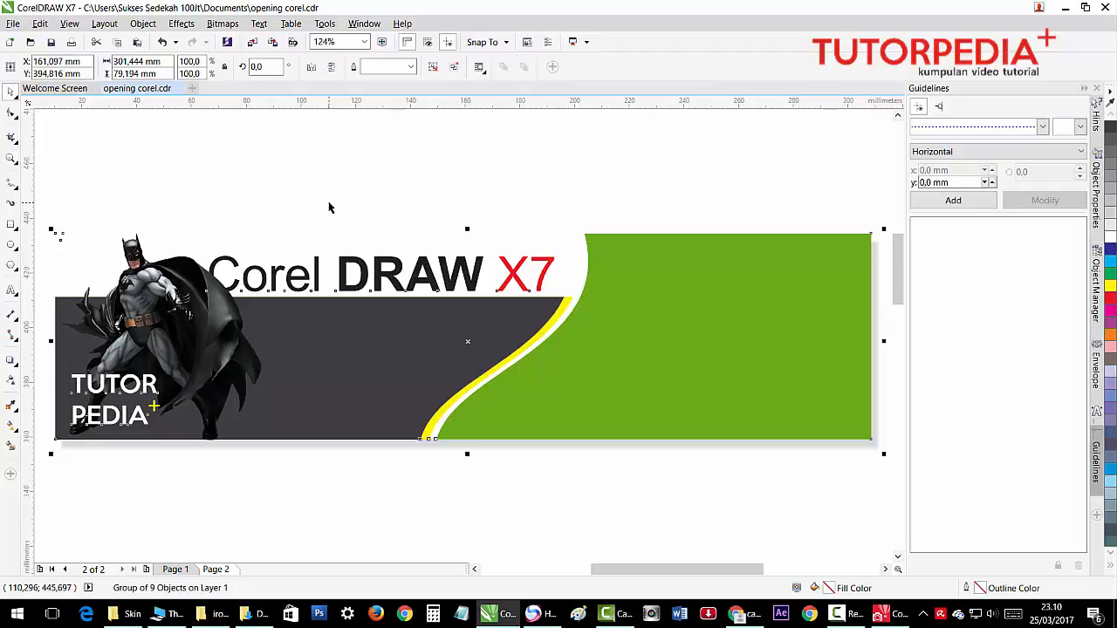
# - Start exporting the grouped banner to the Pictures folder with TIF - TIFF Bitmap as the file type
pyautogui.hotkey('alt', 'f')
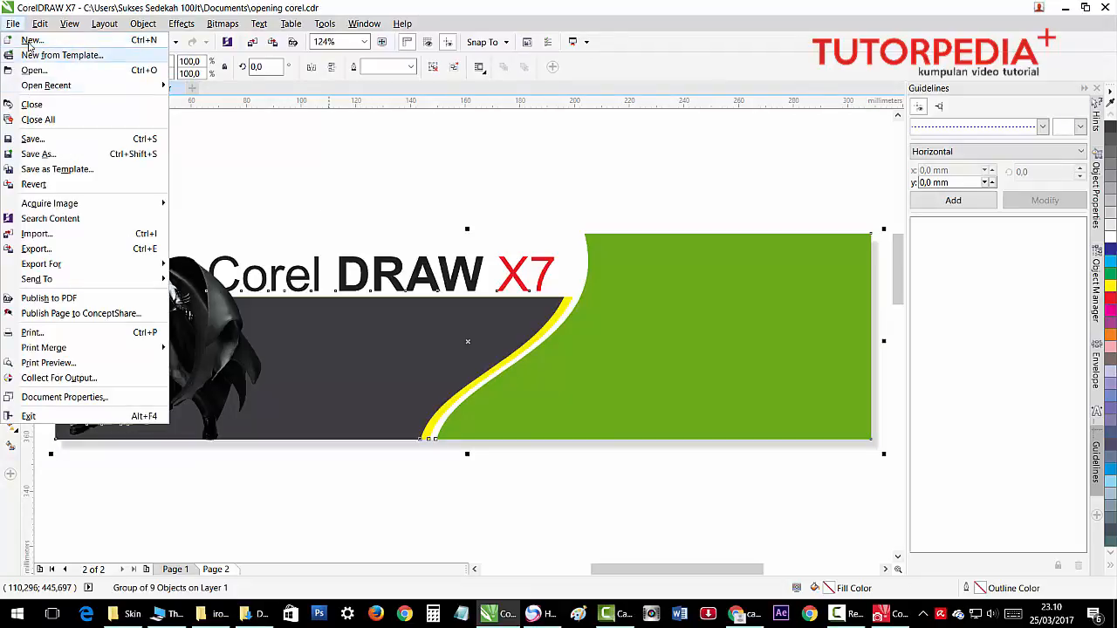
pyautogui.press('Escape')
pyautogui.click(273, 43)
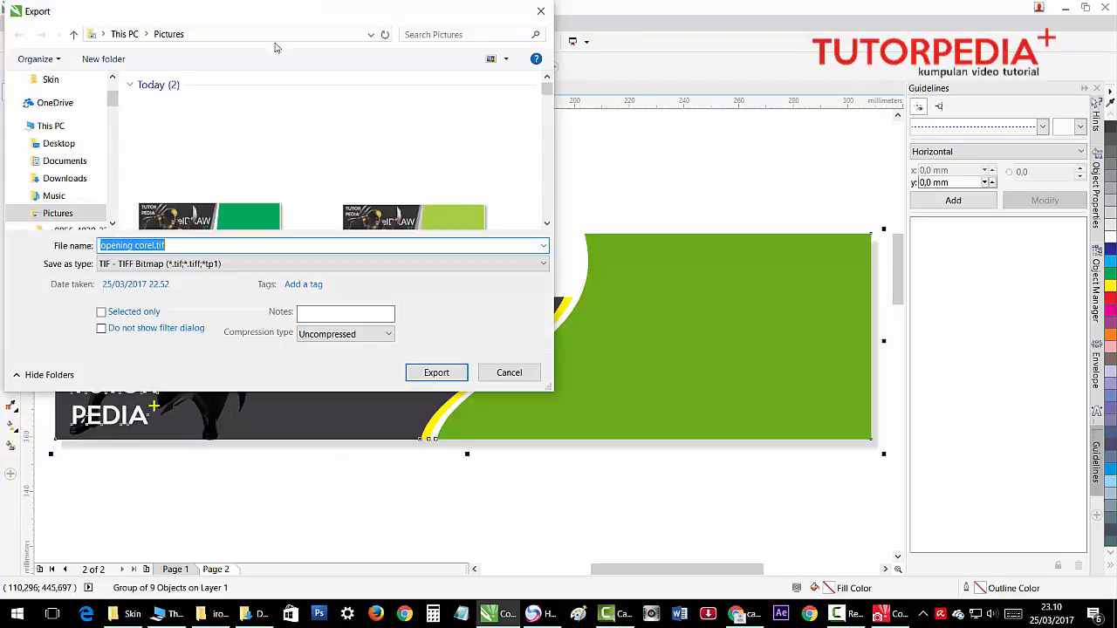
pyautogui.moveTo(281, 17); pyautogui.dragTo(526, 81)
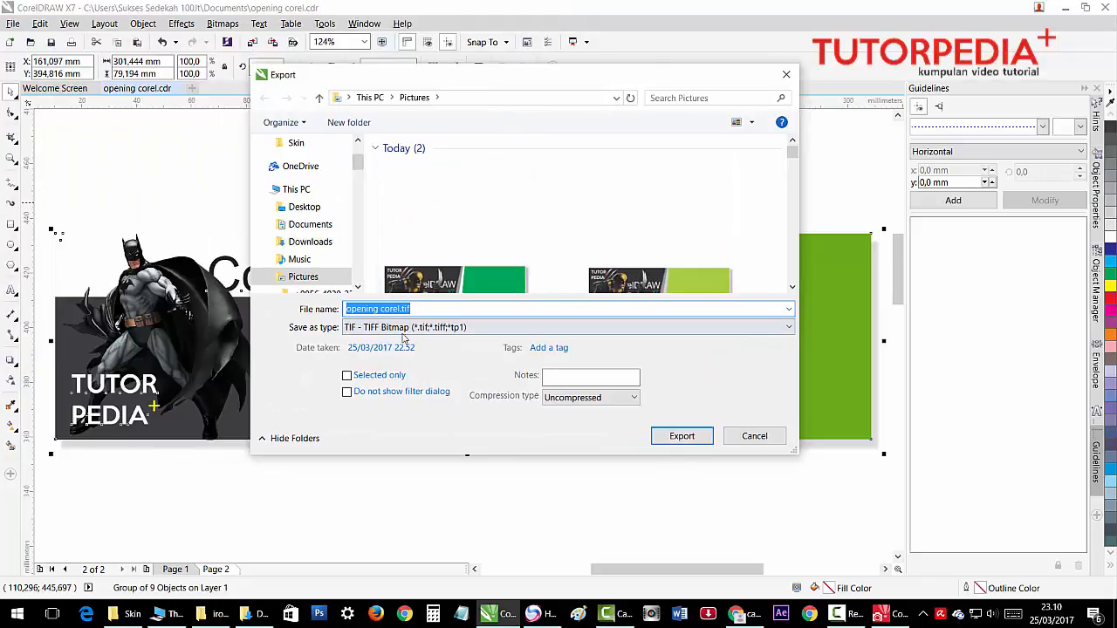
pyautogui.click(404, 330)
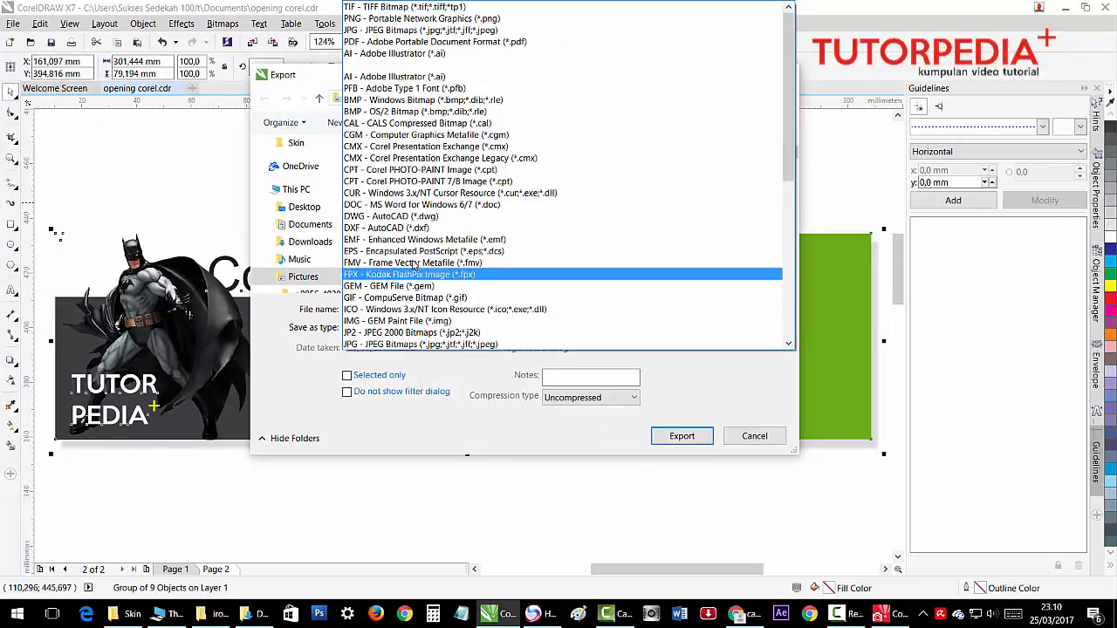
pyautogui.click(423, 7)
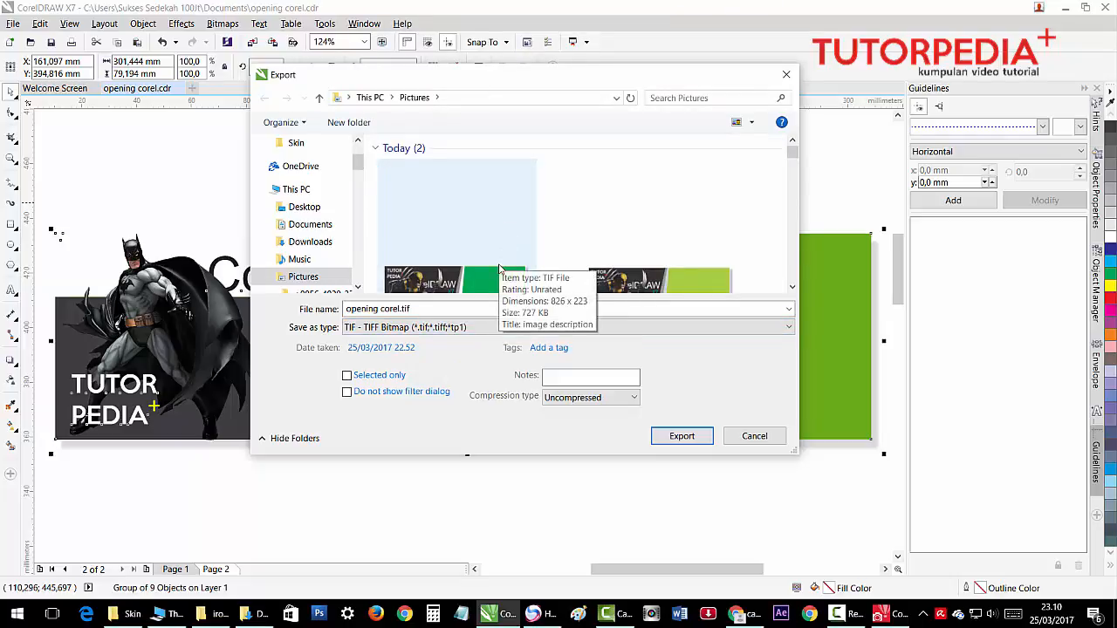
# - Decline replacing opening corel.tif and export the banner under the file name opening coret batman instead
pyautogui.click(679, 436)
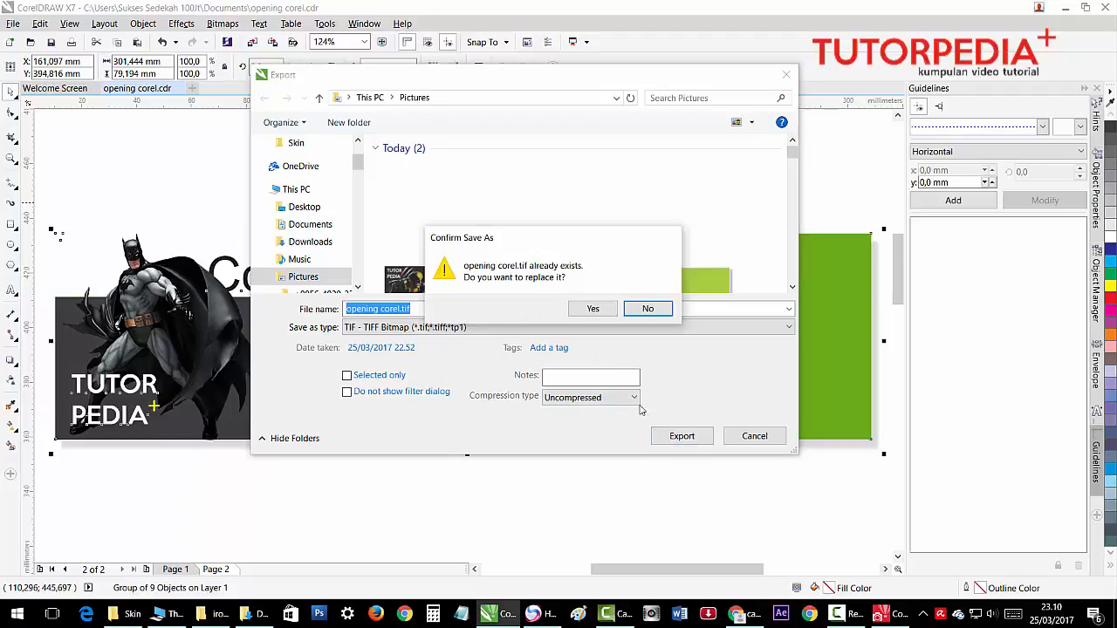
pyautogui.click(646, 309)
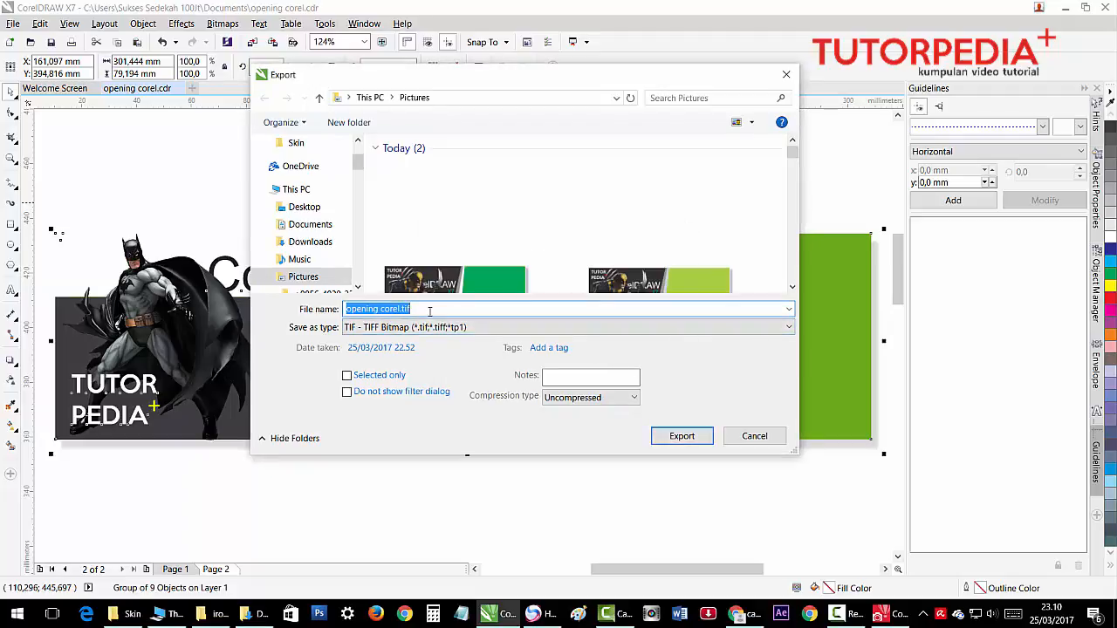
pyautogui.write('opening ')
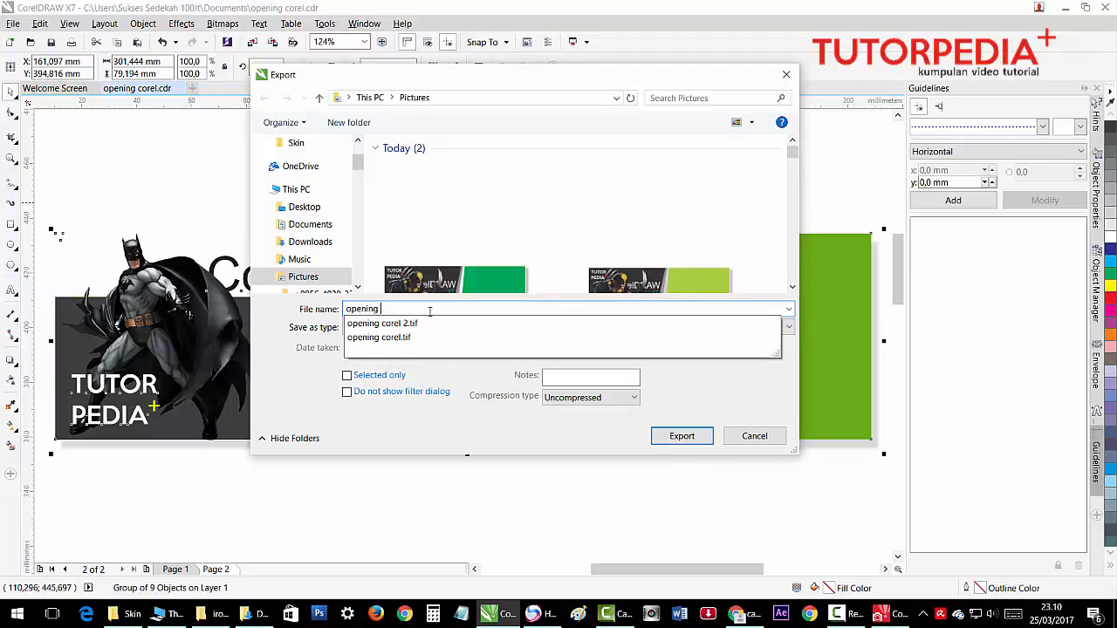
pyautogui.write('coret batman')
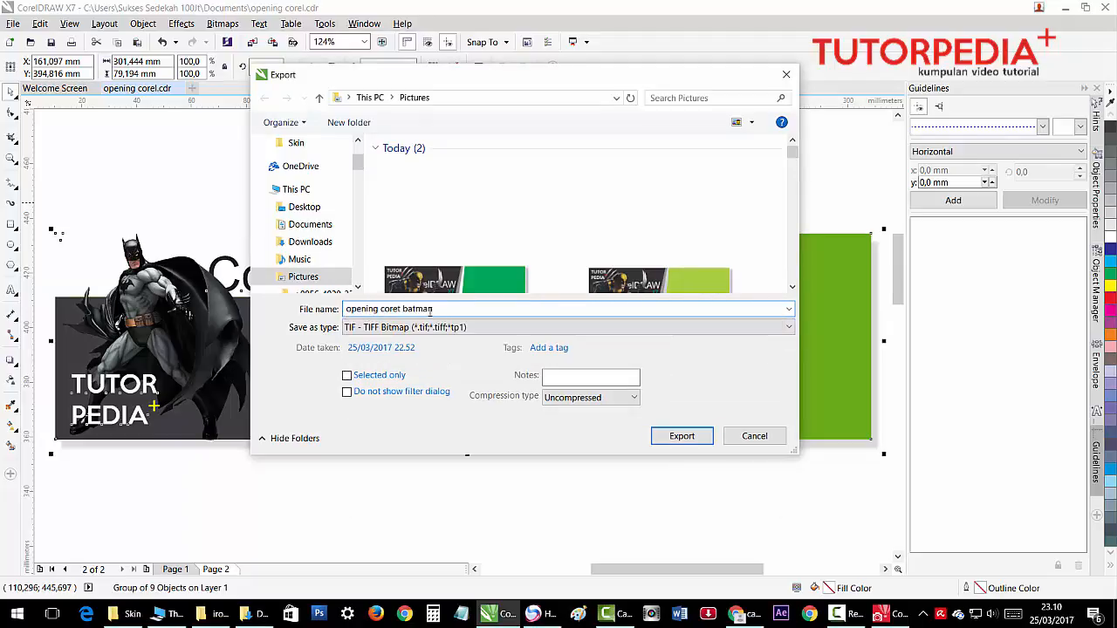
pyautogui.click(672, 436)
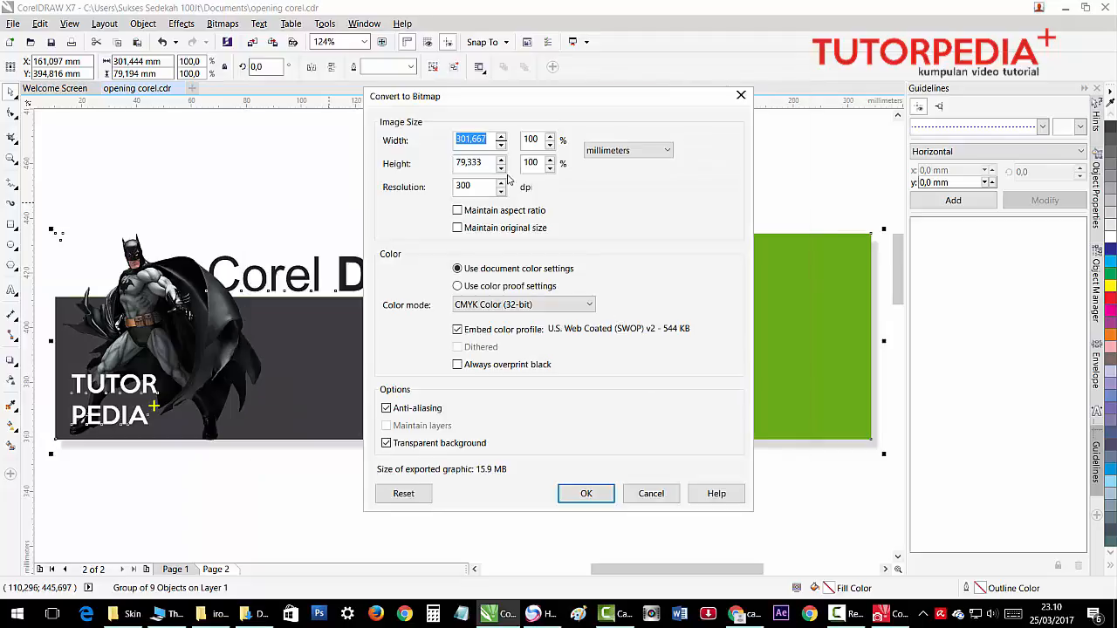
# - Change the exported bitmap's size units to pixels and select the width value
pyautogui.click(611, 150)
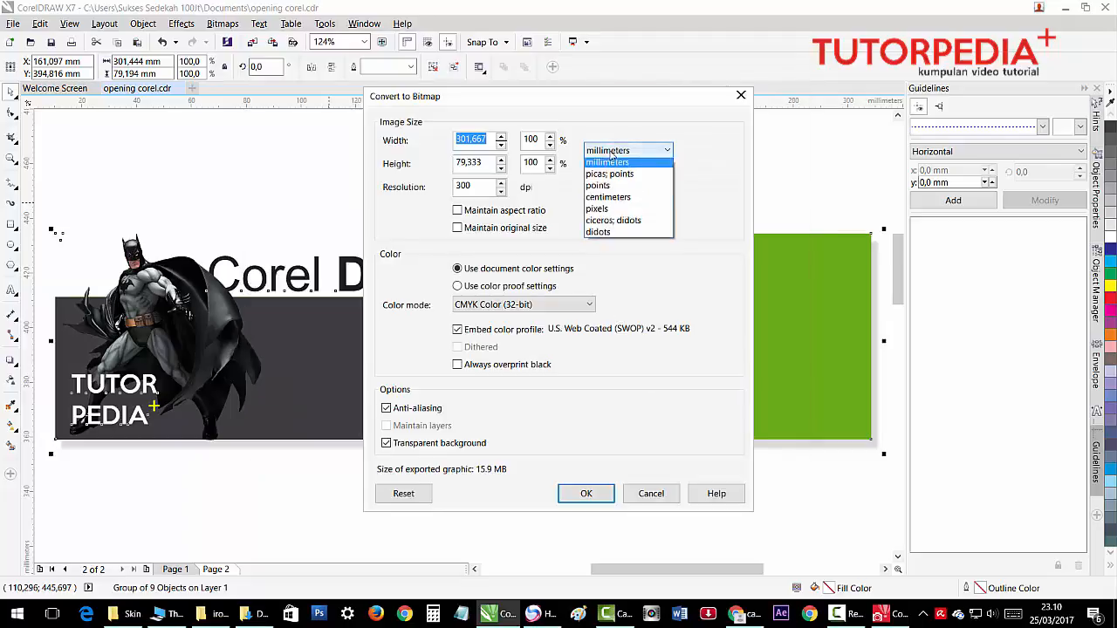
pyautogui.click(611, 217)
pyautogui.moveTo(485, 141); pyautogui.dragTo(434, 136)
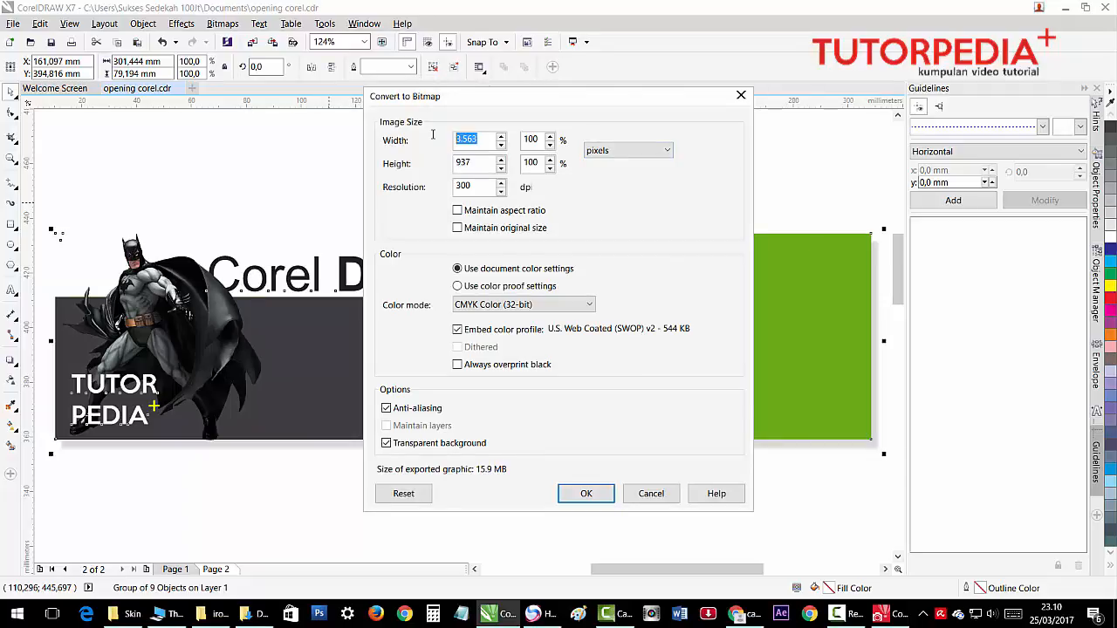
# - Check the pixel dimensions of APP_Fireball ori.tif in File Explorer's Skin folder, and return to the CorelDRAW bitmap export settings
pyautogui.click(127, 614)
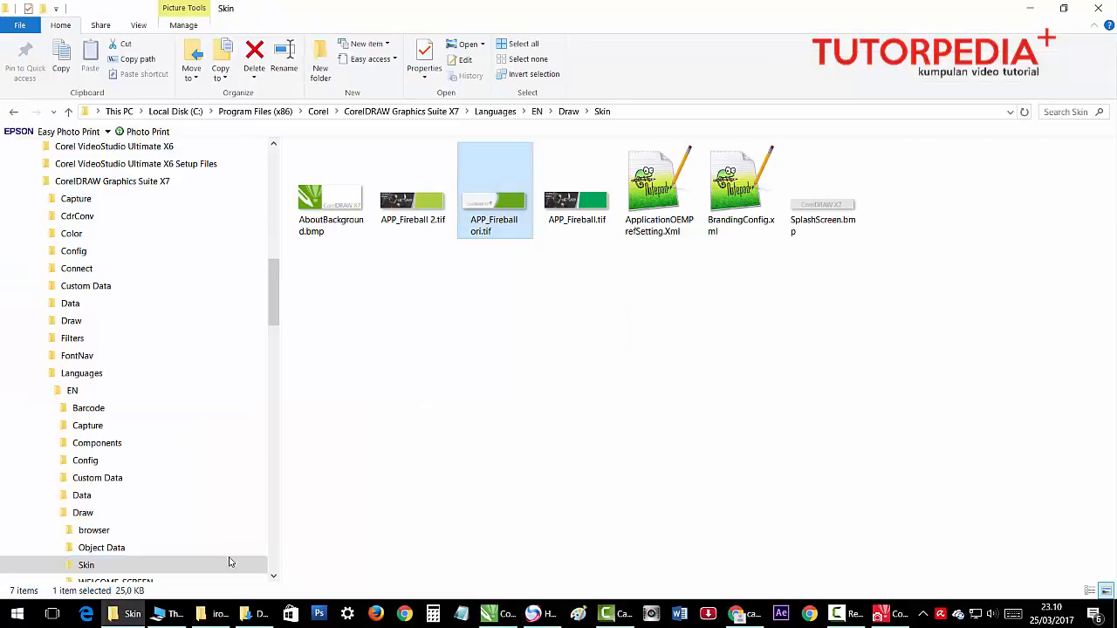
pyautogui.moveTo(489, 216)
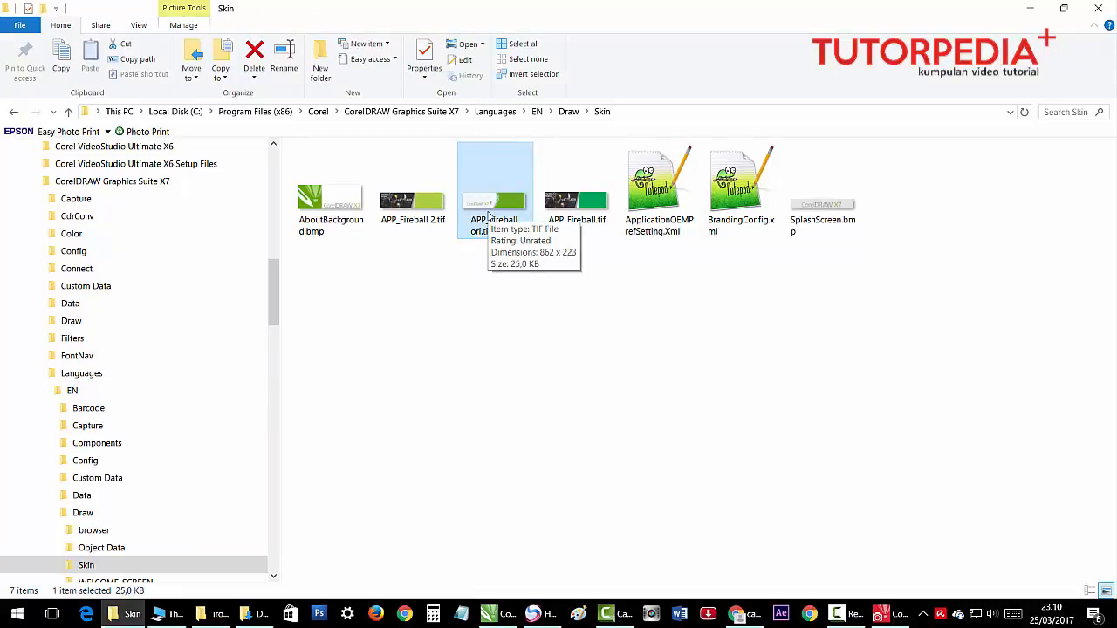
pyautogui.click(502, 614)
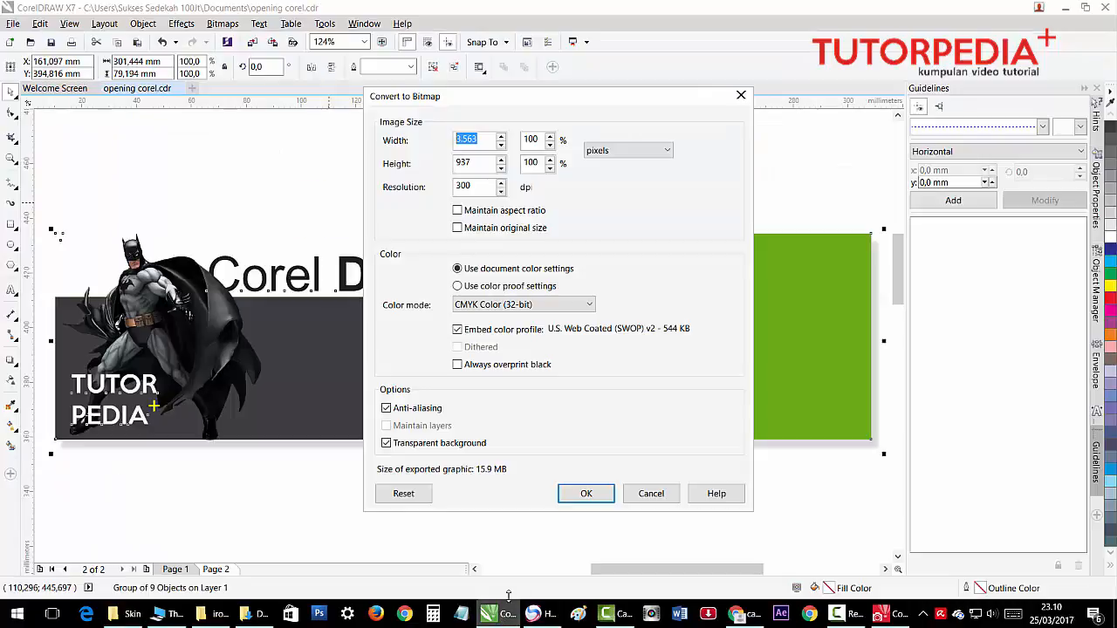
# - Set the exported bitmap to 862 by 223 pixels with the RGB Color (24-bit) mode and complete the export
pyautogui.write('862')
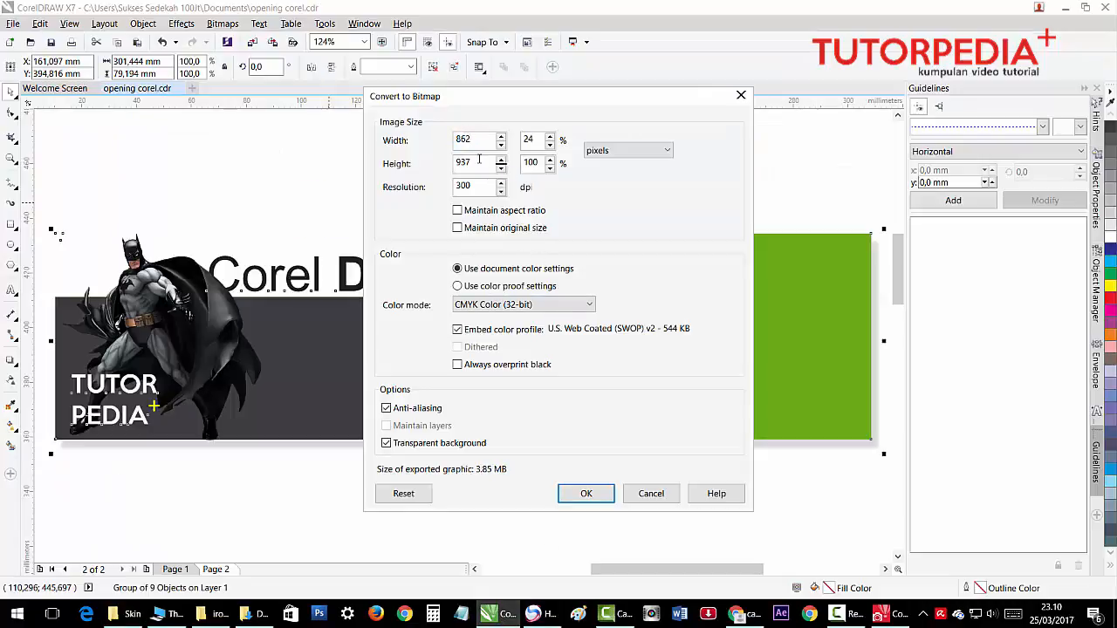
pyautogui.write('223')
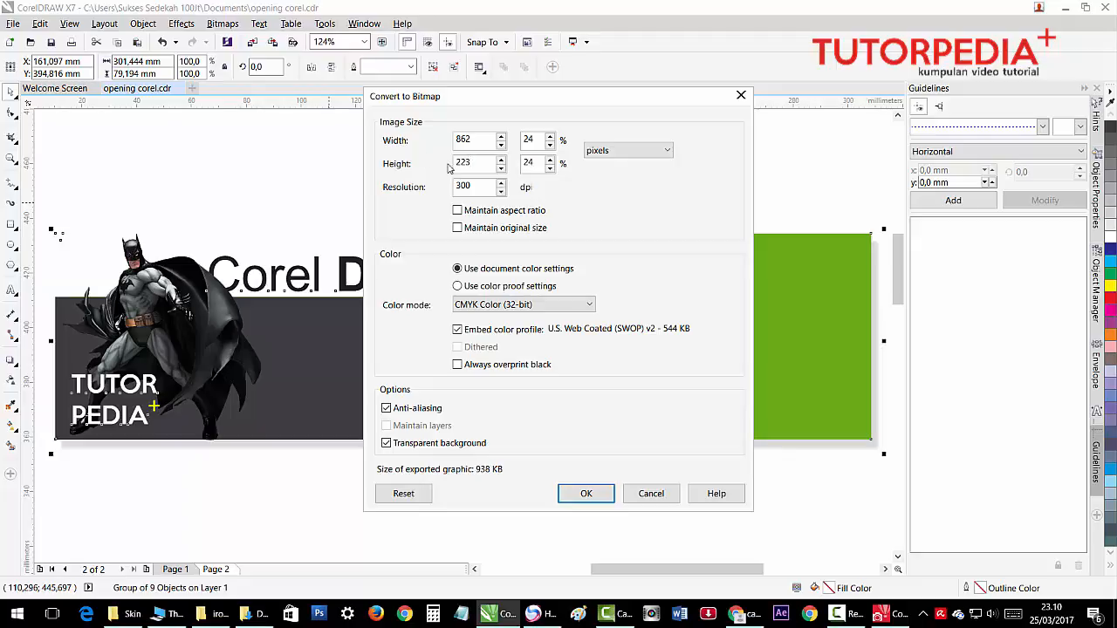
pyautogui.click(509, 304)
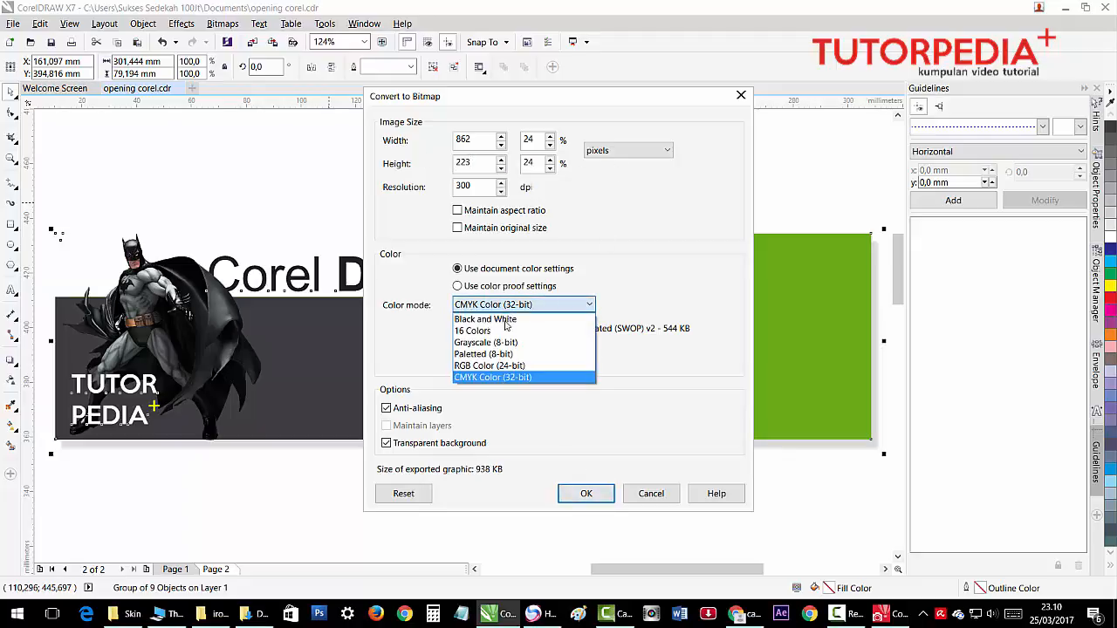
pyautogui.click(511, 367)
pyautogui.click(520, 305)
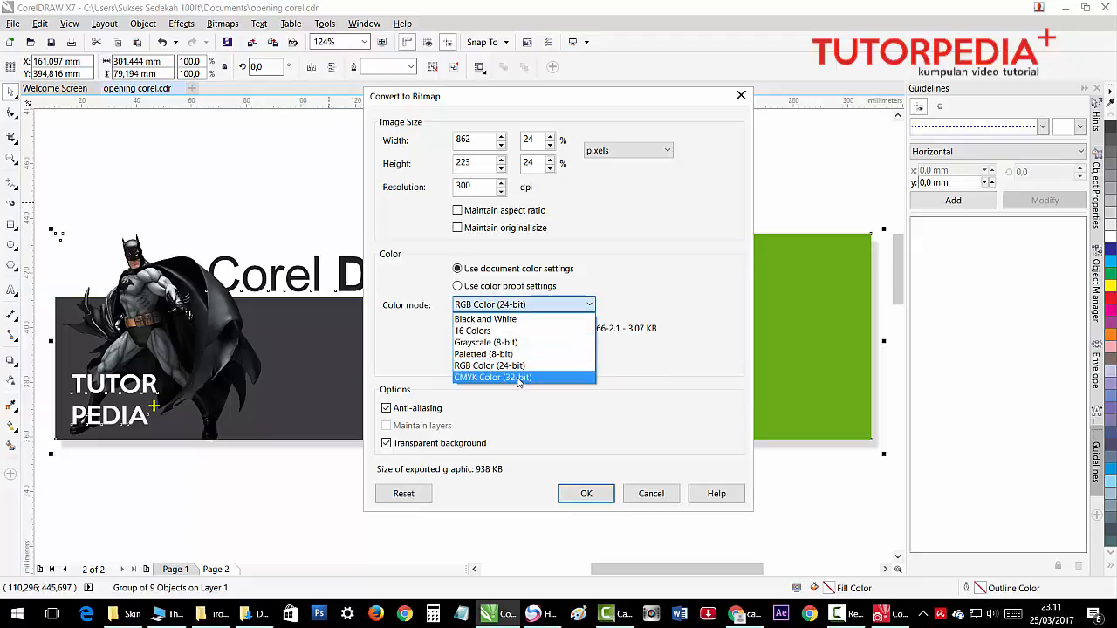
pyautogui.click(518, 370)
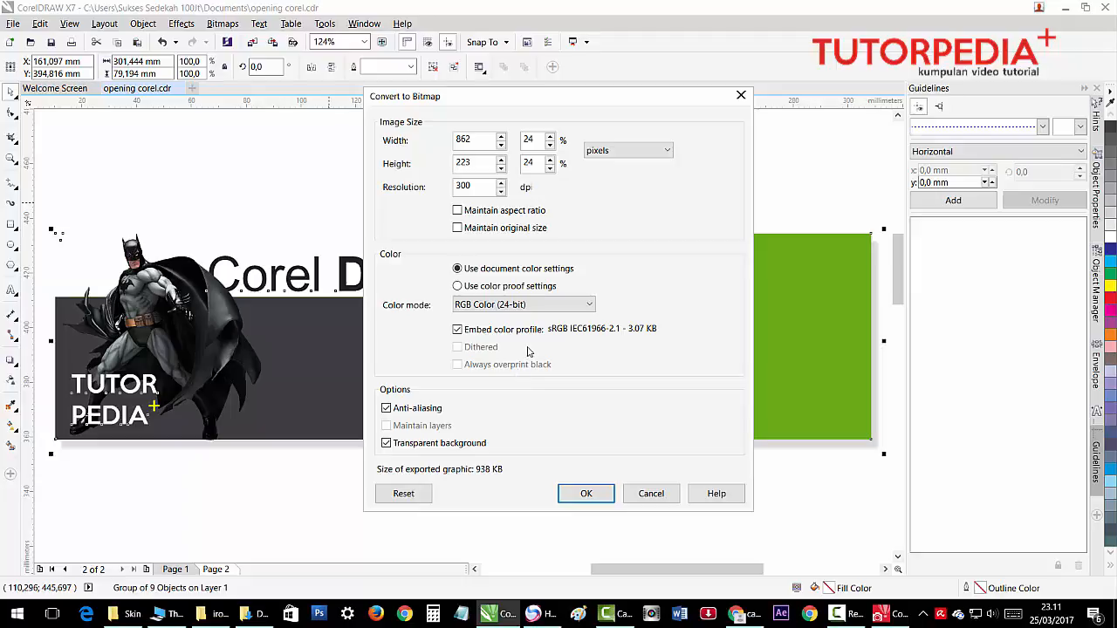
pyautogui.click(587, 494)
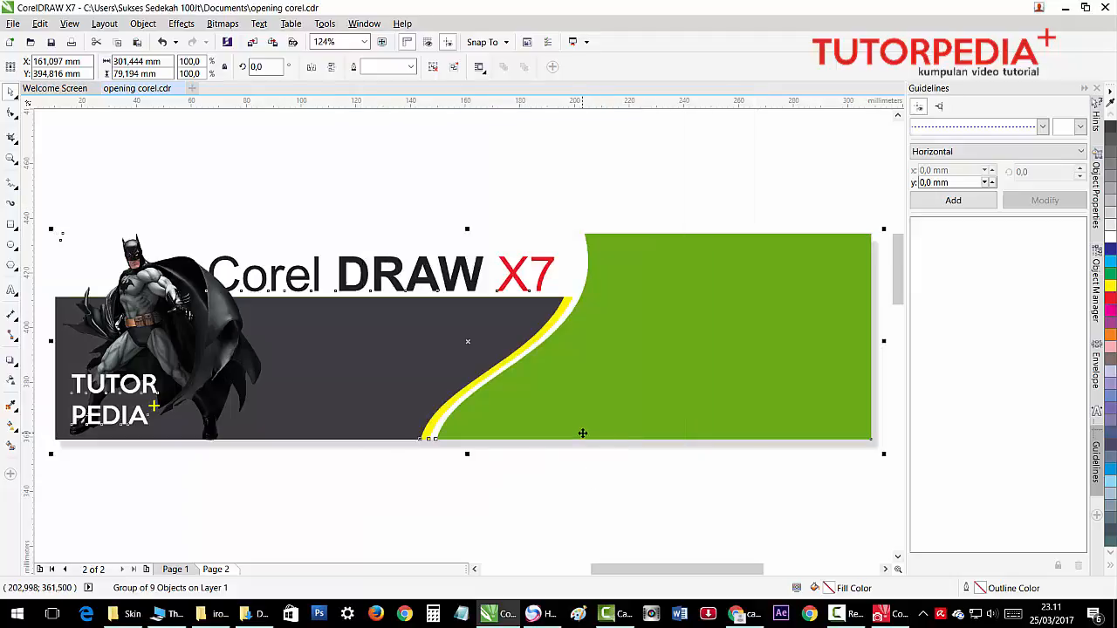
pyautogui.hotkey('alt', 'f')
pyautogui.press('e')
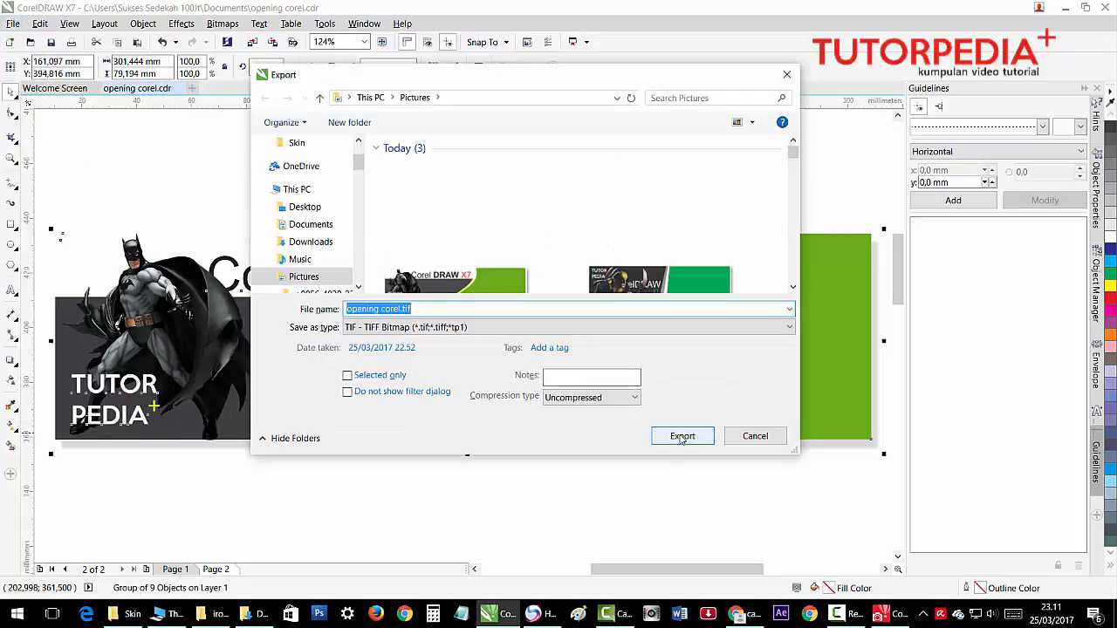
pyautogui.write('sss')
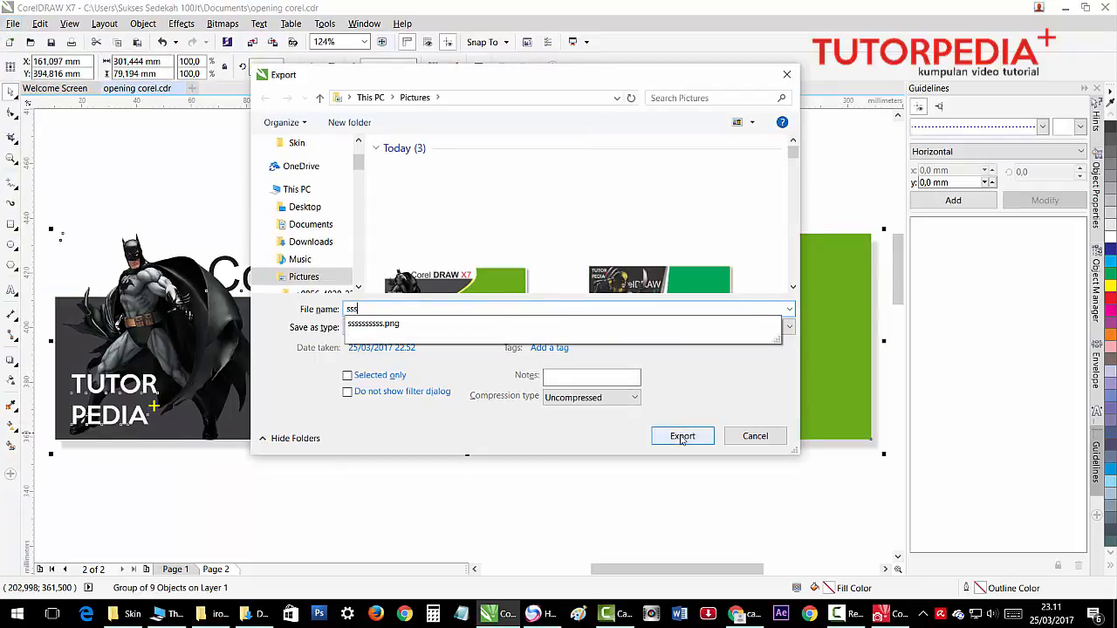
pyautogui.click(683, 437)
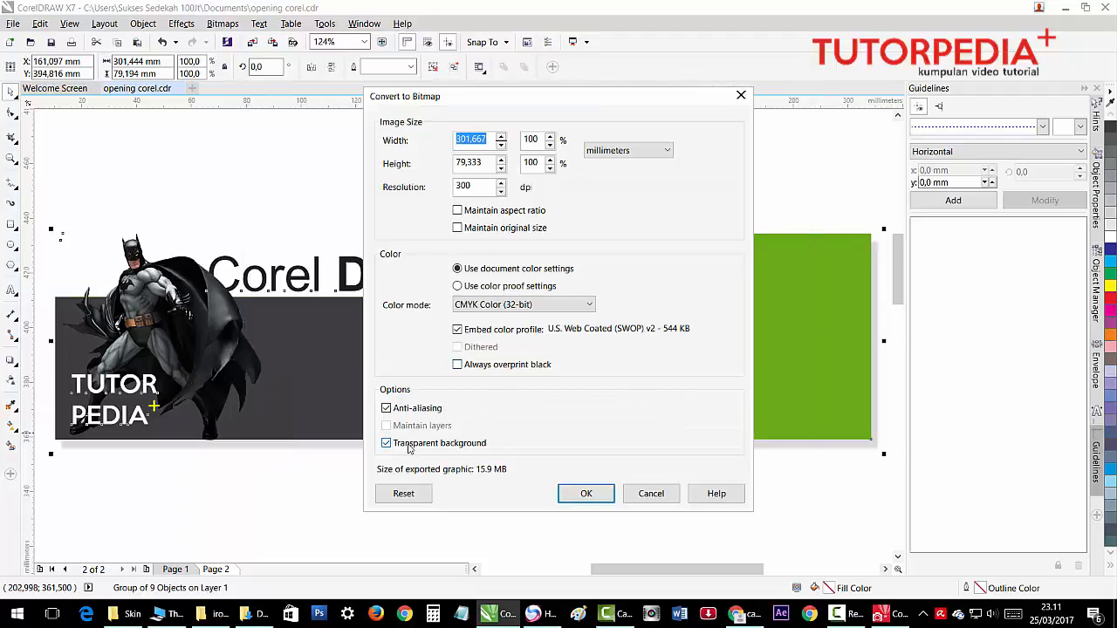
pyautogui.click(651, 494)
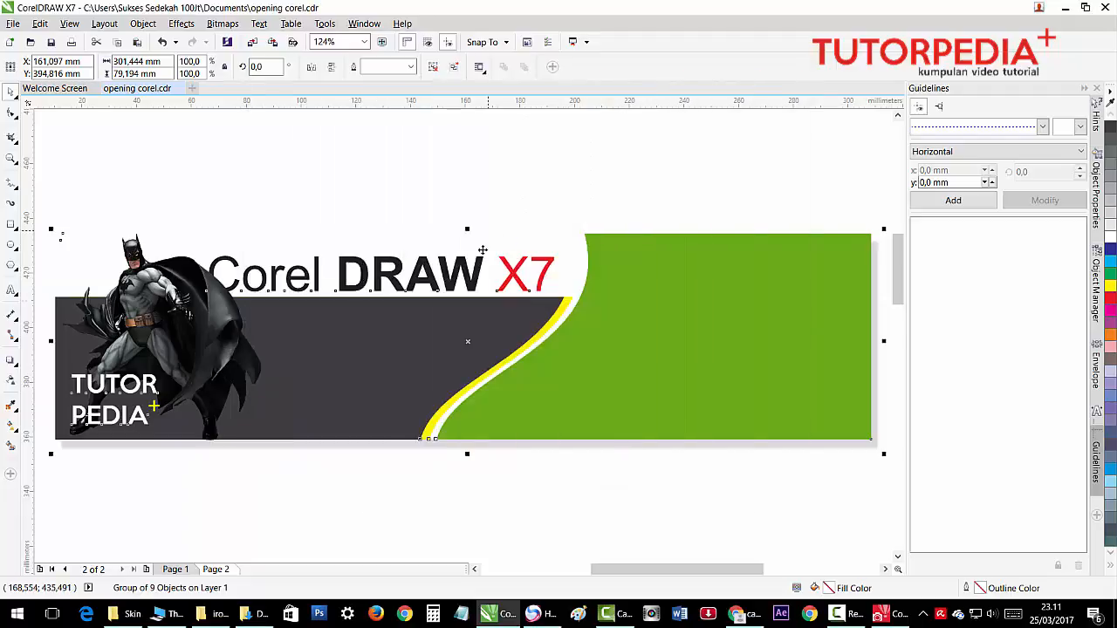
# - Switch to File Explorer and copy opening coret batman.tif from the Pictures folder
pyautogui.click(250, 618)
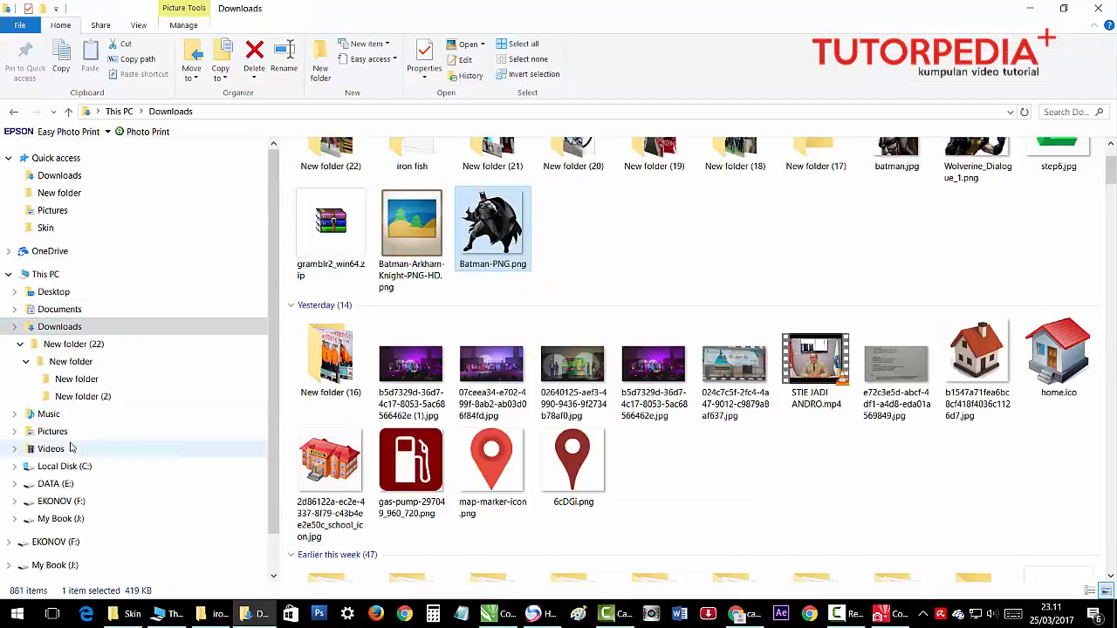
pyautogui.click(76, 213)
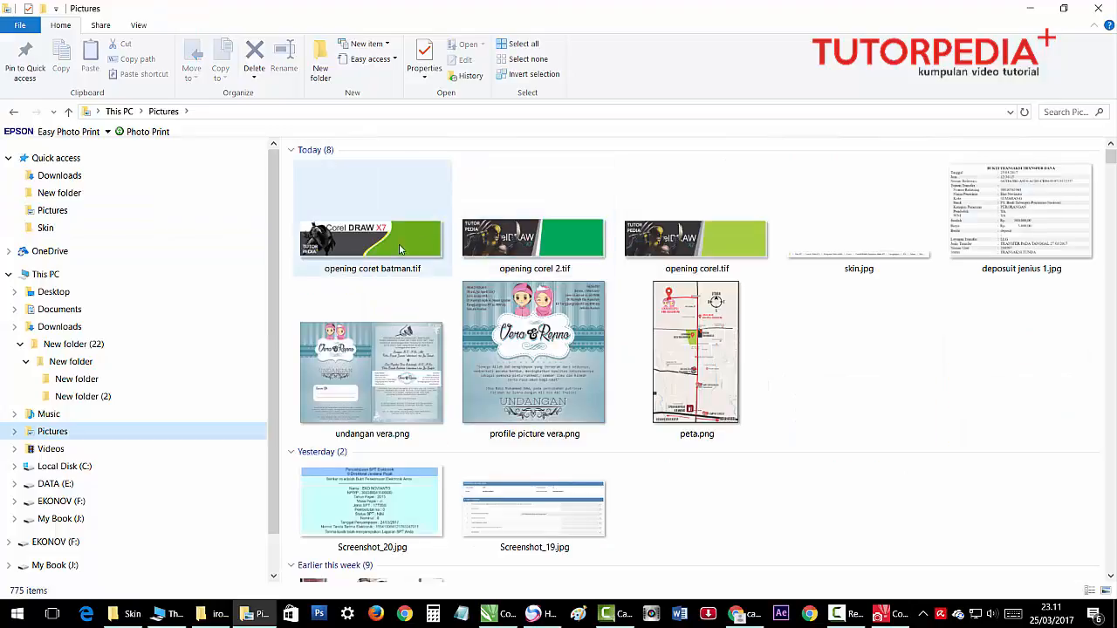
pyautogui.click(393, 242)
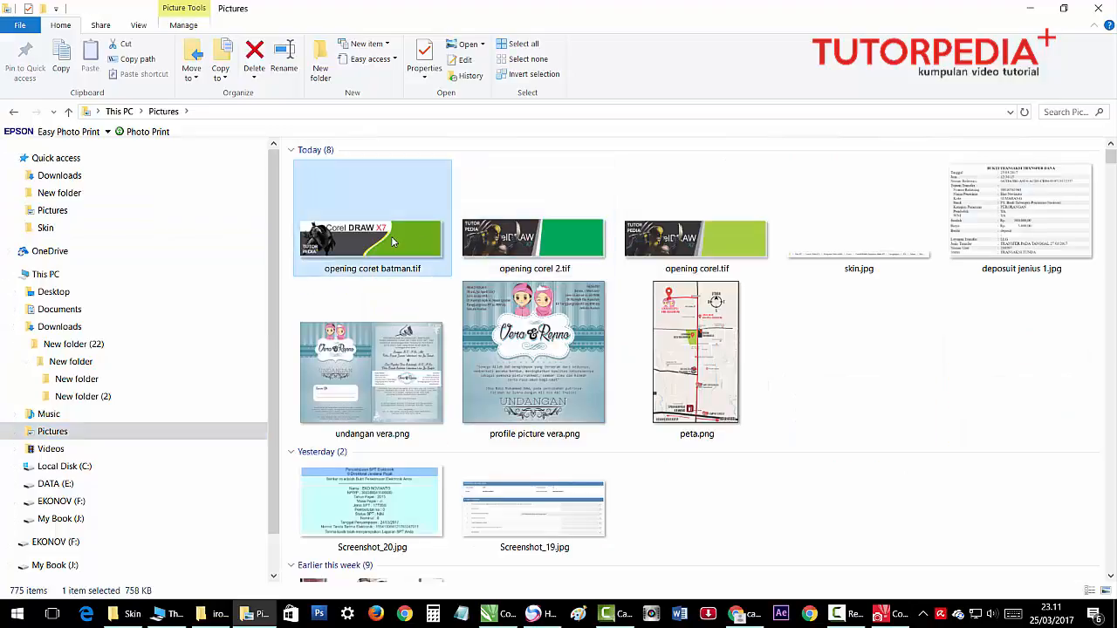
pyautogui.rightClick(392, 242)
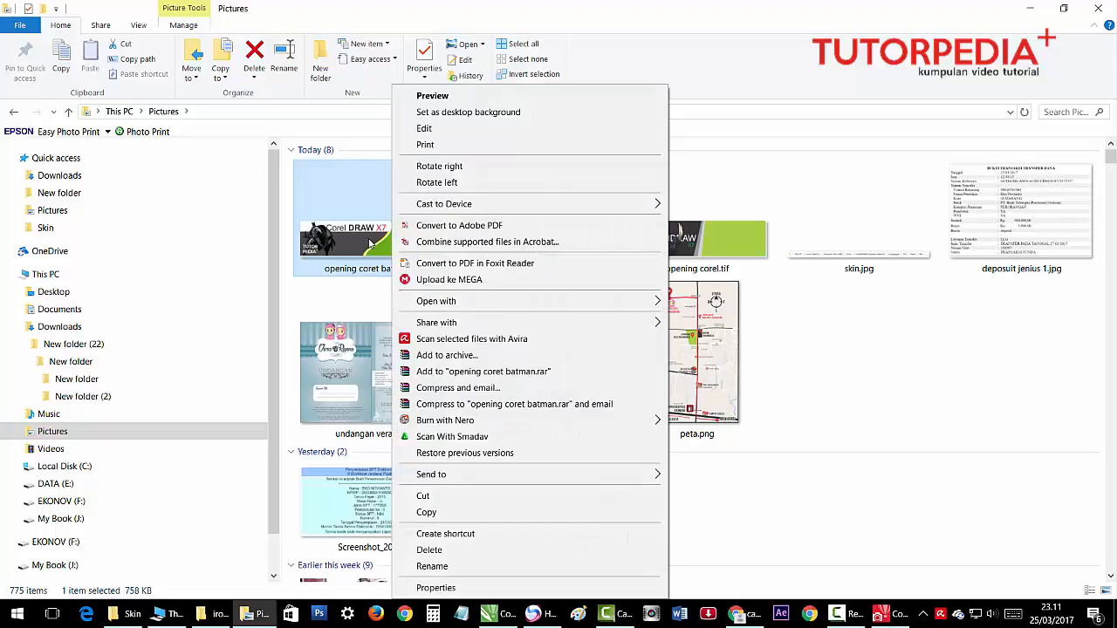
pyautogui.click(427, 512)
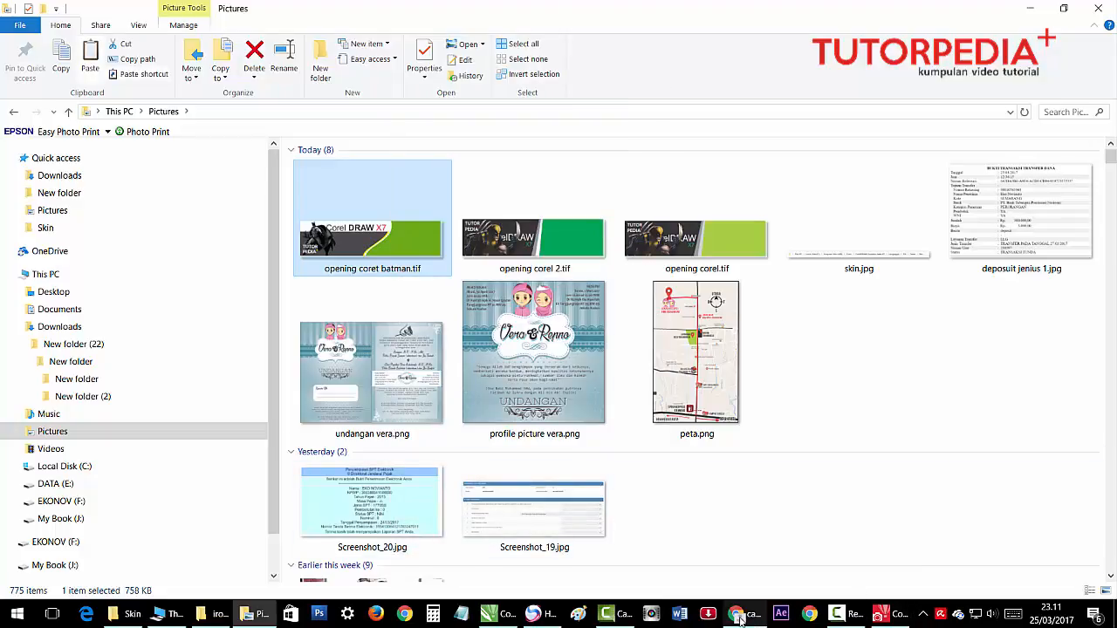
# - Close Corel PHOTO-PAINT without saving the changes to Bitmap (RGB)
pyautogui.moveTo(739, 618)
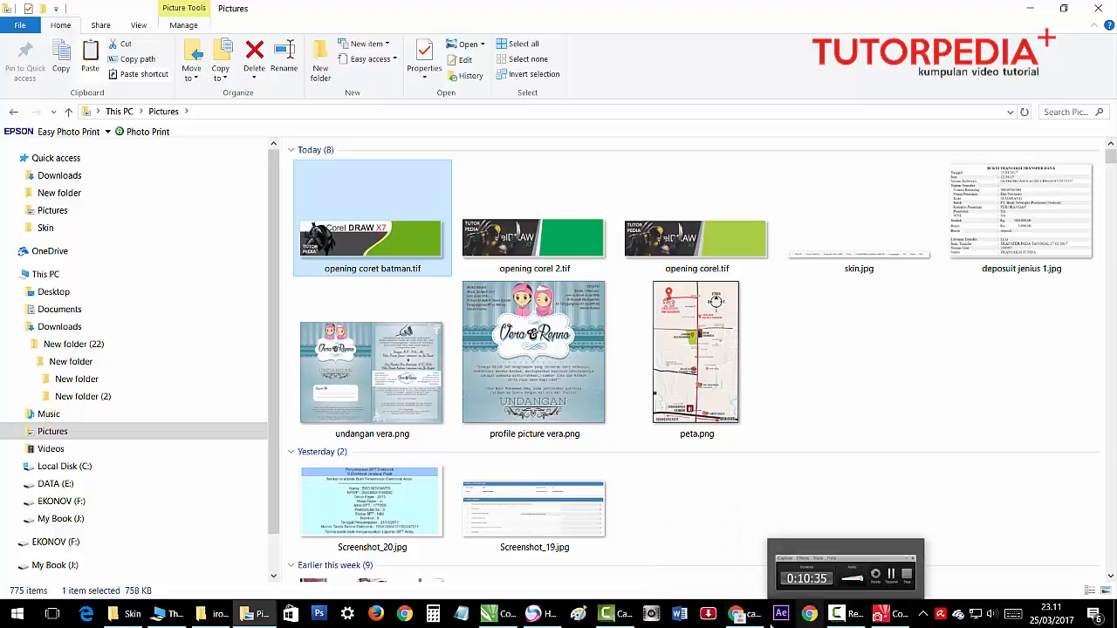
pyautogui.moveTo(481, 622)
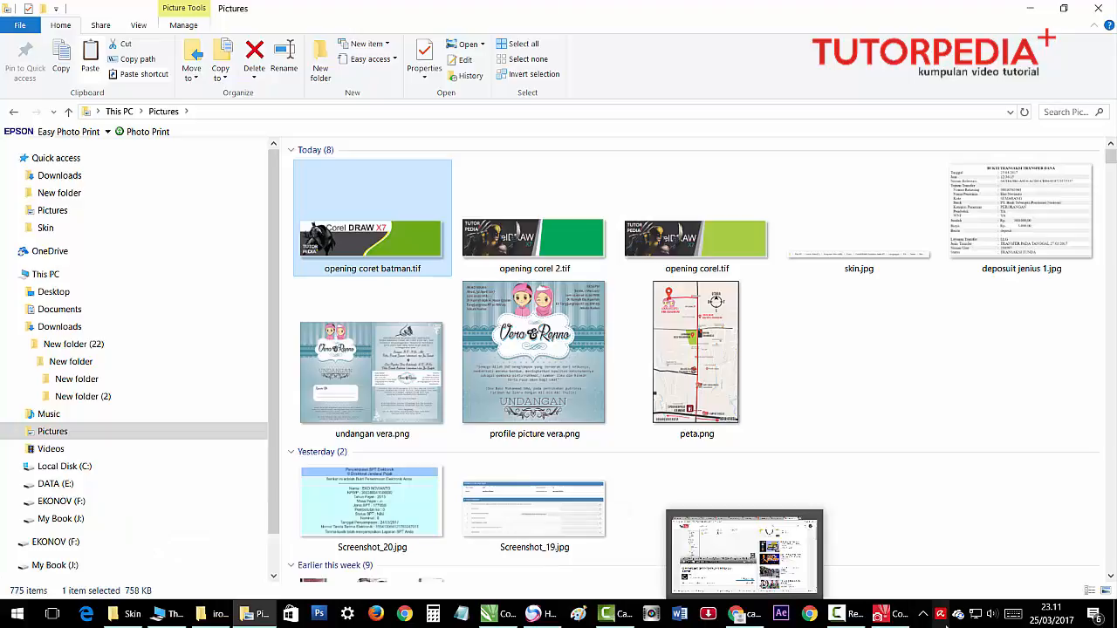
pyautogui.click(923, 616)
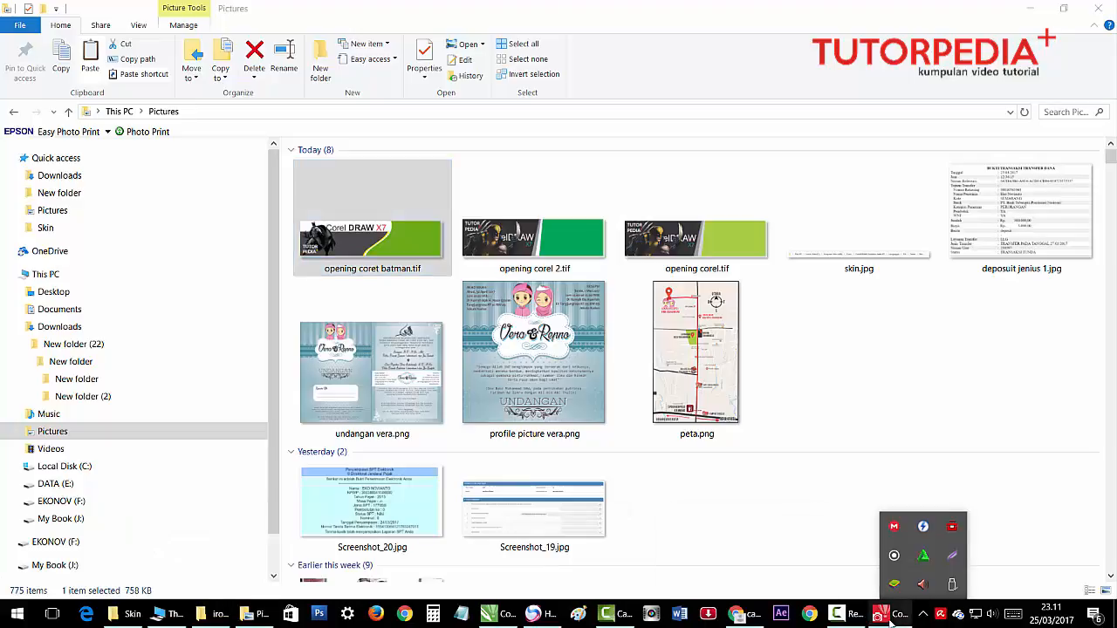
pyautogui.click(892, 614)
pyautogui.rightClick(892, 614)
pyautogui.click(892, 590)
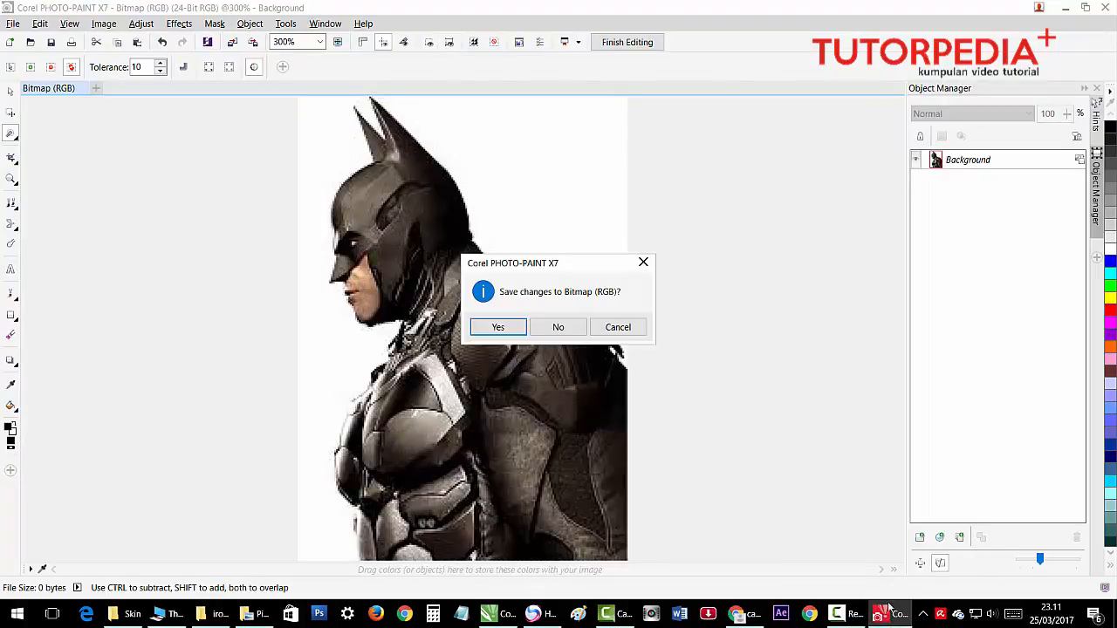
pyautogui.click(548, 327)
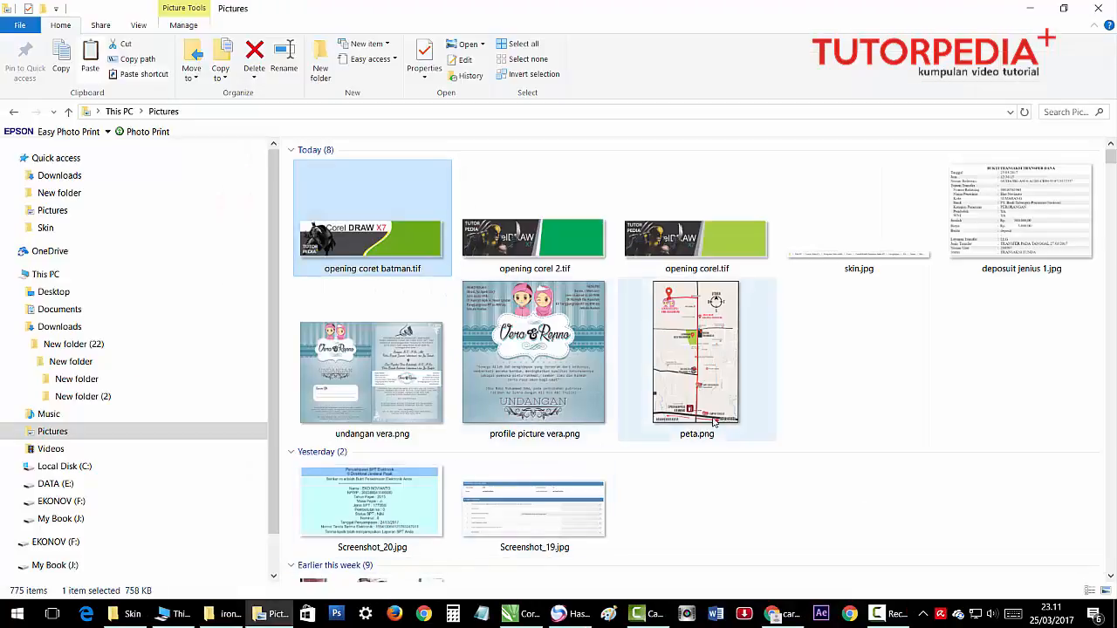
# - View the folder path in skin.jpg and paste the copied banner file into CorelDRAW Graphics Suite X7's Draw\Skin folder
pyautogui.doubleClick(825, 262)
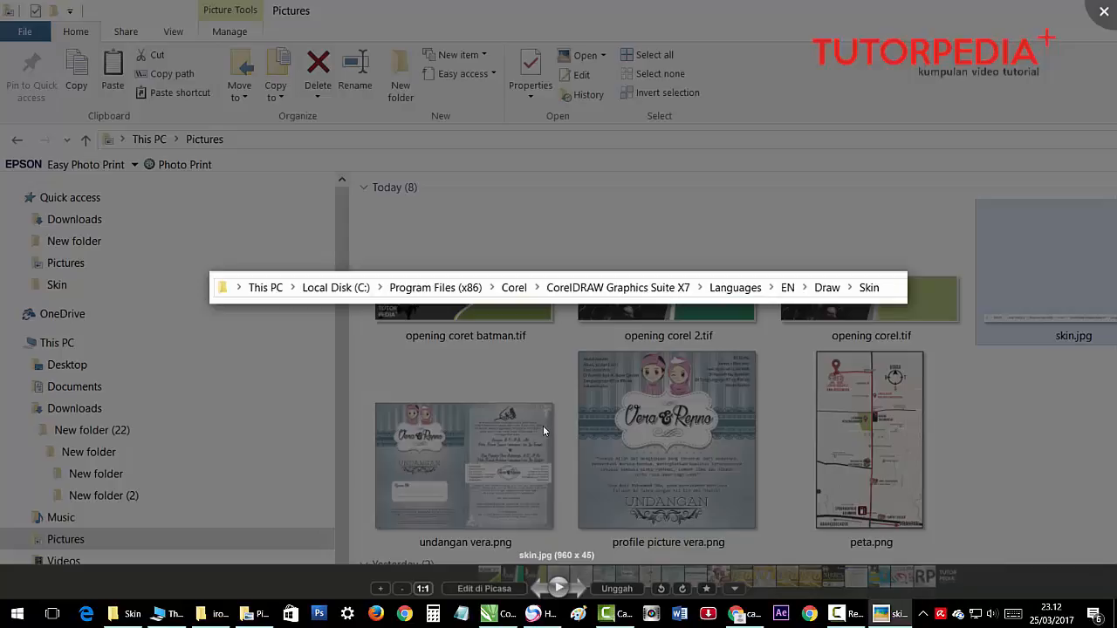
pyautogui.click(127, 611)
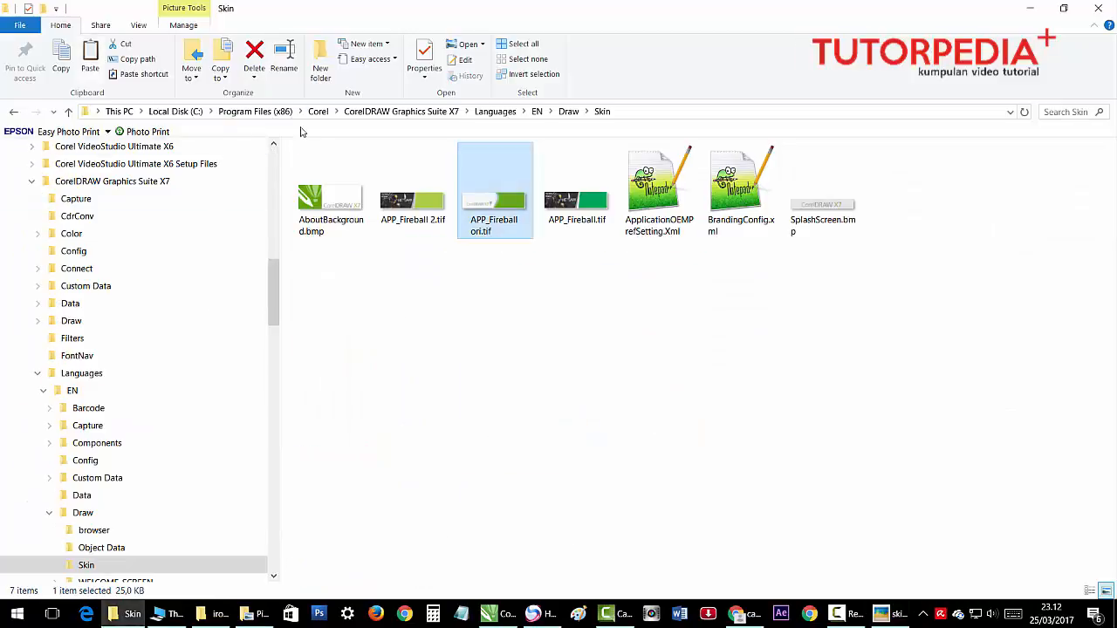
pyautogui.rightClick(509, 320)
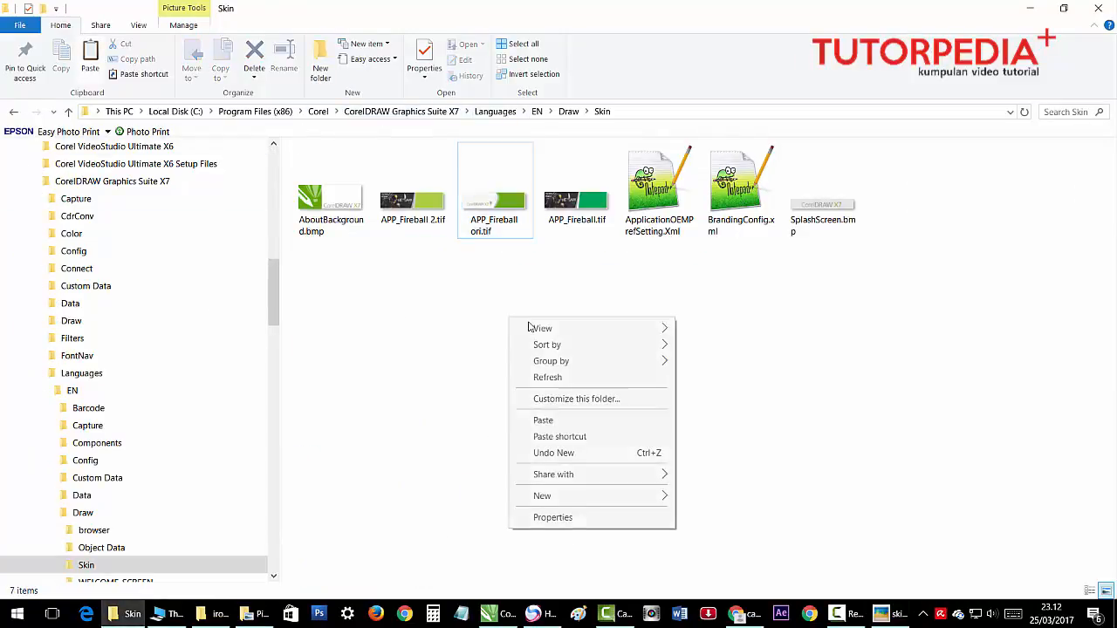
pyautogui.click(575, 423)
pyautogui.click(821, 332)
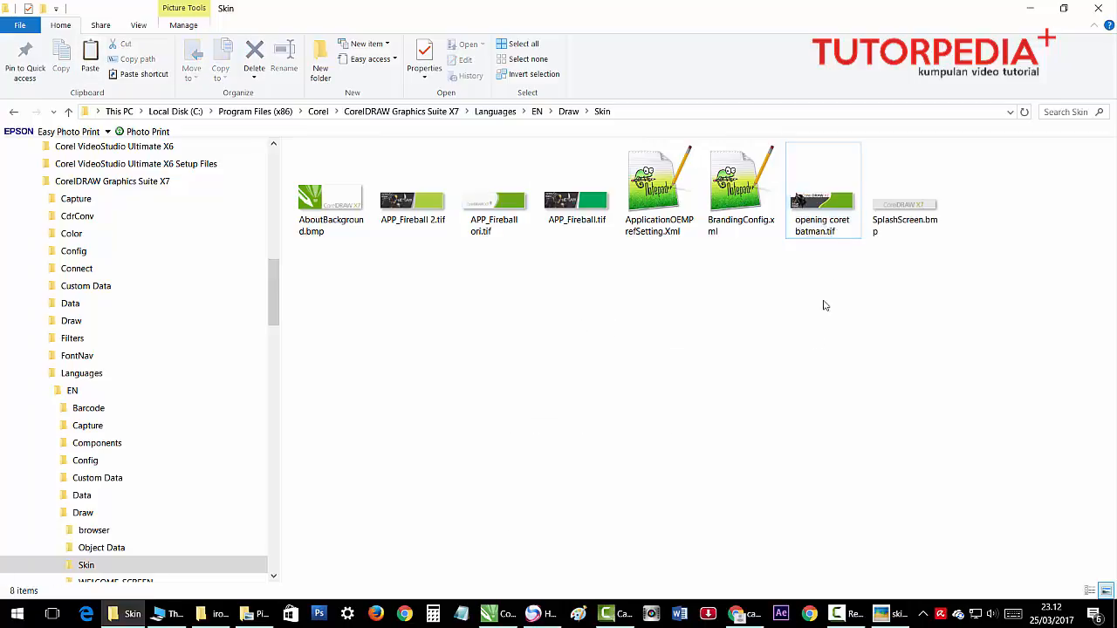
pyautogui.moveTo(836, 205)
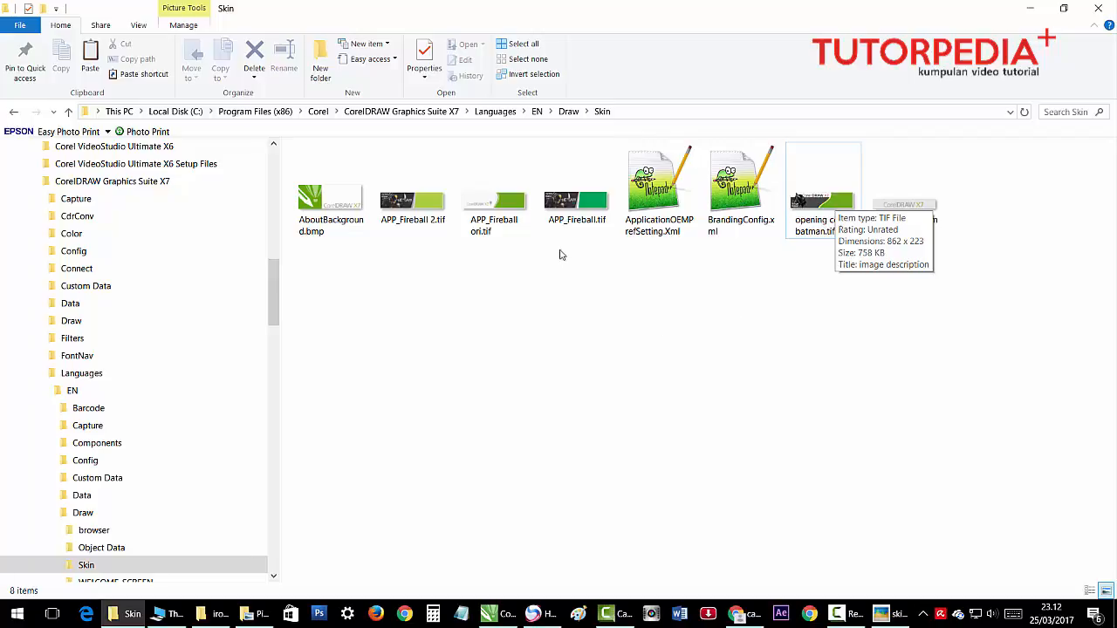
# - Copy the base name of APP_Fireball.tif and rename that file as APP_Fireball 22.tif
pyautogui.rightClick(563, 212)
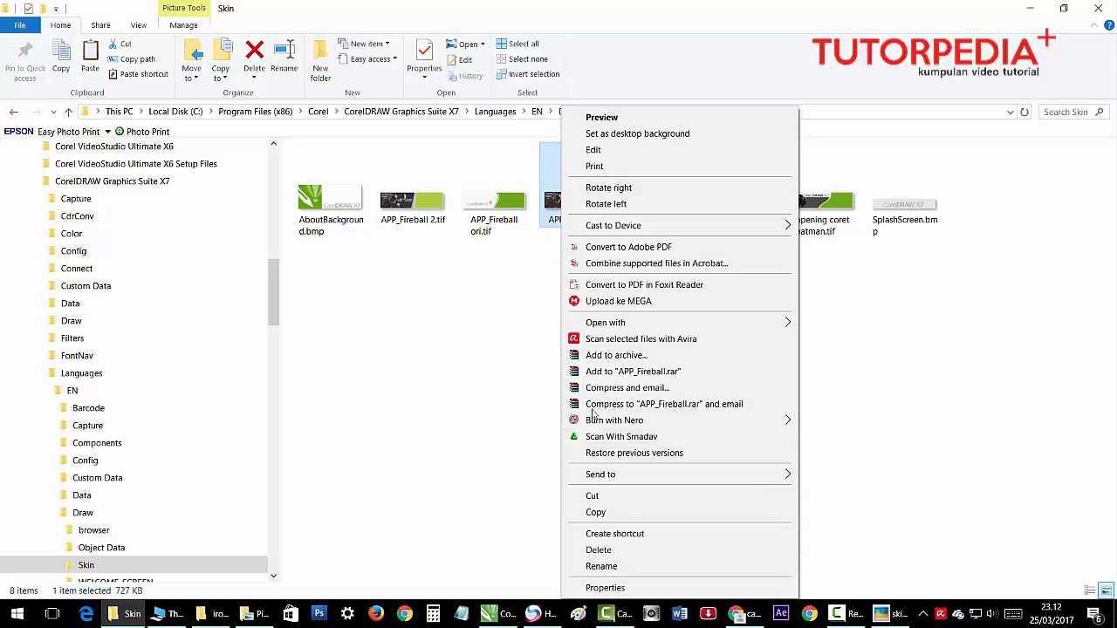
pyautogui.click(611, 566)
pyautogui.hotkey('ctrl', 'c')
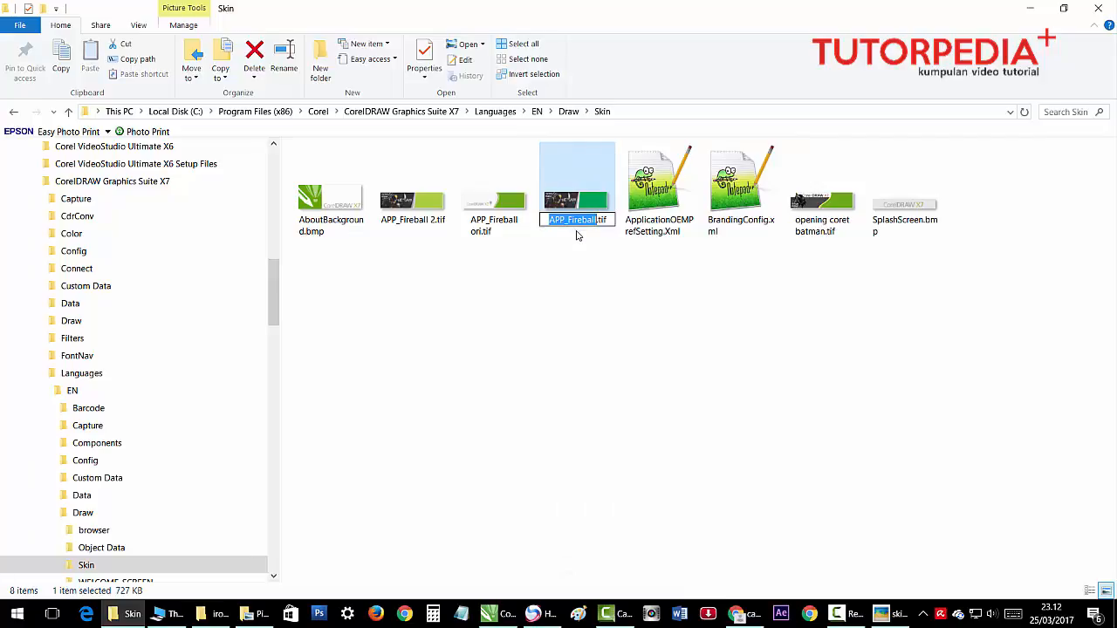
pyautogui.click(599, 220)
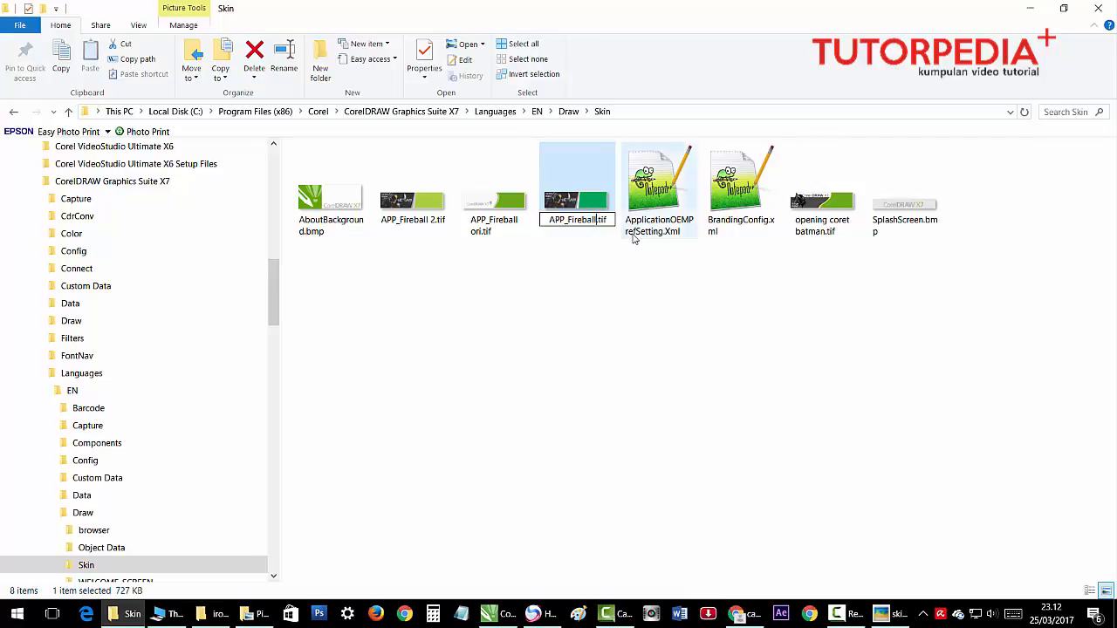
pyautogui.write('22')
pyautogui.press('Return')
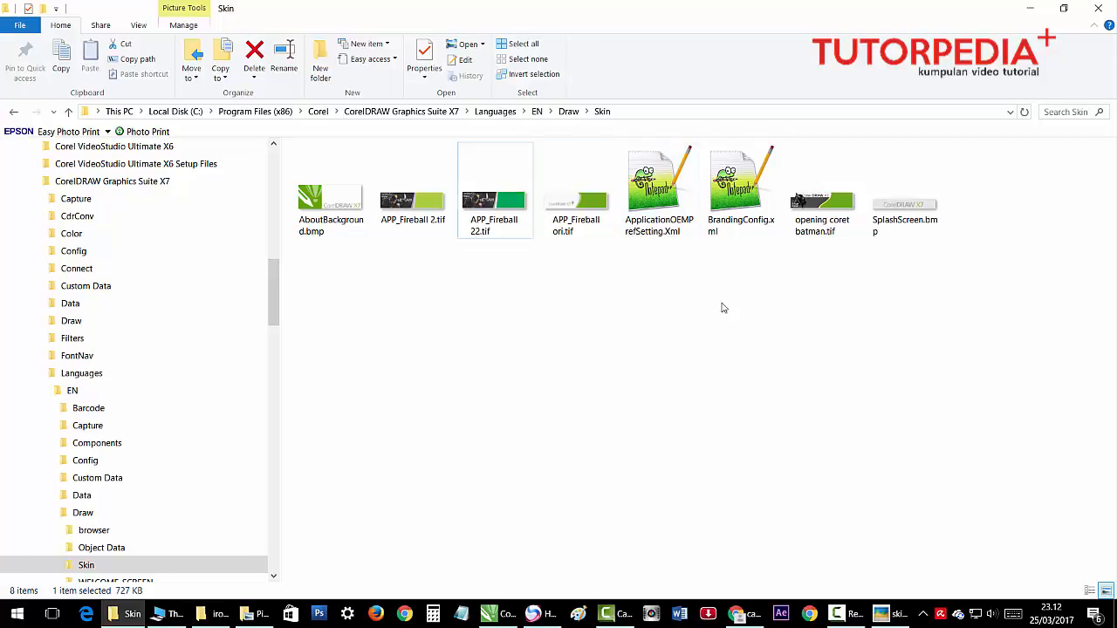
# - Rename opening coret batman.tif as APP_Fireball.tif using the copied name
pyautogui.rightClick(836, 262)
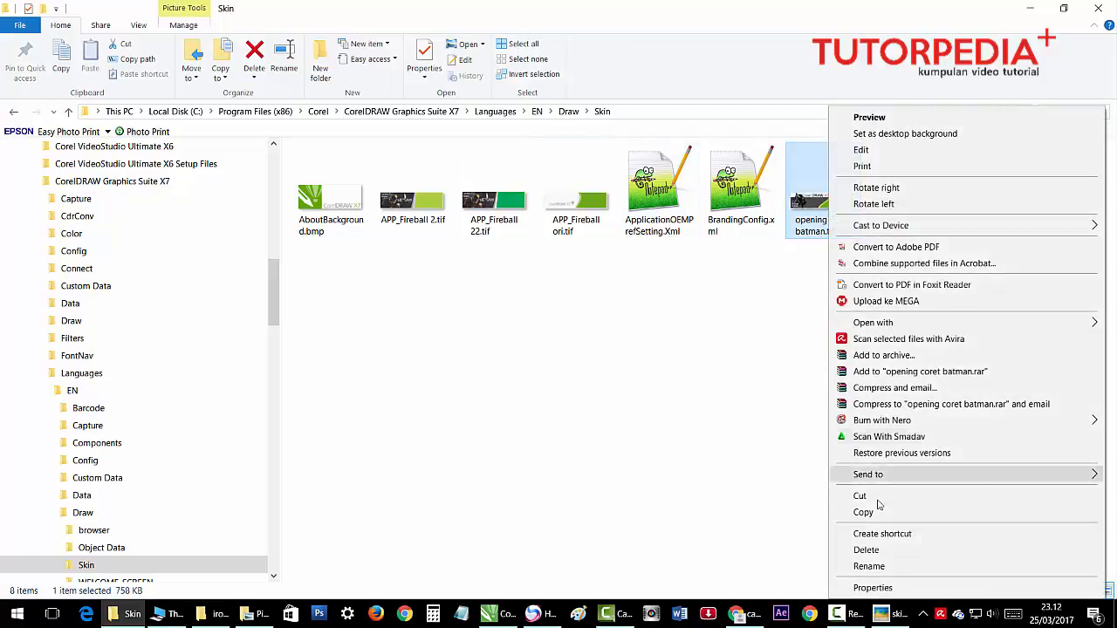
pyautogui.click(870, 566)
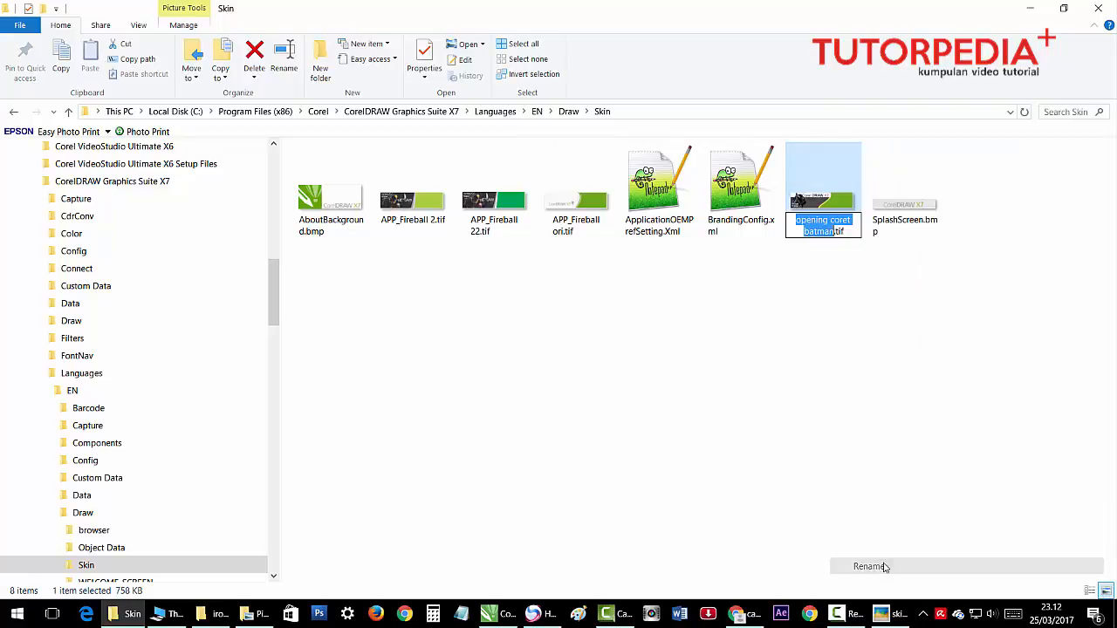
pyautogui.hotkey('ctrl', 'v')
pyautogui.click(795, 374)
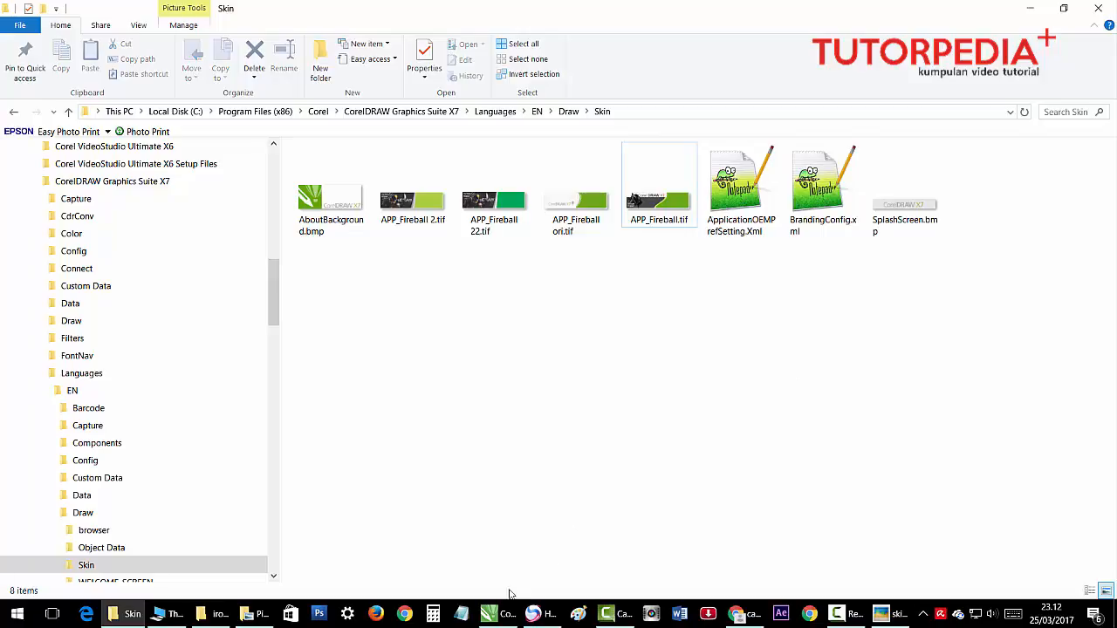
# - Switch to CorelDRAW X7, close it and relaunch it to load the new splash screen
pyautogui.click(501, 613)
pyautogui.click(684, 198)
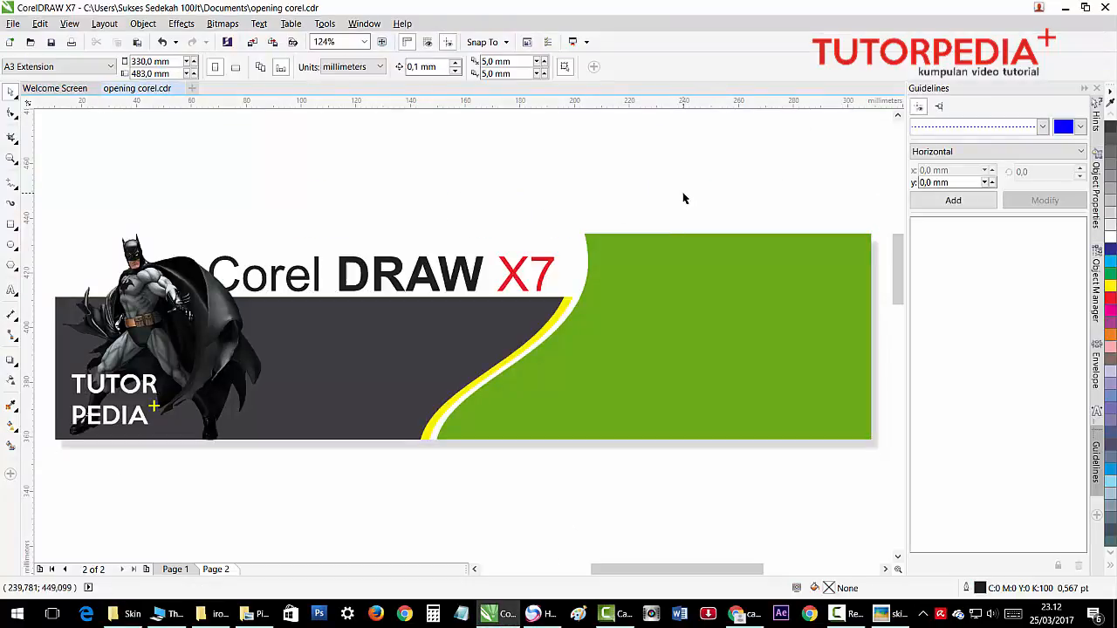
pyautogui.click(1104, 10)
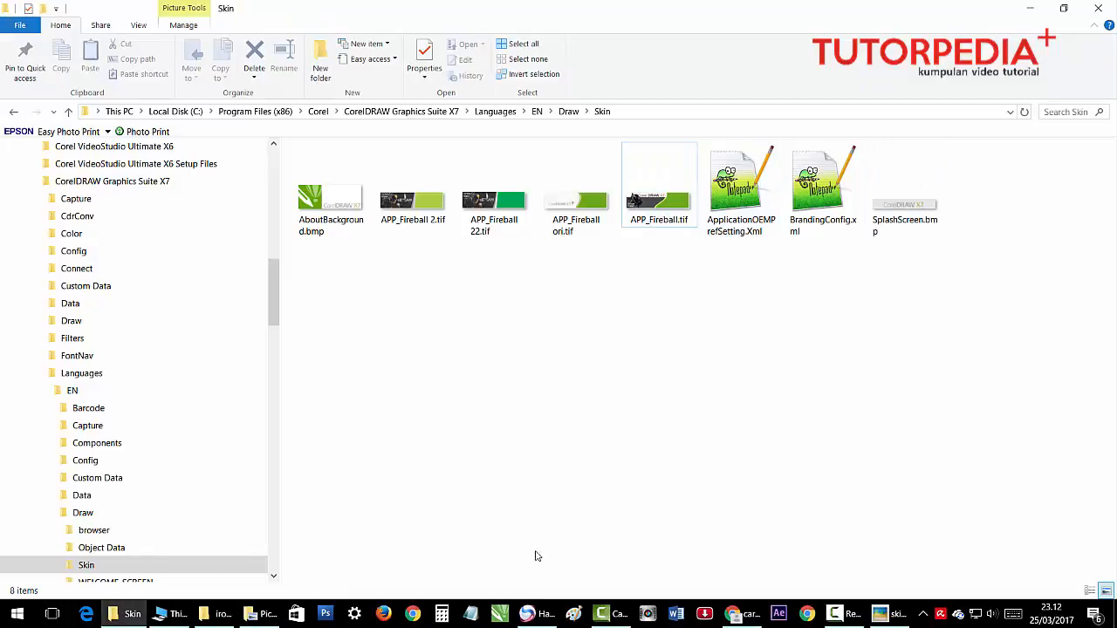
pyautogui.click(502, 613)
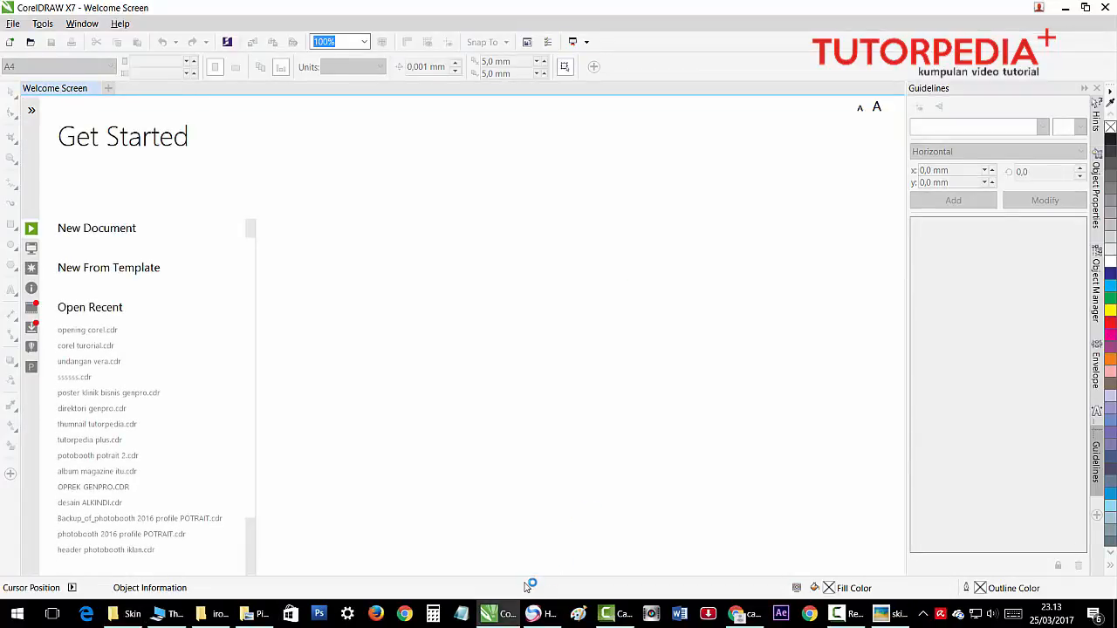
# - Open the recent document opening corel.cdr and show the Batman banner on Page 2 at full width
pyautogui.click(105, 335)
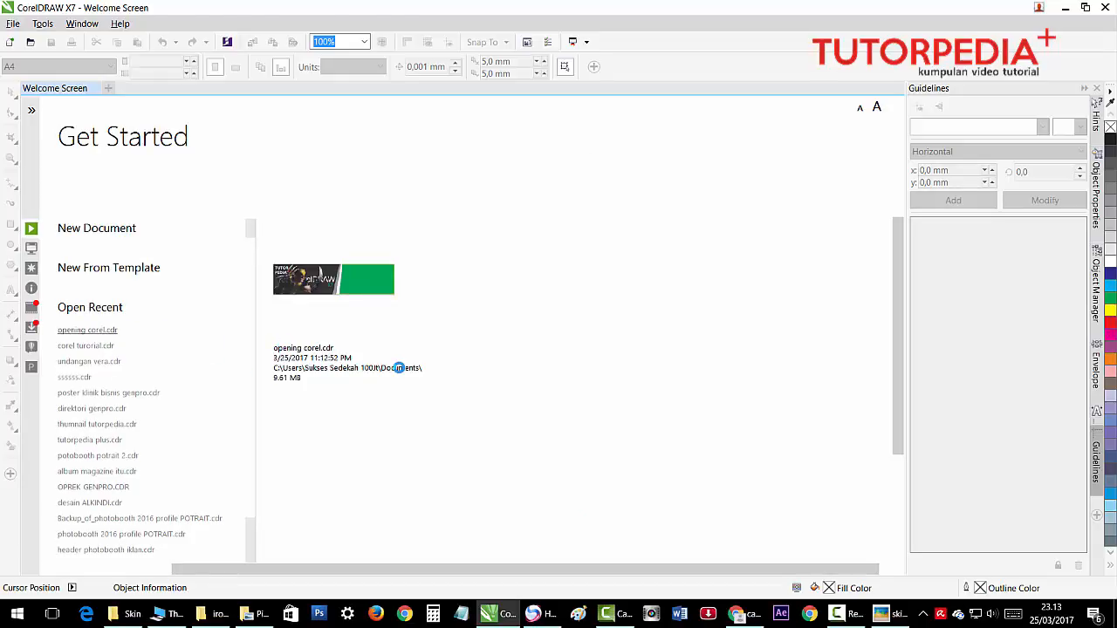
pyautogui.click(217, 571)
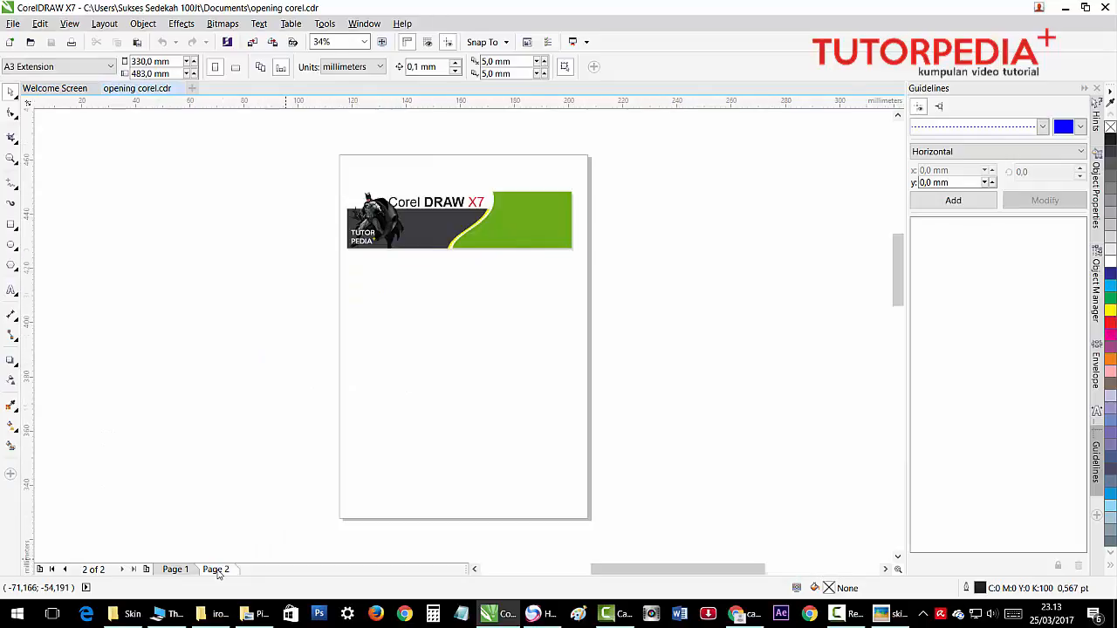
pyautogui.press('F4')
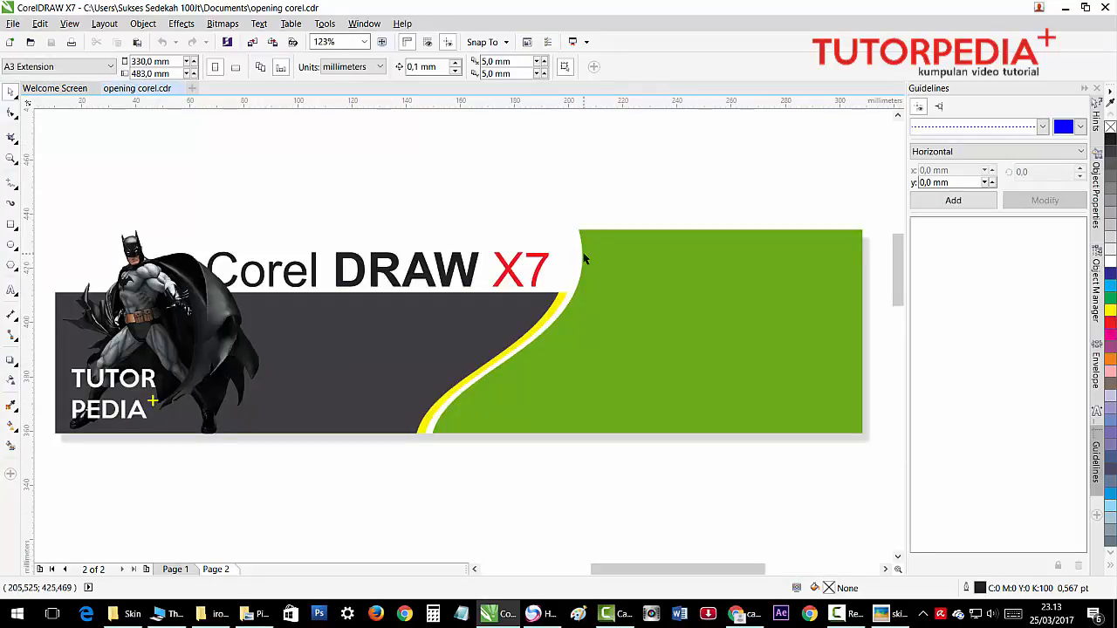
pyautogui.click(569, 296)
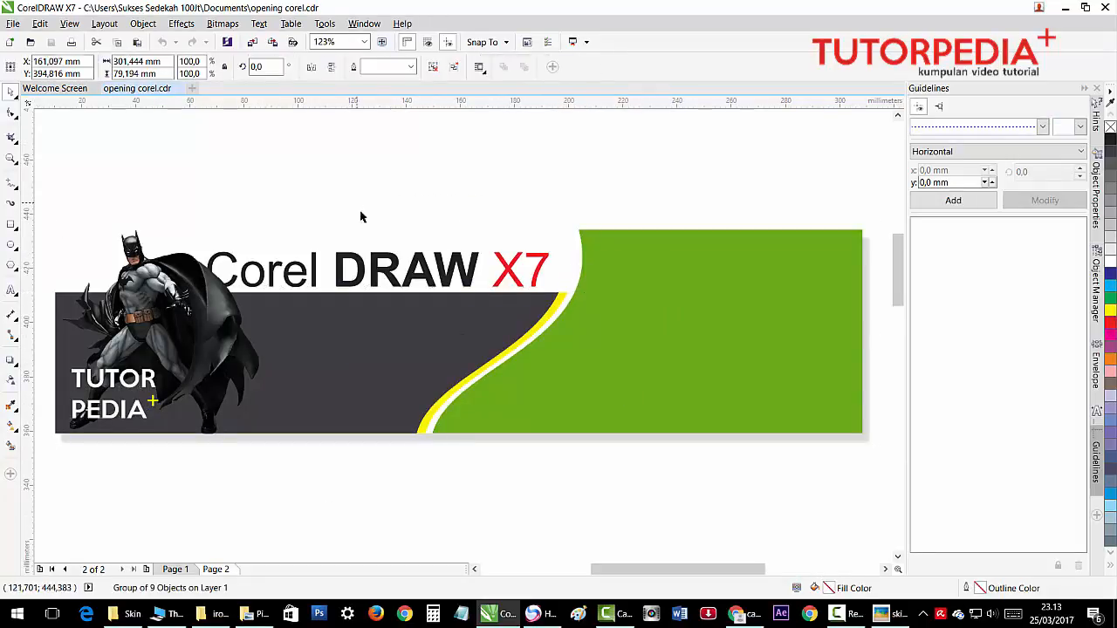
pyautogui.moveTo(377, 272); pyautogui.dragTo(361, 271)
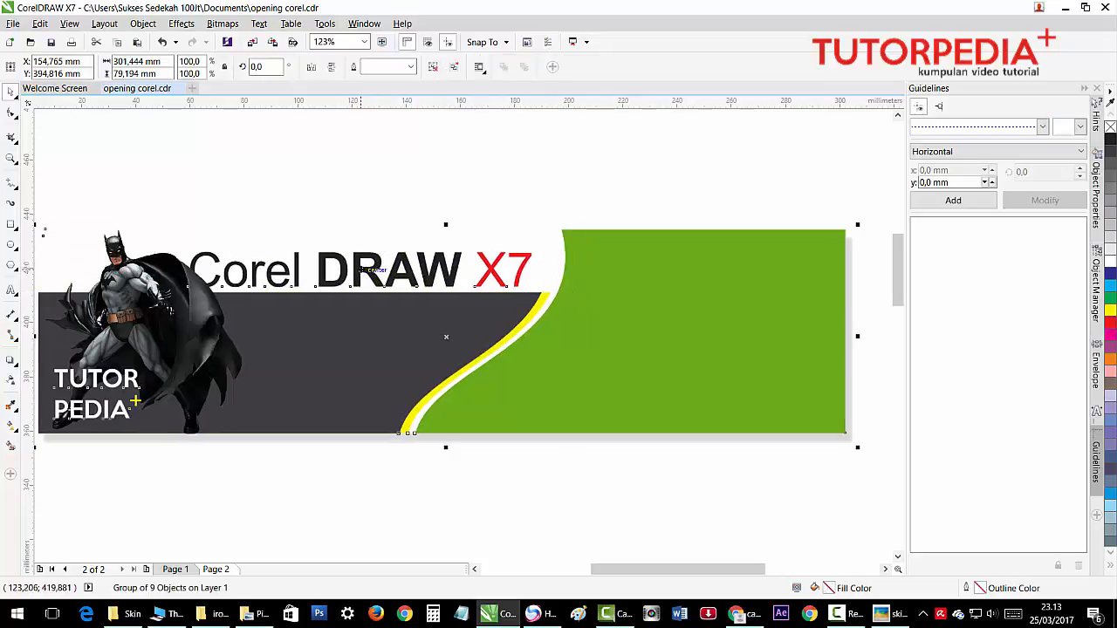
pyautogui.hotkey('ctrl', 'z')
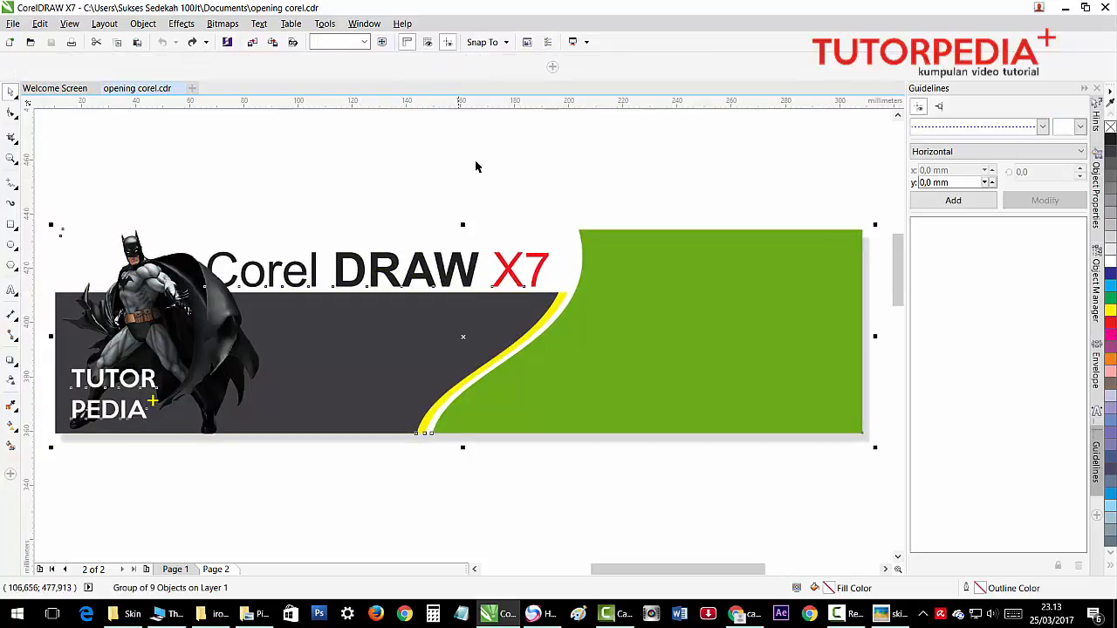
# - Ungroup the banner, then shrink the Corel DRAW X7 title and place it beside Batman, clear of the cape
pyautogui.click(476, 166)
pyautogui.moveTo(472, 275); pyautogui.dragTo(399, 272)
pyautogui.moveTo(130, 249); pyautogui.dragTo(225, 260)
pyautogui.click(445, 186)
# - Reshape the dark panel with the Shape tool by moving both nodes of its curved edge toward Batman
pyautogui.click(539, 309)
pyautogui.click(11, 113)
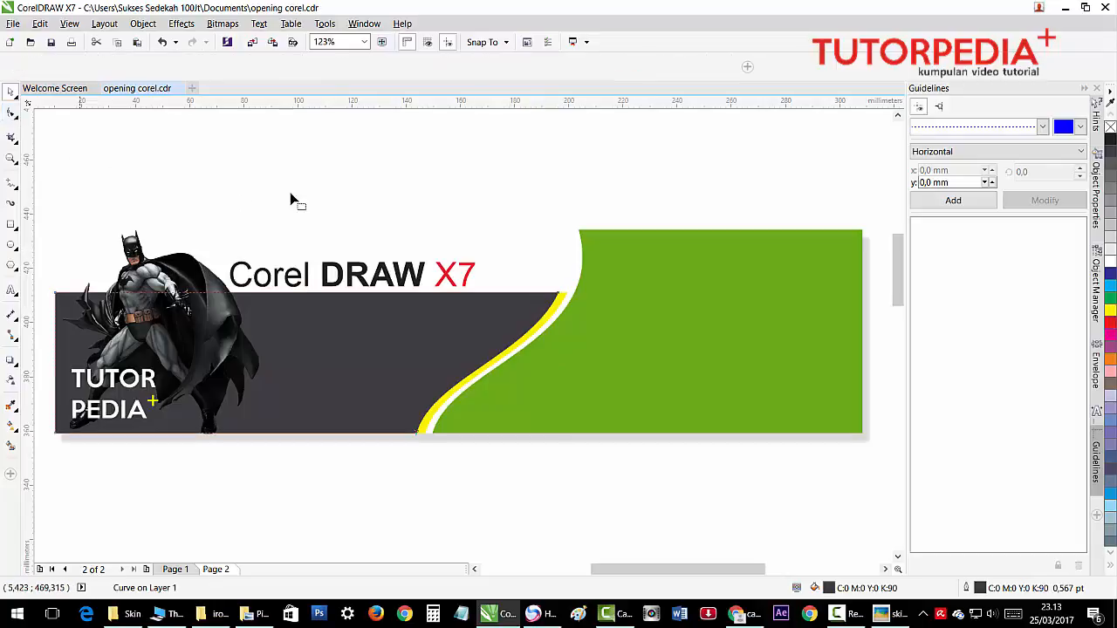
pyautogui.moveTo(559, 257); pyautogui.dragTo(349, 433)
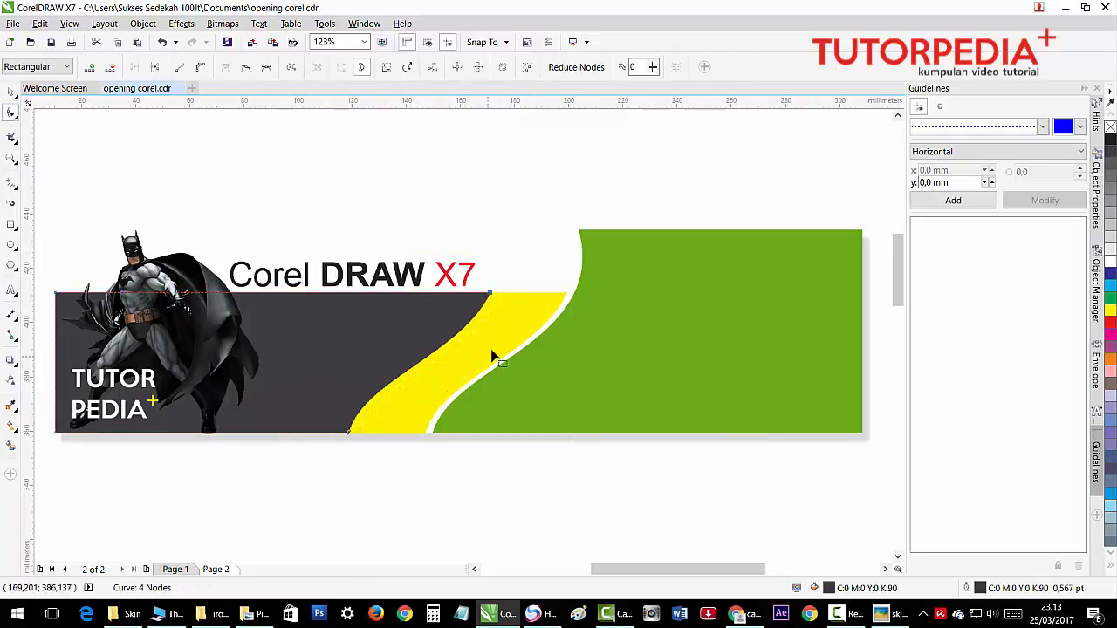
# - Move the curved-edge nodes of the yellow band and green panel toward Batman, leaving narrow yellow and white stripes beside the dark panel
pyautogui.moveTo(578, 273); pyautogui.dragTo(428, 434)
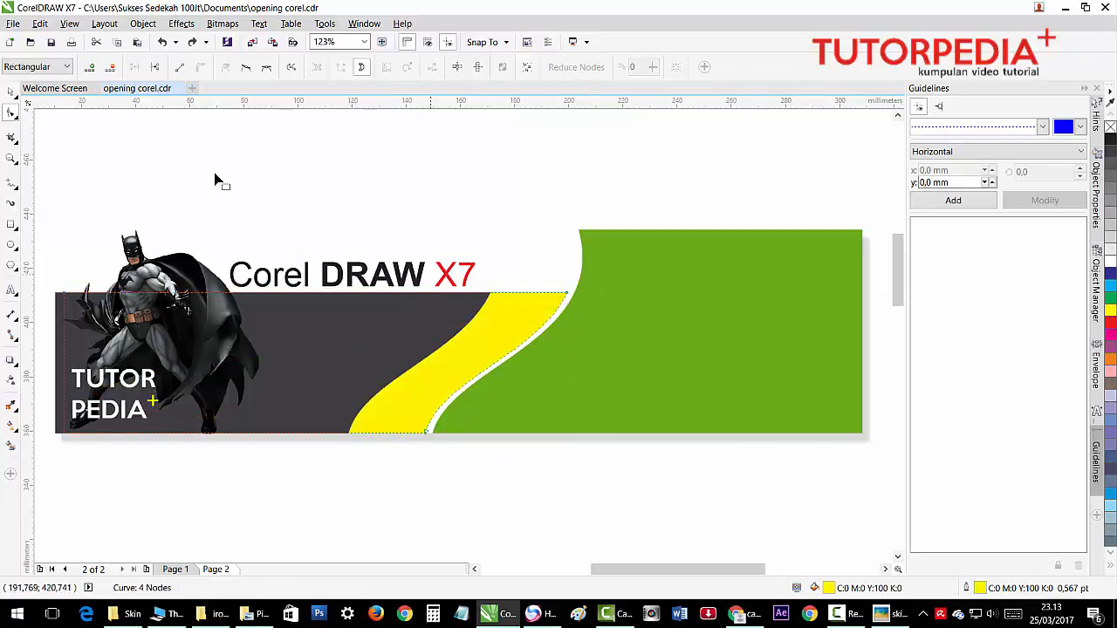
pyautogui.click(534, 251)
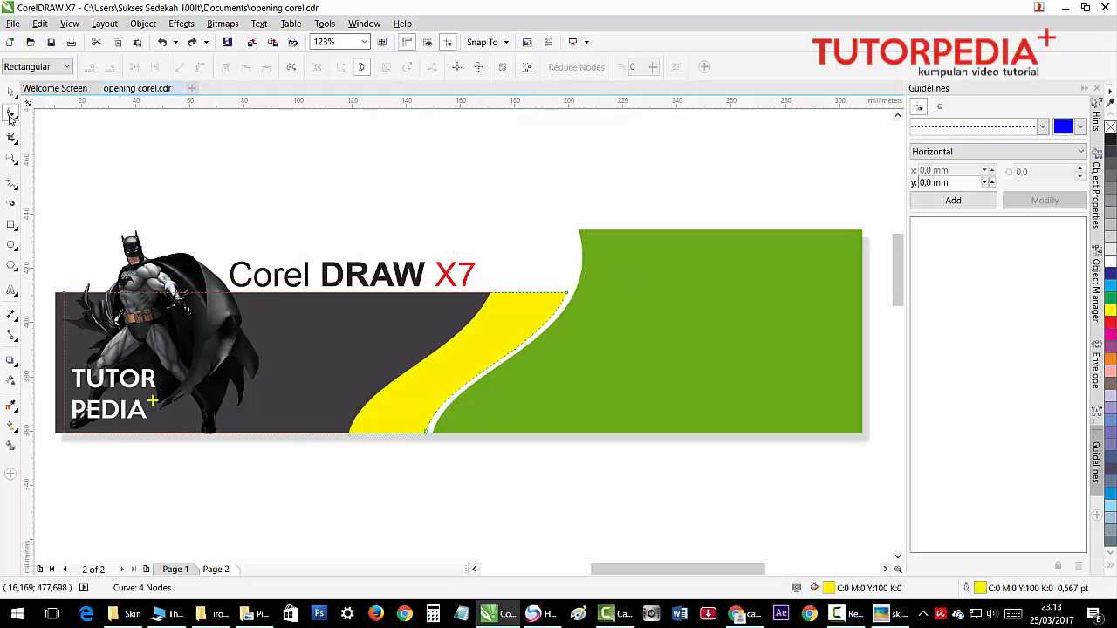
pyautogui.moveTo(597, 280); pyautogui.dragTo(364, 434)
pyautogui.click(551, 293)
pyautogui.click(557, 272)
pyautogui.moveTo(600, 194); pyautogui.dragTo(373, 434)
pyautogui.press('space')
pyautogui.click(567, 191)
# - Select all banner objects and export them as TIFF to Pictures, replacing opening coret batman.tif
pyautogui.hotkey('ctrl', 'a')
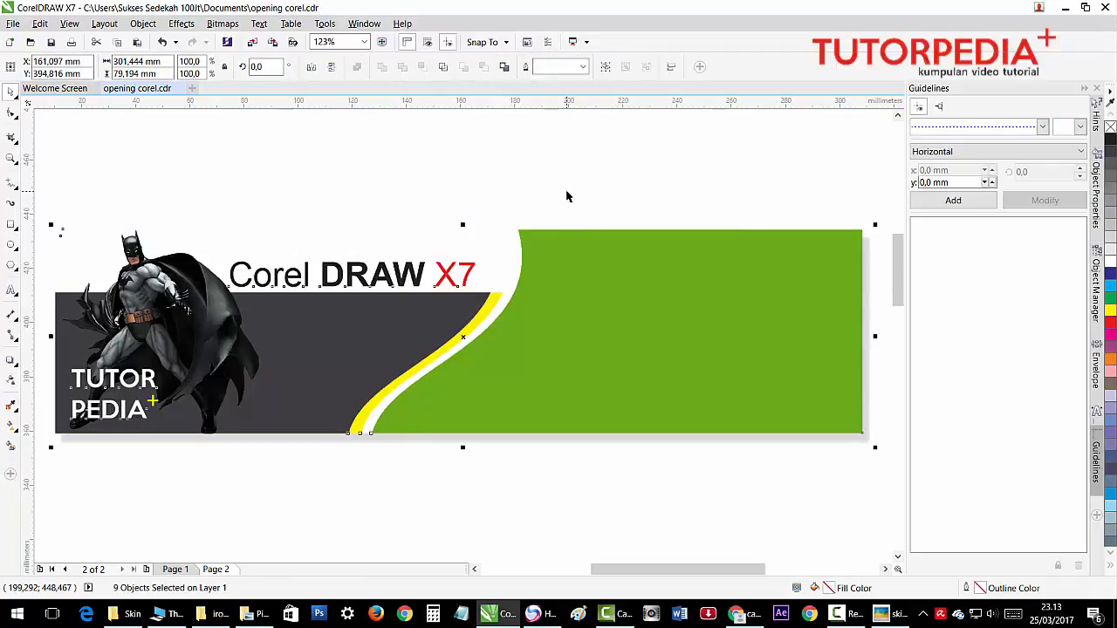
pyautogui.hotkey('alt', 'f')
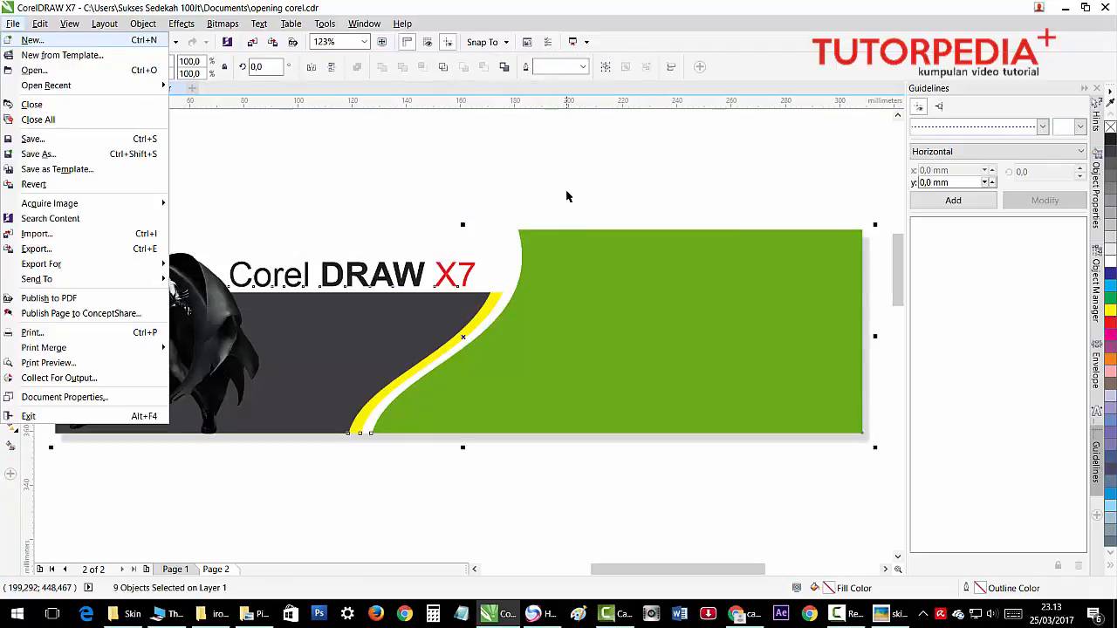
pyautogui.hotkey('ctrl', 'e')
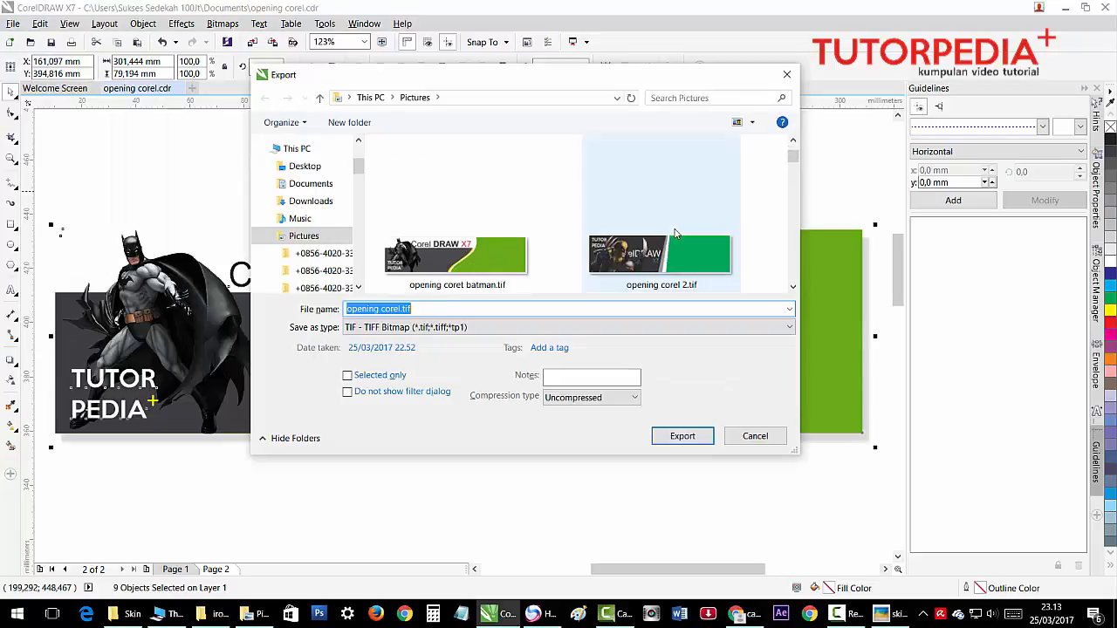
pyautogui.click(455, 255)
pyautogui.click(683, 436)
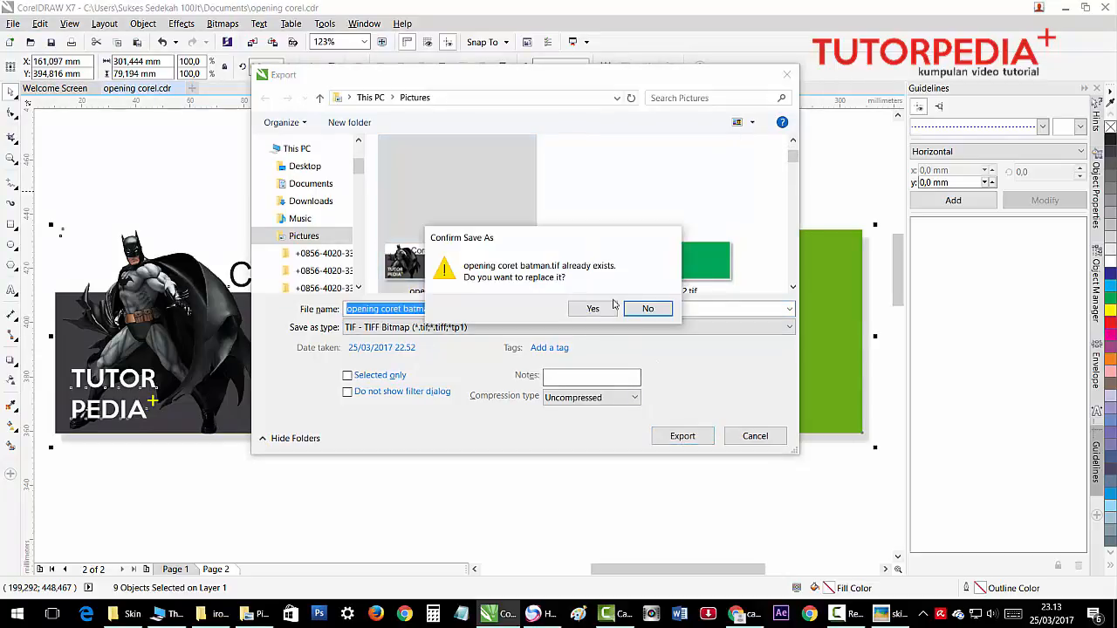
pyautogui.click(593, 308)
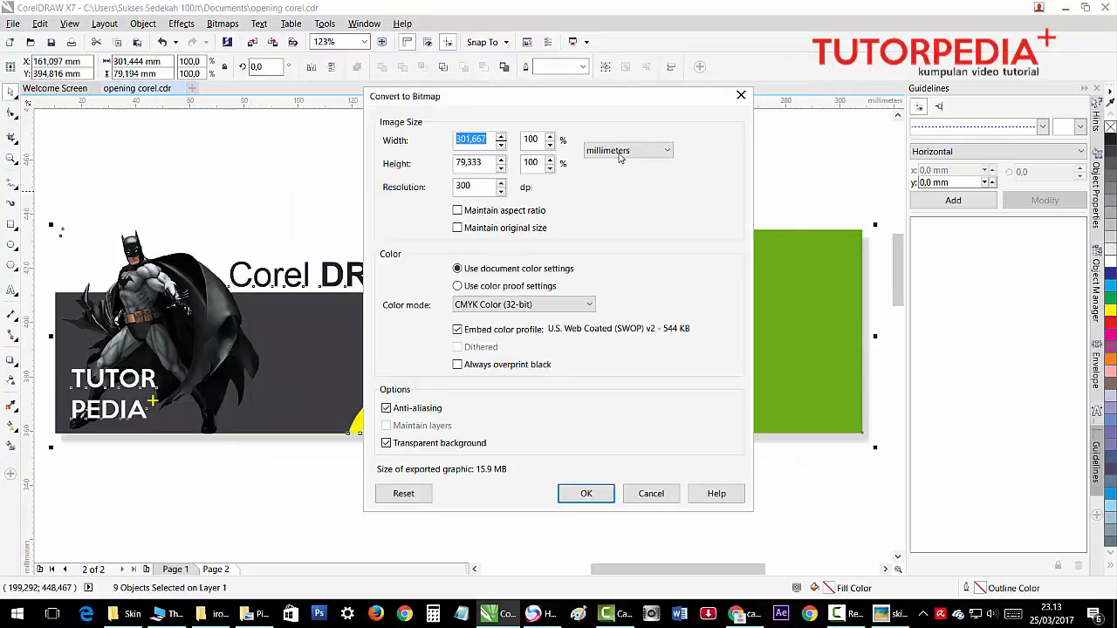
# - Set the exported bitmap to 826 by 233 pixels with RGB Color (24-bit) and complete the export
pyautogui.click(619, 157)
pyautogui.click(611, 218)
pyautogui.moveTo(482, 140); pyautogui.dragTo(436, 140)
pyautogui.write('82')
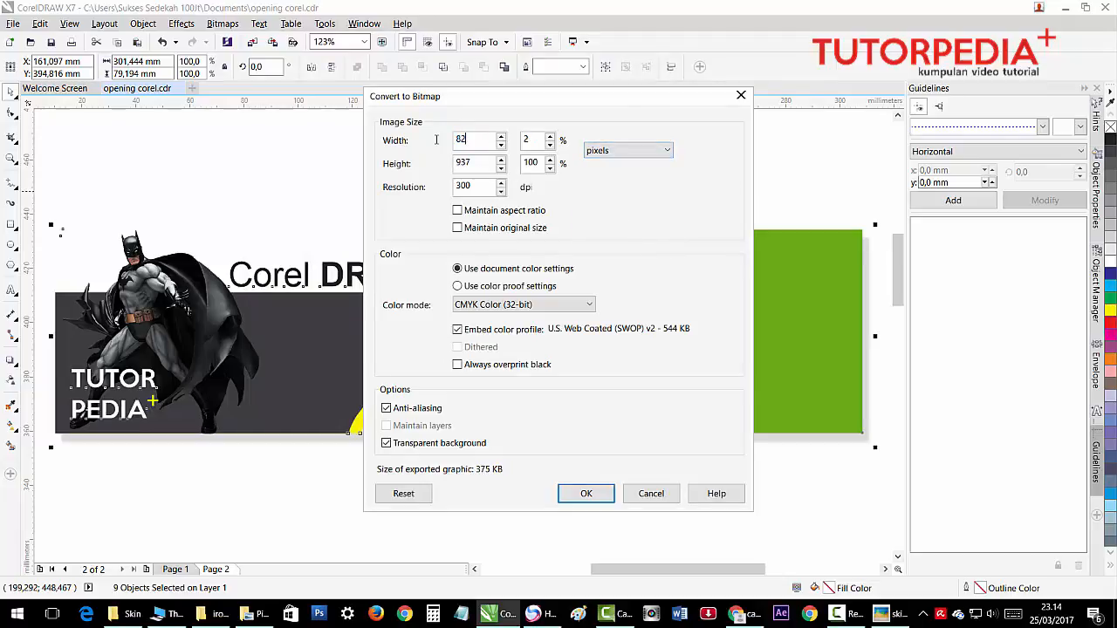
pyautogui.write('233')
pyautogui.moveTo(490, 137); pyautogui.dragTo(419, 140)
pyautogui.write('82623')
pyautogui.click(524, 305)
pyautogui.click(523, 366)
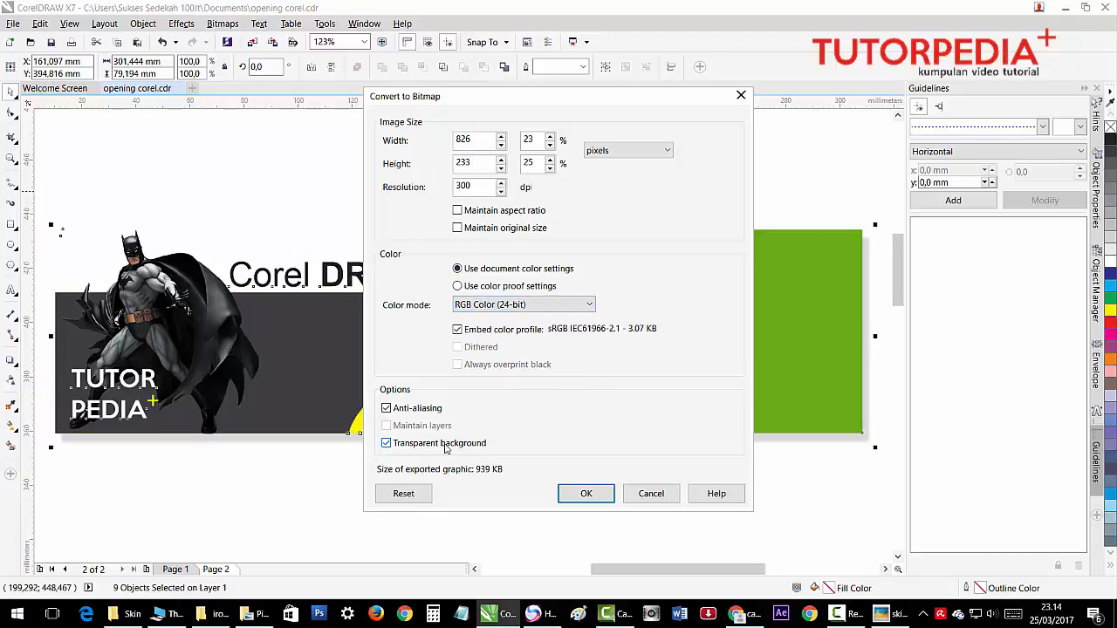
pyautogui.click(586, 494)
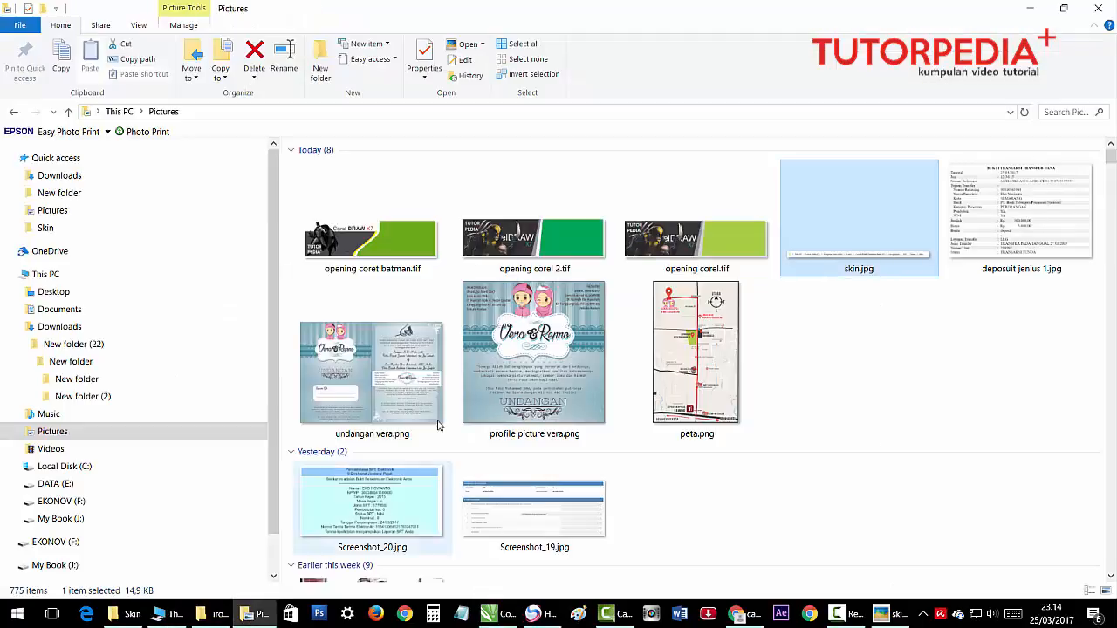
# - Copy opening coret batman.tif from Pictures and paste it into the CorelDRAW Skin folder
pyautogui.rightClick(368, 245)
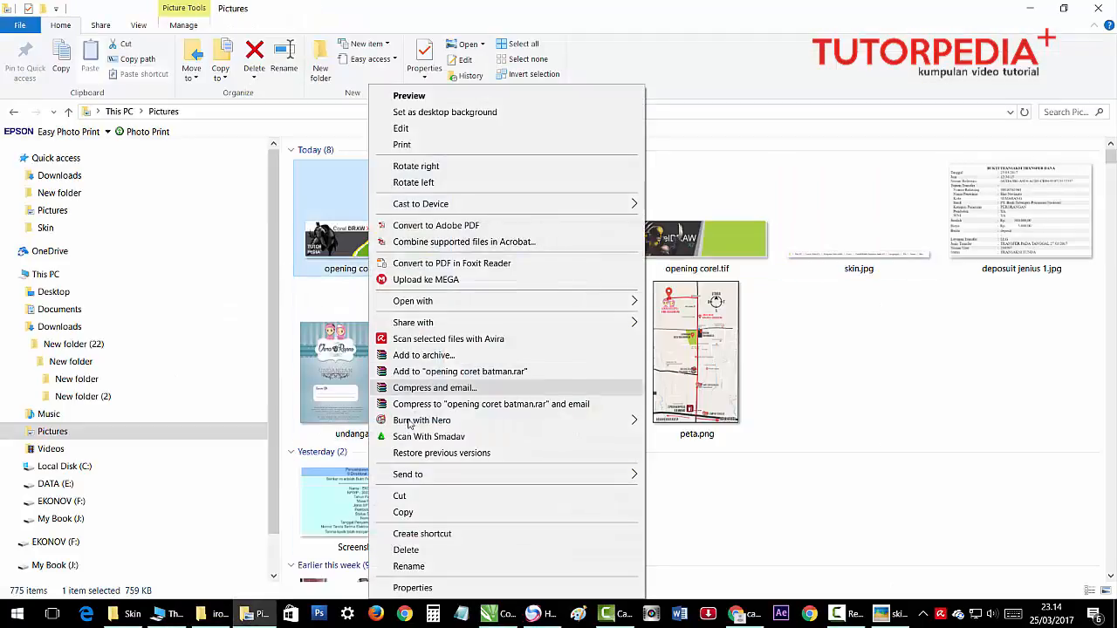
pyautogui.click(403, 512)
pyautogui.click(123, 614)
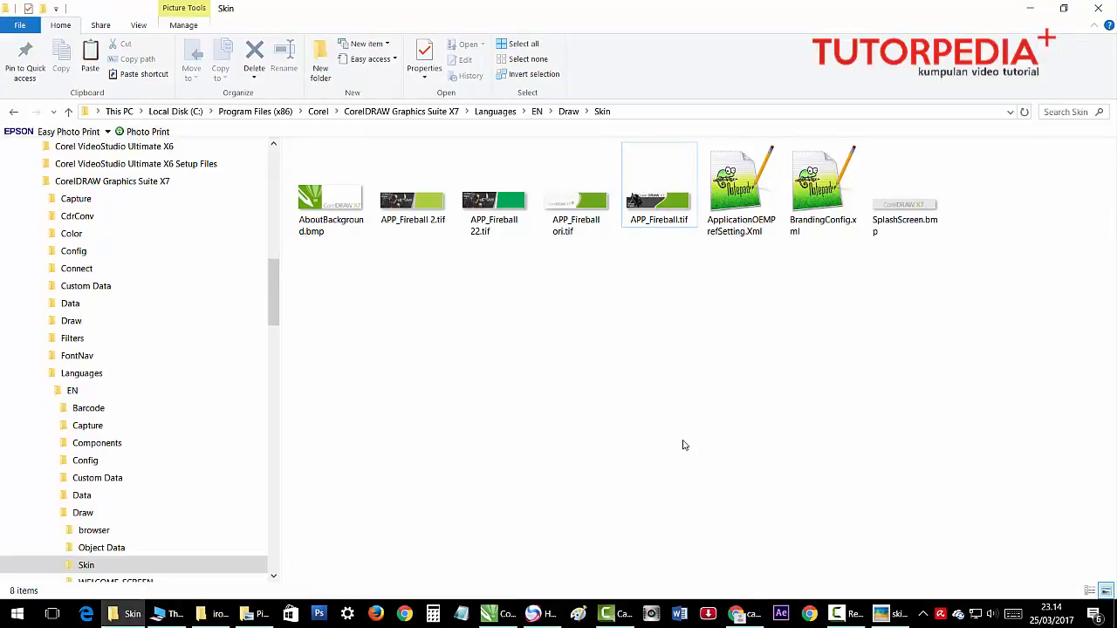
pyautogui.hotkey('ctrl', 'v')
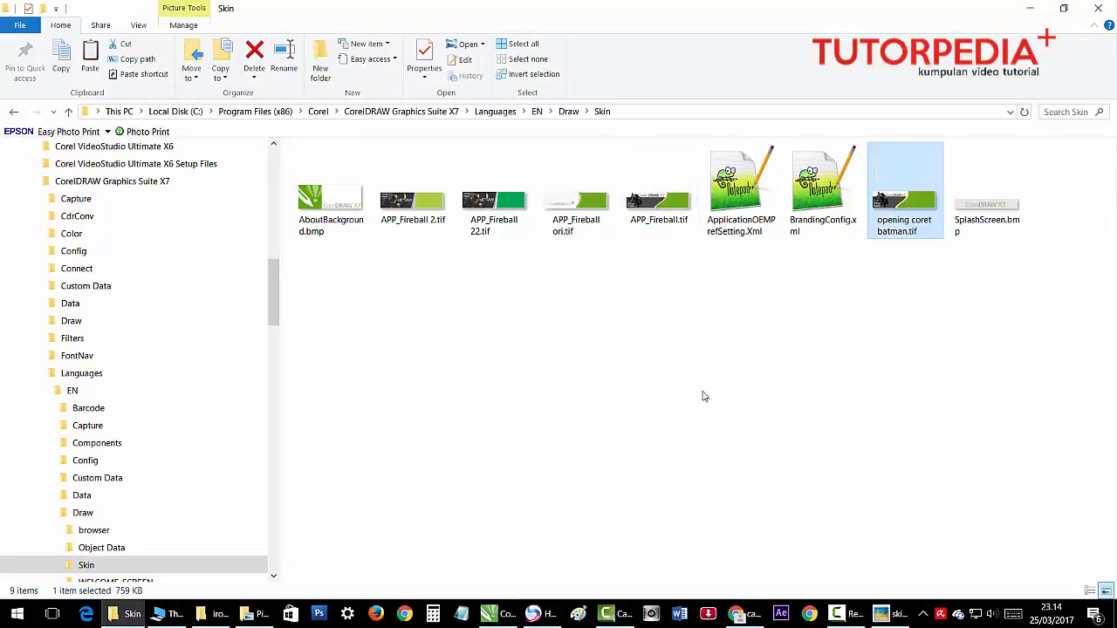
# - Copy the base name of APP_Fireball.tif and delete that file from the Skin folder
pyautogui.rightClick(665, 205)
pyautogui.click(706, 567)
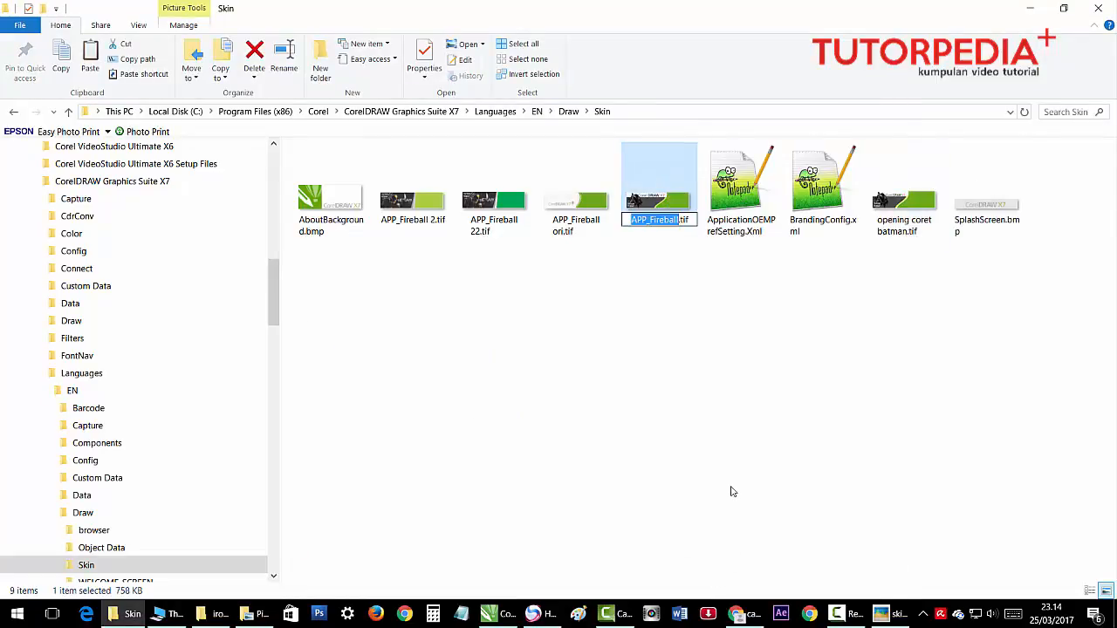
pyautogui.press('Escape')
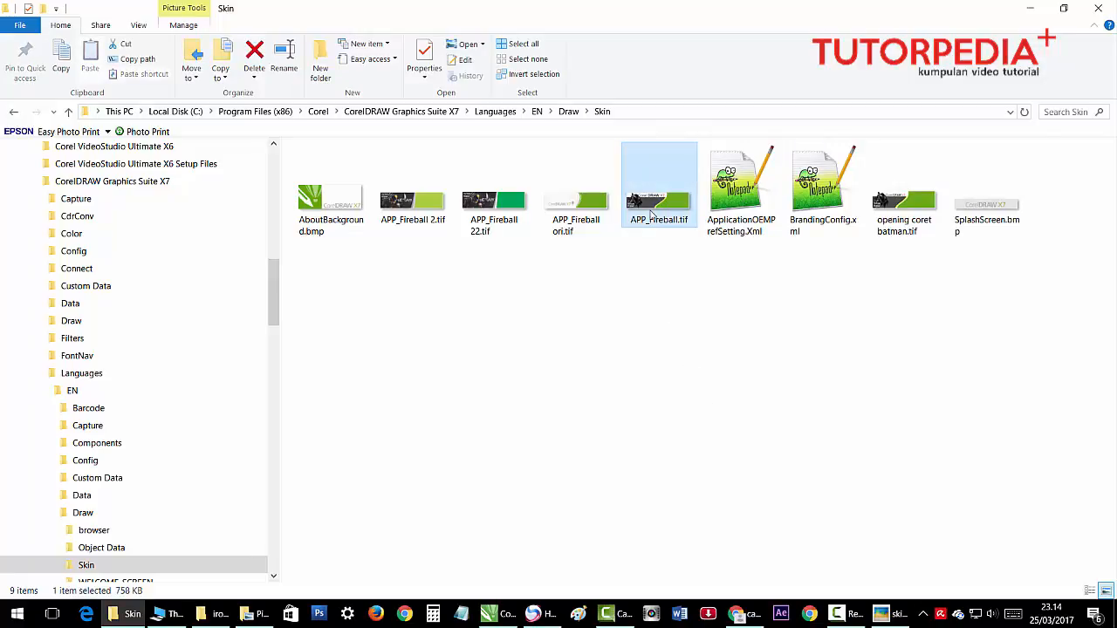
pyautogui.press('Delete')
pyautogui.click(611, 359)
# - Rename opening coret batman.tif as APP_Fireball.tif using the copied name
pyautogui.click(829, 205)
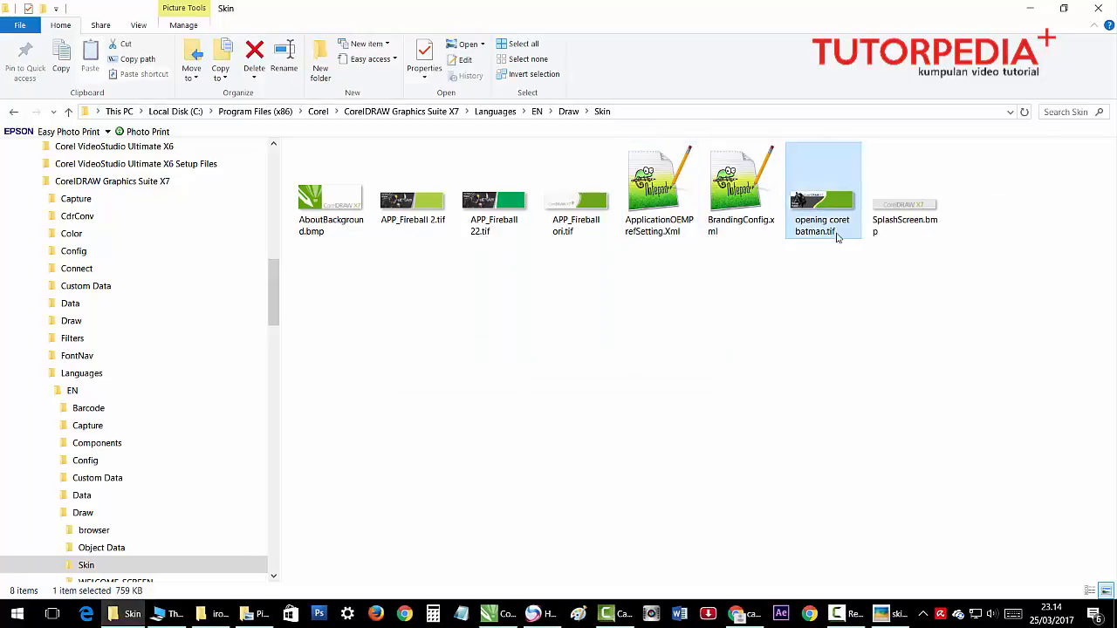
pyautogui.rightClick(817, 214)
pyautogui.click(855, 567)
pyautogui.hotkey('ctrl', 'v')
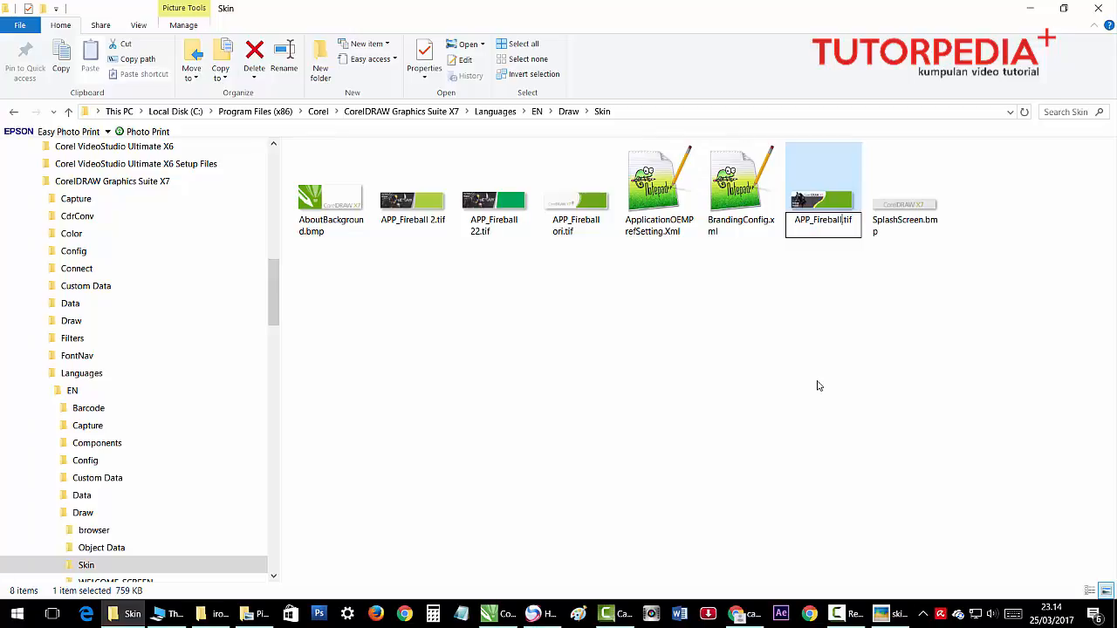
pyautogui.press('Return')
pyautogui.click(804, 374)
# - Switch to CorelDRAW X7, close it while saving changes to opening corel.cdr, and relaunch it
pyautogui.click(508, 618)
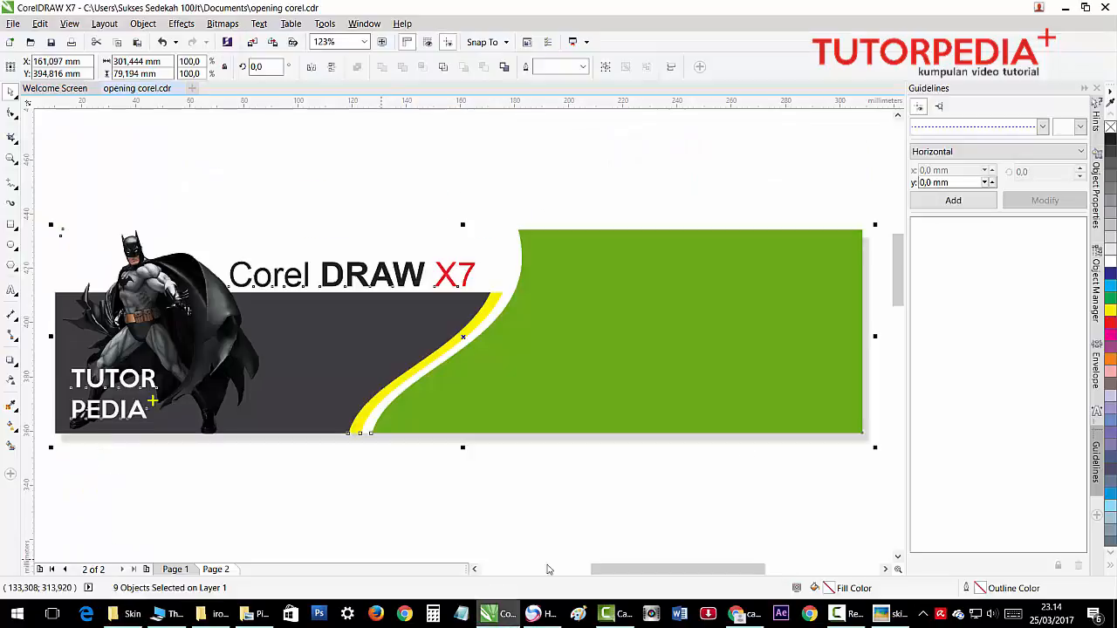
pyautogui.click(1103, 8)
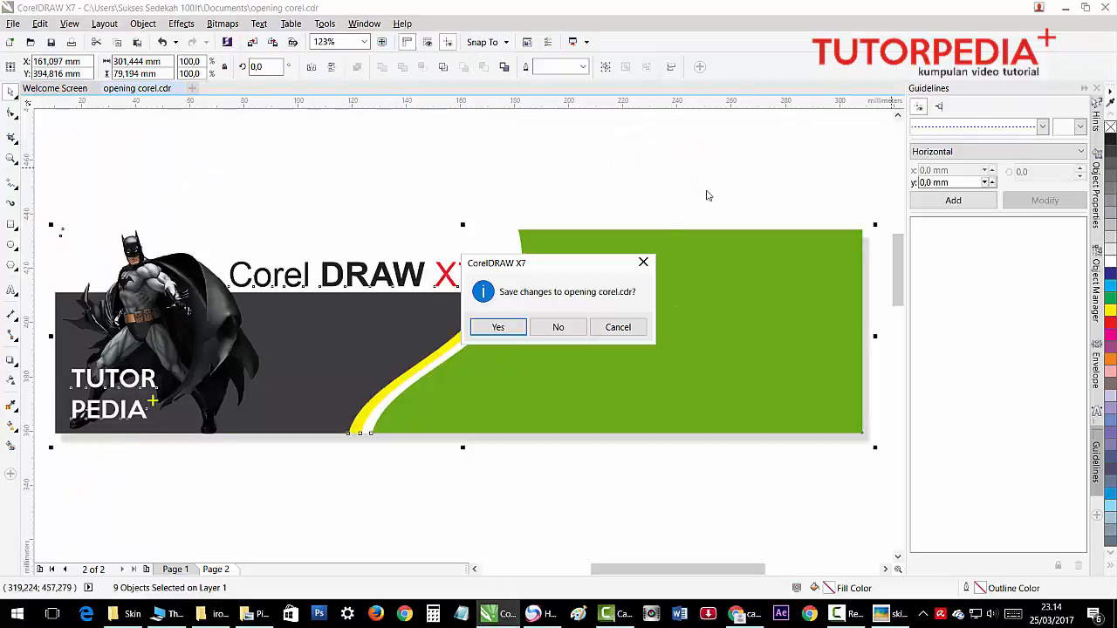
pyautogui.click(522, 326)
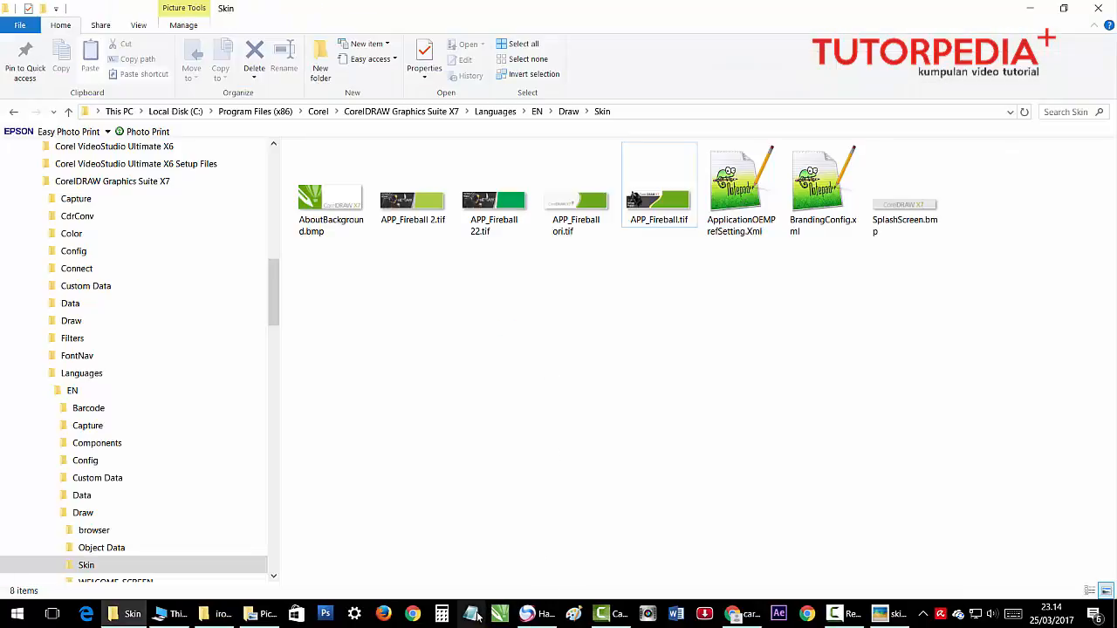
pyautogui.click(499, 615)
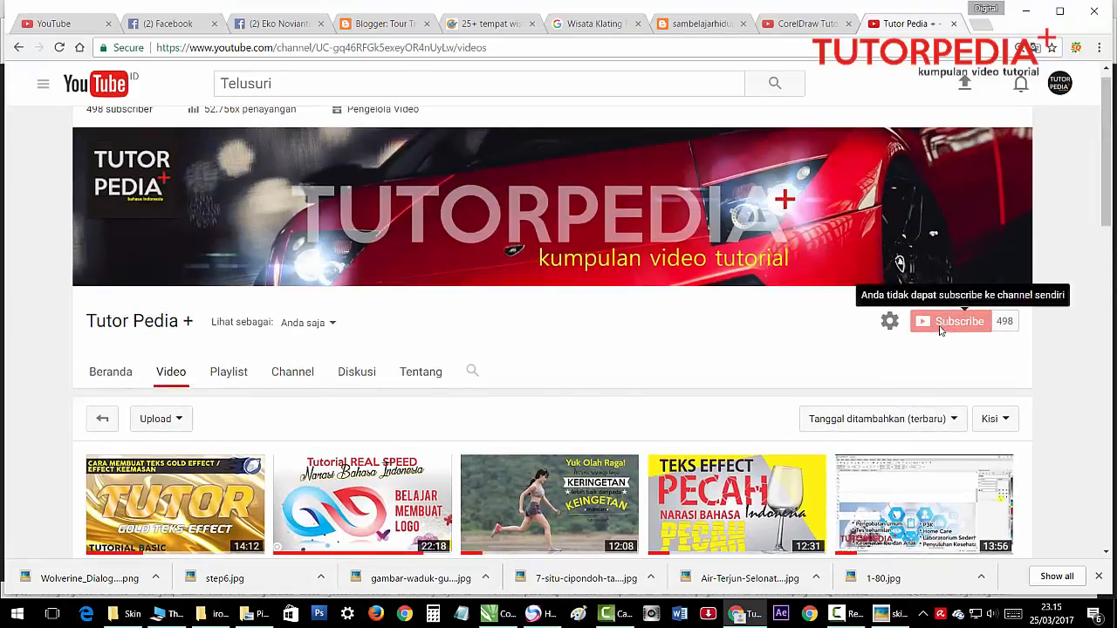
# - Browse the video list of the Tutor Pedia + YouTube channel
pyautogui.scroll(-3, 638, 341)
pyautogui.scroll(-6, 635, 338)
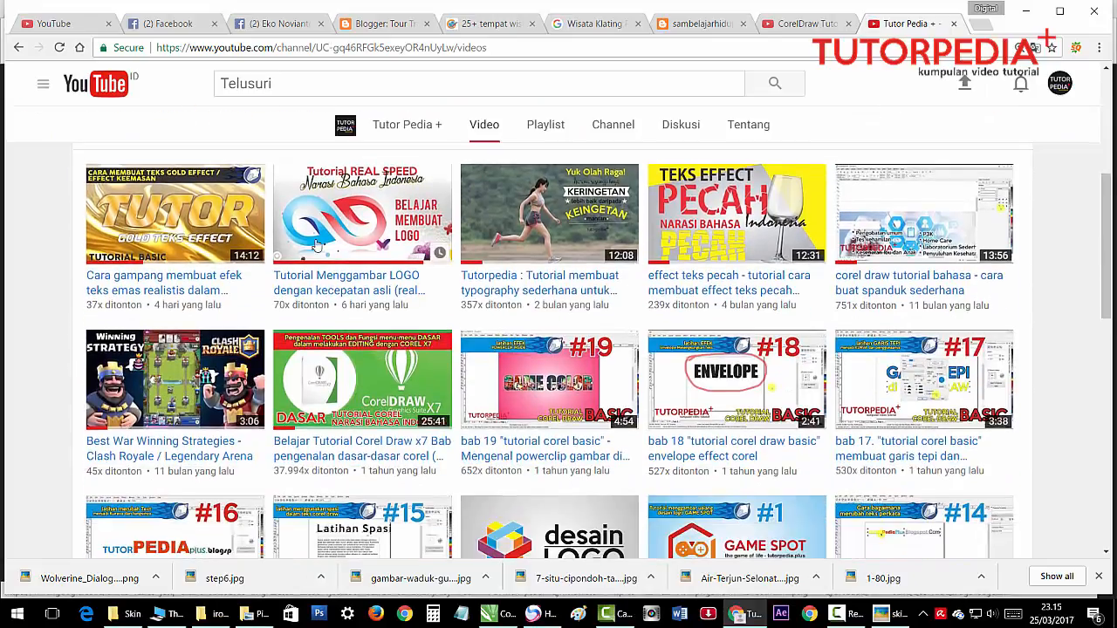
pyautogui.scroll(10, 546, 304)
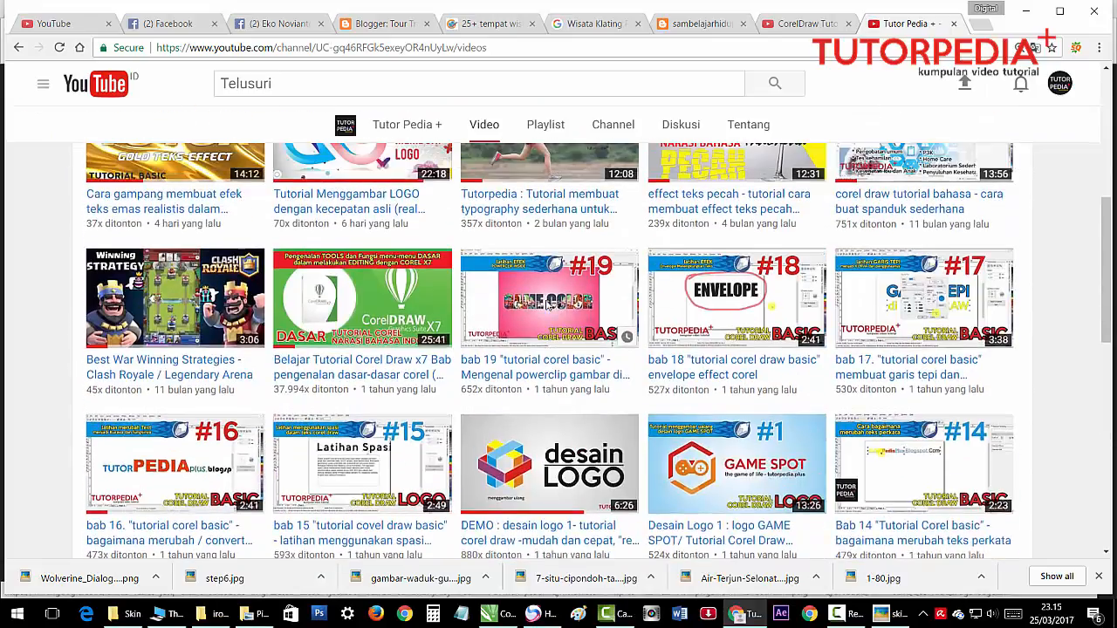